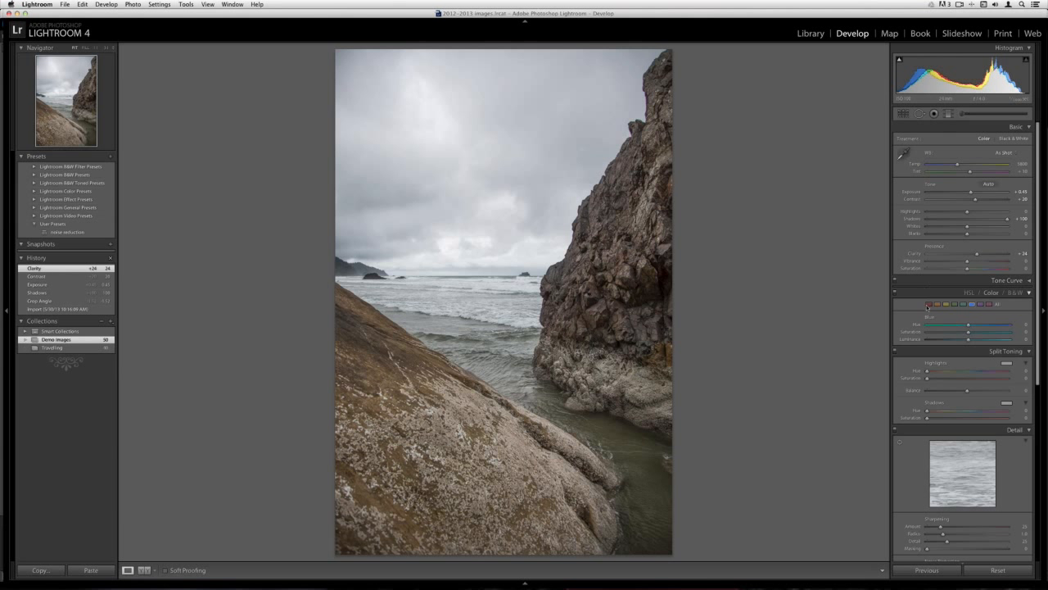
Step: Open a copy of the coastal photo with Lightroom adjustments in Perfect Effects 4 as a 16-bit AdobeRGB PSD at 300 resolution
{"action": "scroll", "coordinate": [941, 380], "scroll_direction": "down", "scroll_amount": 5}
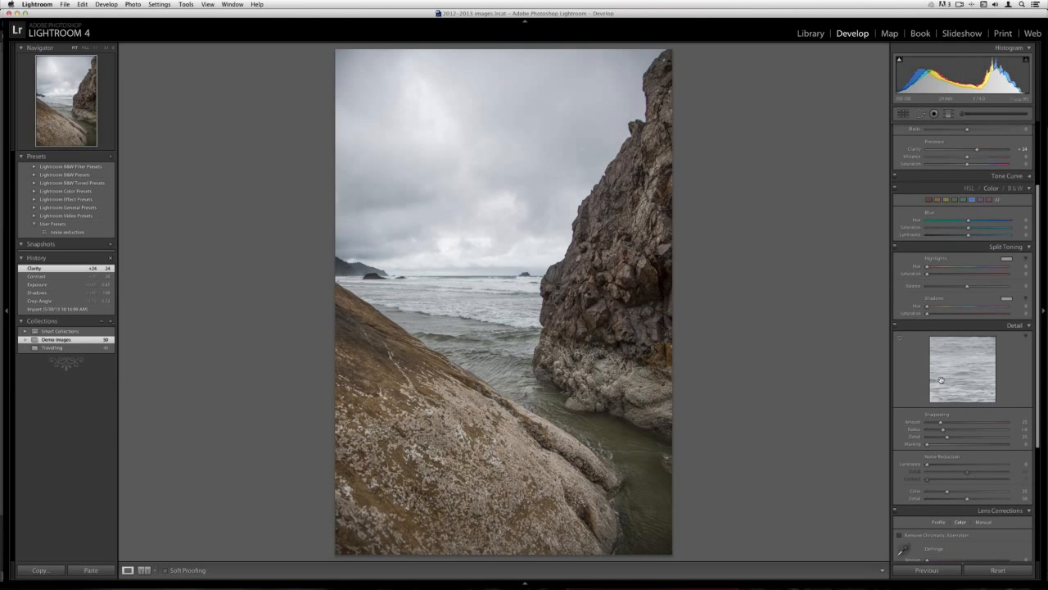
{"action": "scroll", "coordinate": [939, 426], "scroll_direction": "down", "scroll_amount": 2}
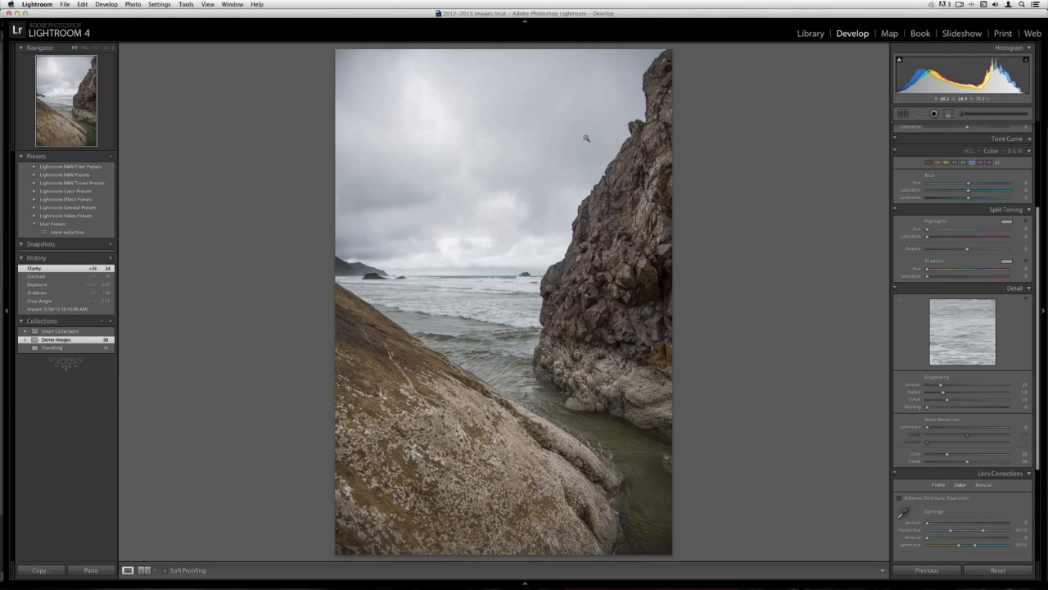
{"action": "right_click", "coordinate": [541, 141]}
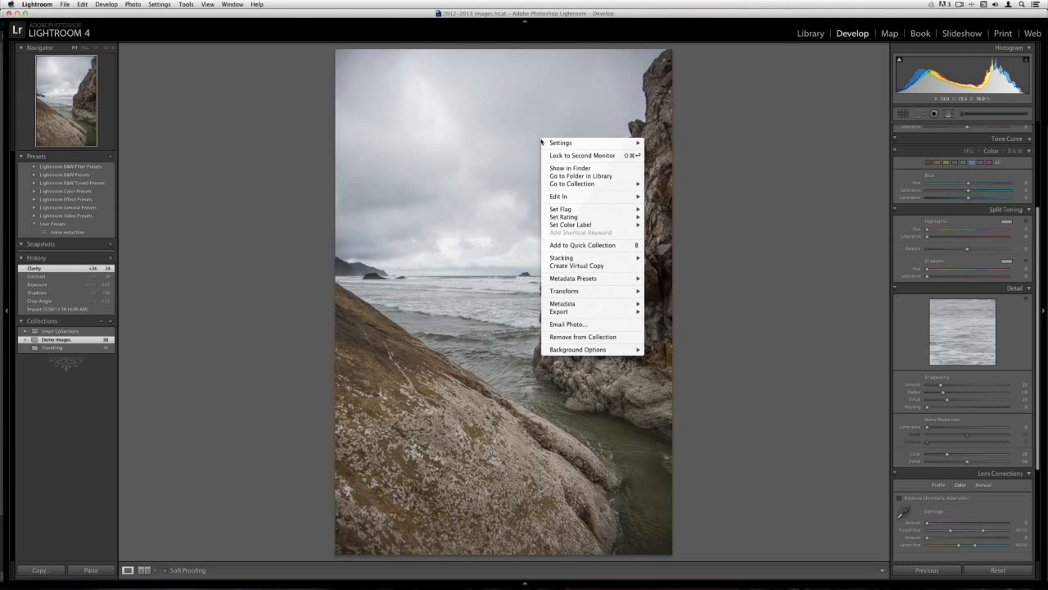
{"action": "mouse_move", "coordinate": [610, 199]}
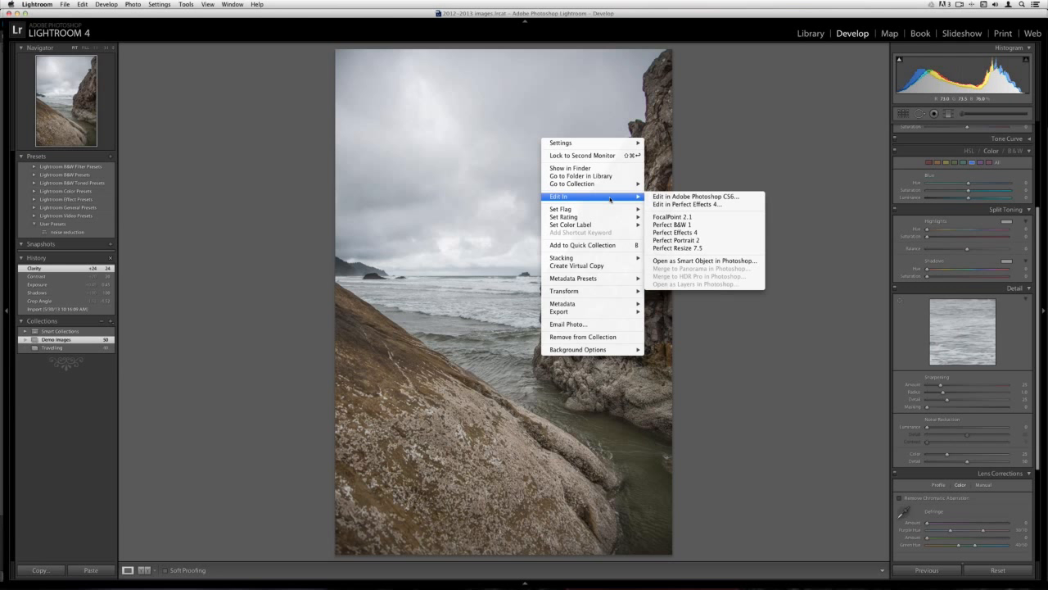
{"action": "left_click", "coordinate": [702, 233]}
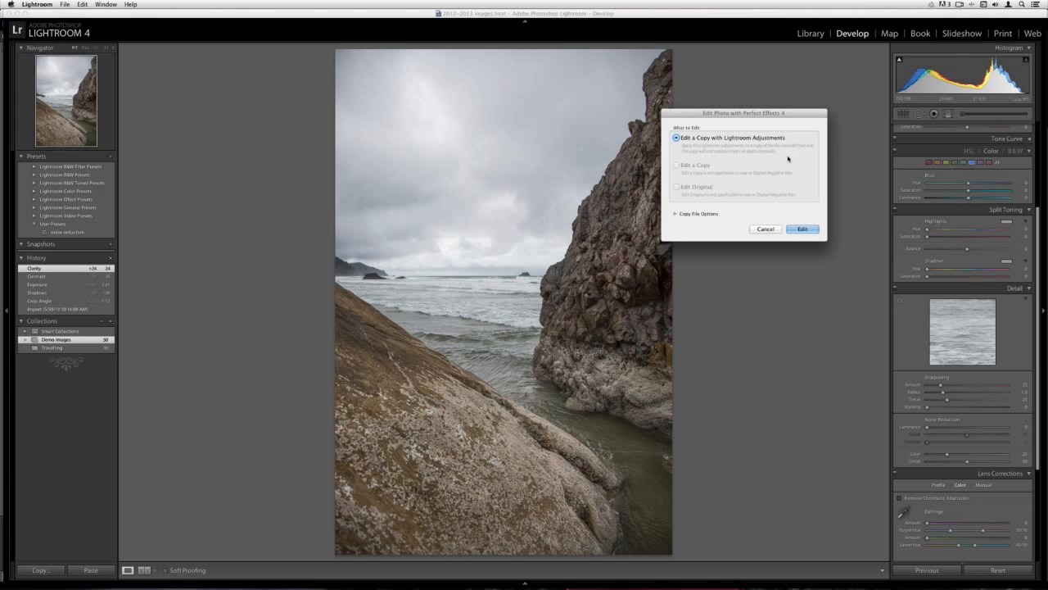
{"action": "left_click", "coordinate": [700, 215]}
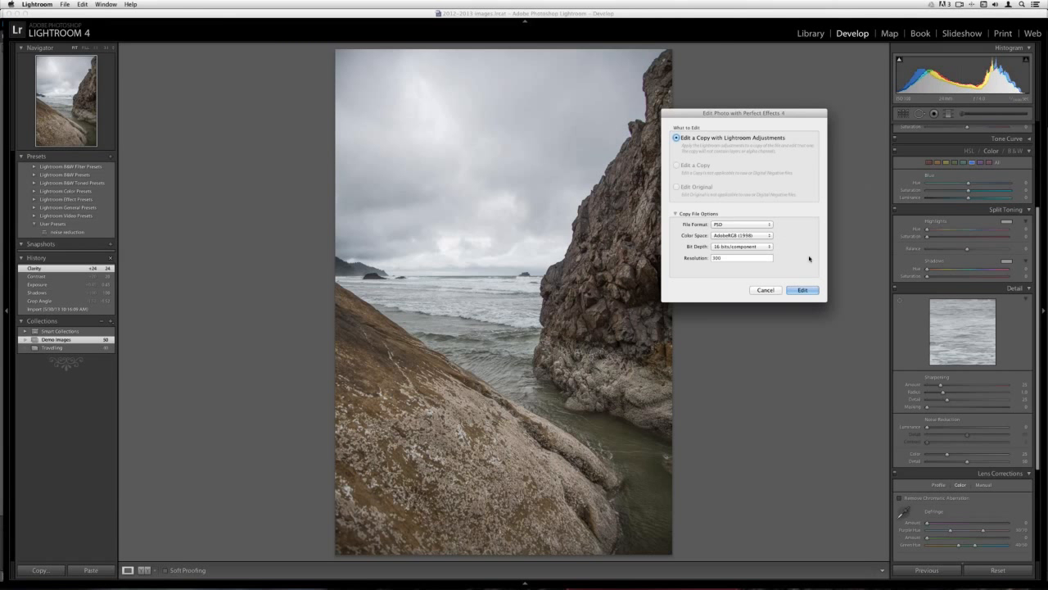
{"action": "left_click", "coordinate": [798, 291]}
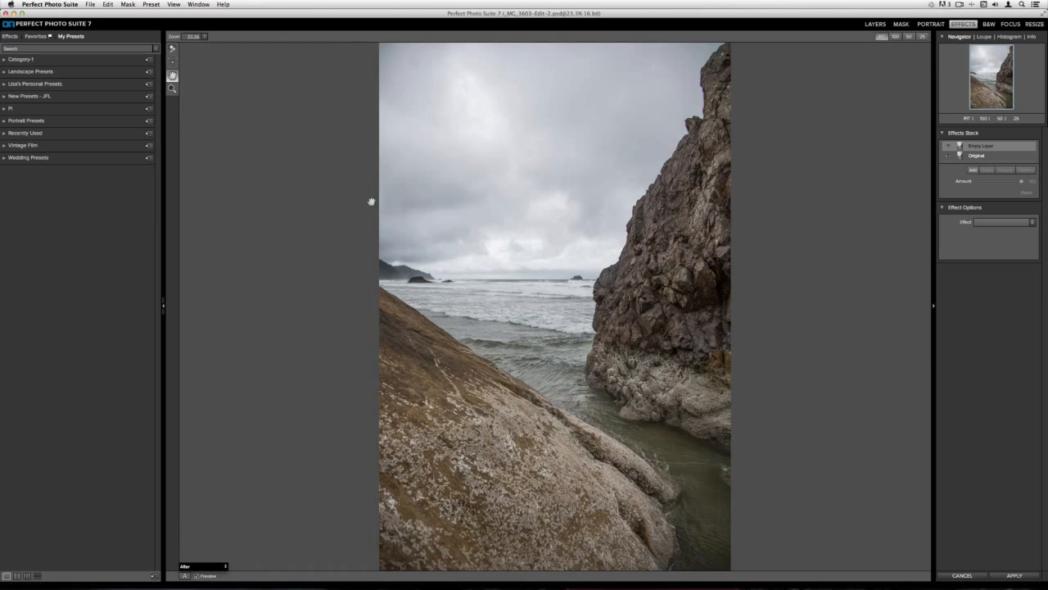
Step: Apply the Highlights Darker effect from the Brightness category of the built-in effects to the photo
{"action": "left_click", "coordinate": [10, 36]}
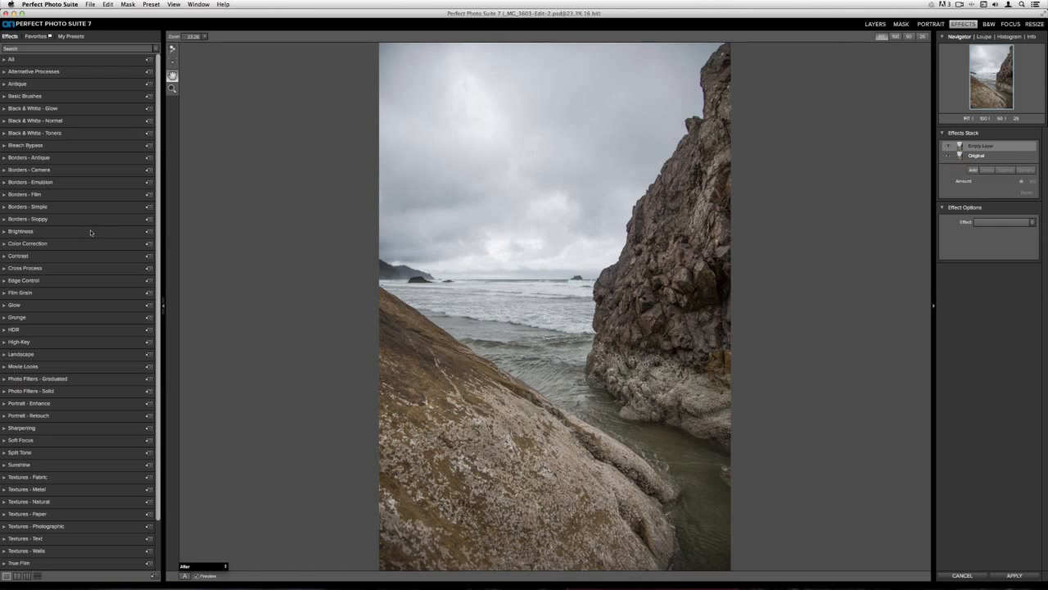
{"action": "scroll", "coordinate": [90, 233], "scroll_direction": "down", "scroll_amount": 4}
{"action": "scroll", "coordinate": [90, 232], "scroll_direction": "up", "scroll_amount": 4}
{"action": "left_click", "coordinate": [33, 232]}
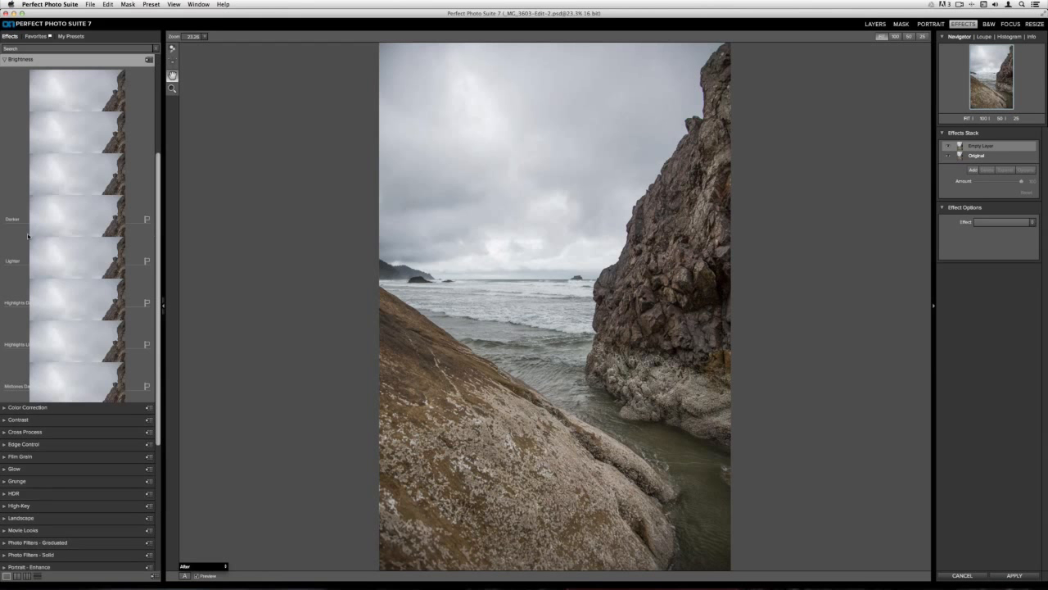
{"action": "scroll", "coordinate": [77, 243], "scroll_direction": "down", "scroll_amount": 3}
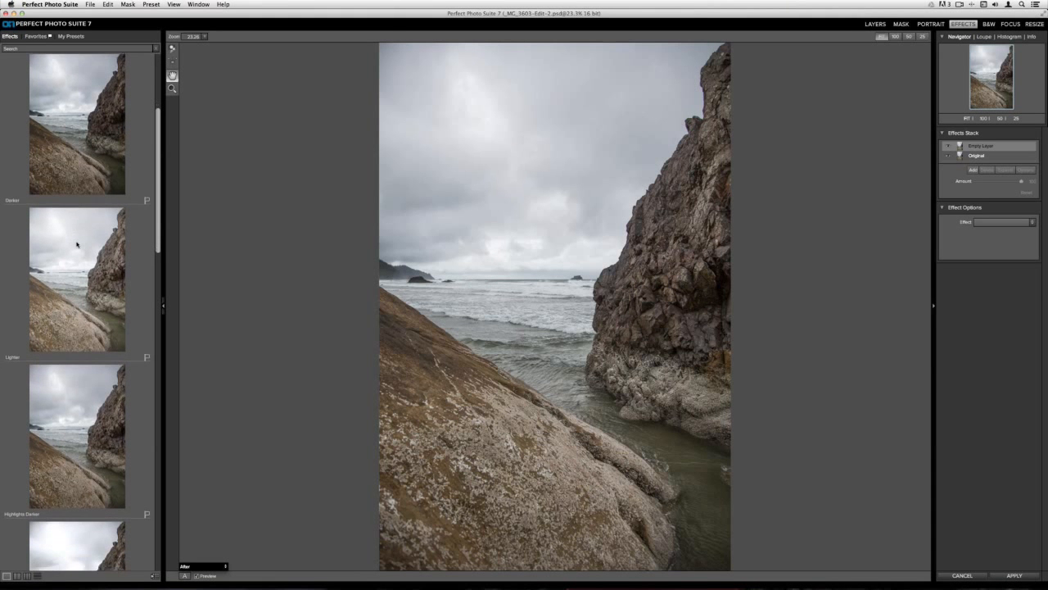
{"action": "scroll", "coordinate": [77, 243], "scroll_direction": "down", "scroll_amount": 10}
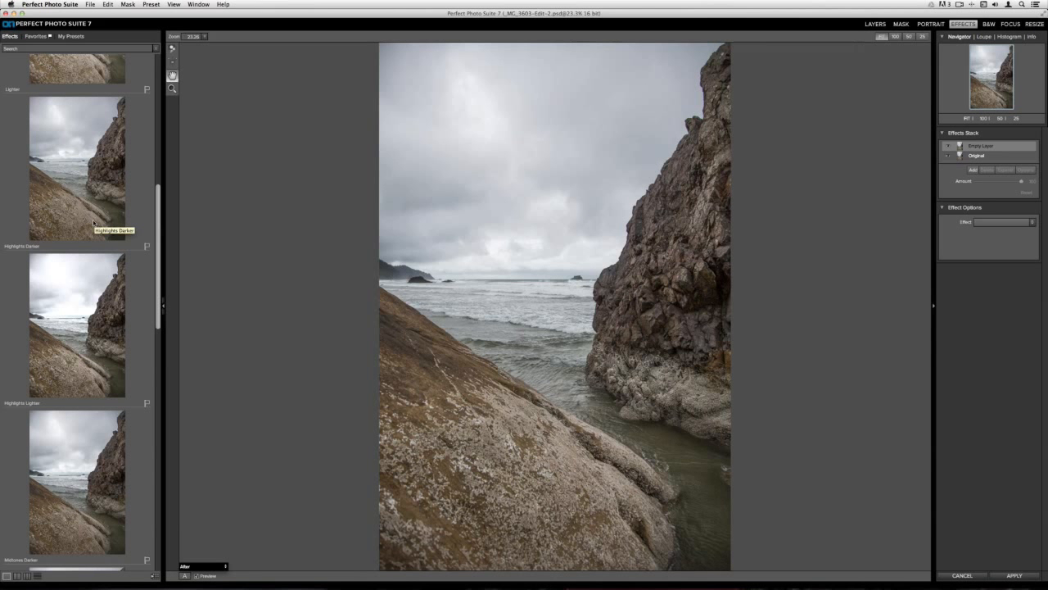
{"action": "left_click", "coordinate": [94, 222]}
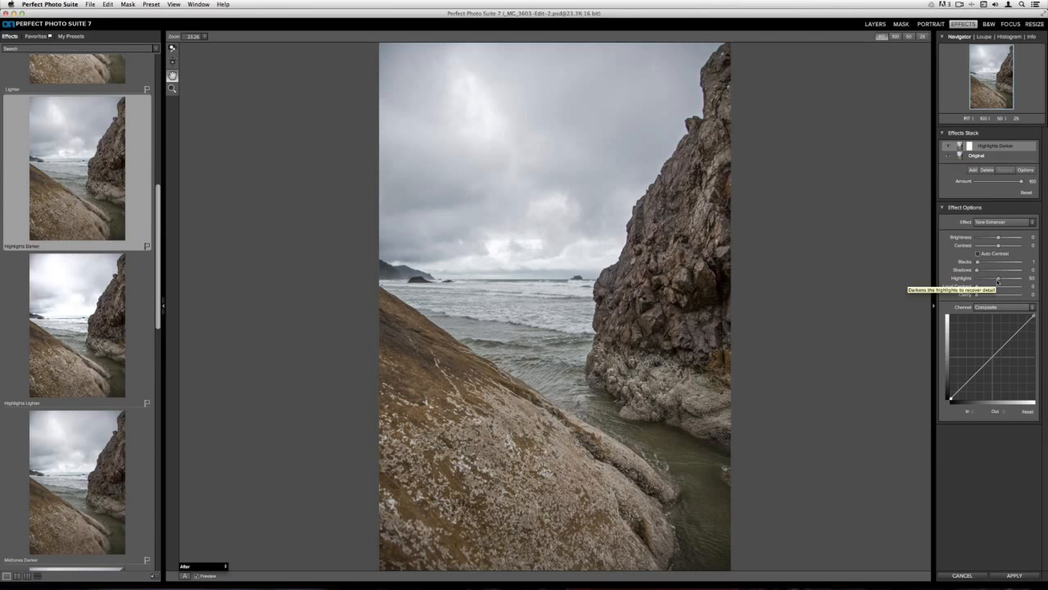
Step: Set the Highlights Darker layer's Highlights to 77, Local Contrast to about 19, Clarity to 10 and Brightness to 31, and raise Contrast
{"action": "mouse_move", "coordinate": [998, 280]}
{"action": "left_mouse_down"}
{"action": "mouse_move", "coordinate": [964, 278]}
{"action": "mouse_move", "coordinate": [982, 280]}
{"action": "left_mouse_up"}
{"action": "left_click_drag", "start_coordinate": [1001, 281], "coordinate": [1009, 281]}
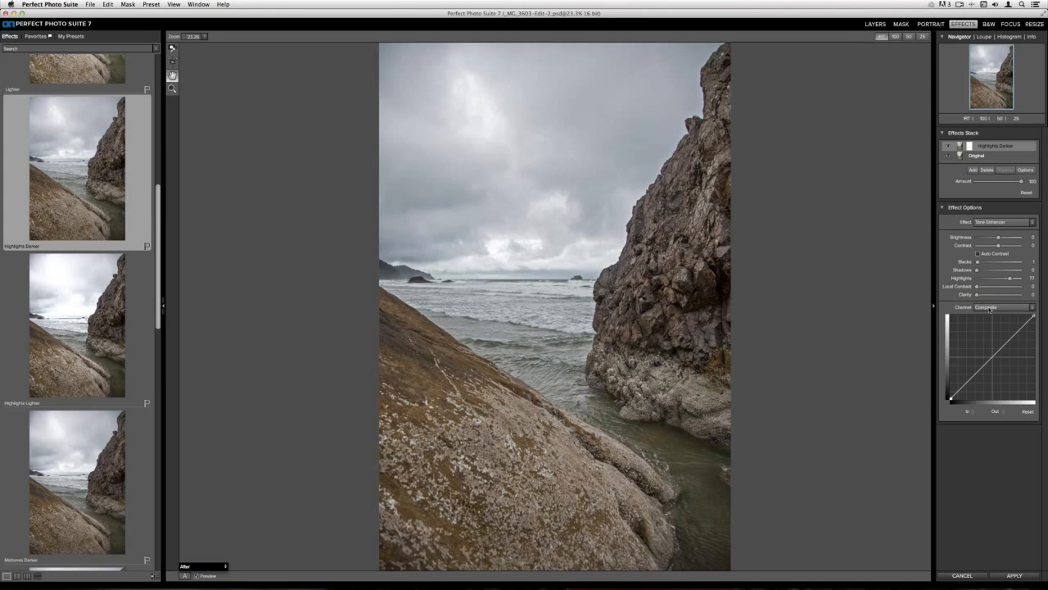
{"action": "left_click_drag", "start_coordinate": [977, 288], "coordinate": [986, 287]}
{"action": "left_click_drag", "start_coordinate": [976, 294], "coordinate": [980, 296]}
{"action": "left_click_drag", "start_coordinate": [1001, 239], "coordinate": [1004, 247]}
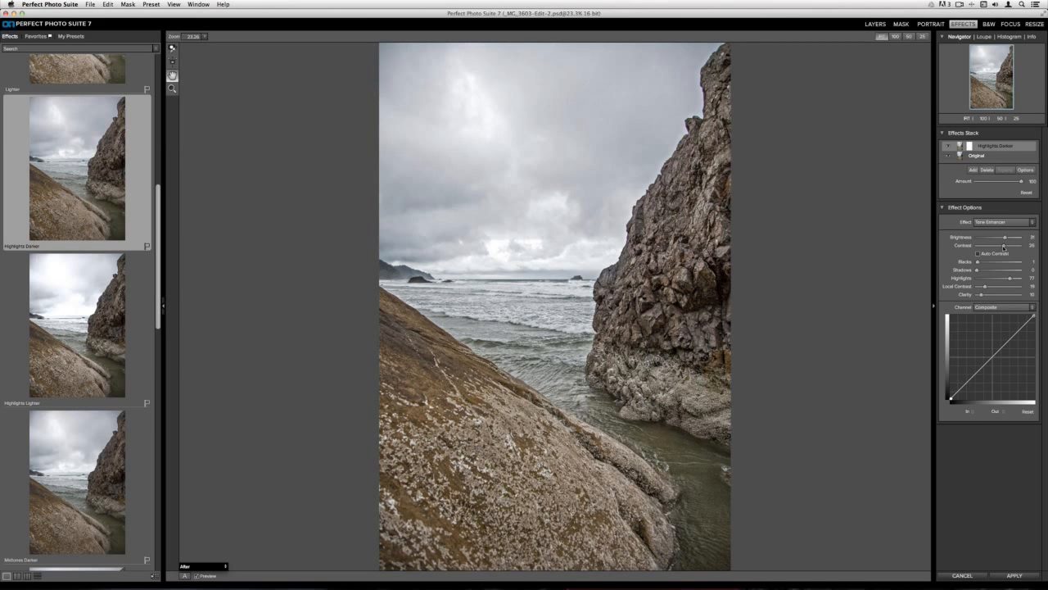
{"action": "left_click_drag", "start_coordinate": [1004, 247], "coordinate": [1006, 247]}
Step: Add a new layer to the effects stack and apply Increase Color from the Color Correction category
{"action": "left_click", "coordinate": [971, 169]}
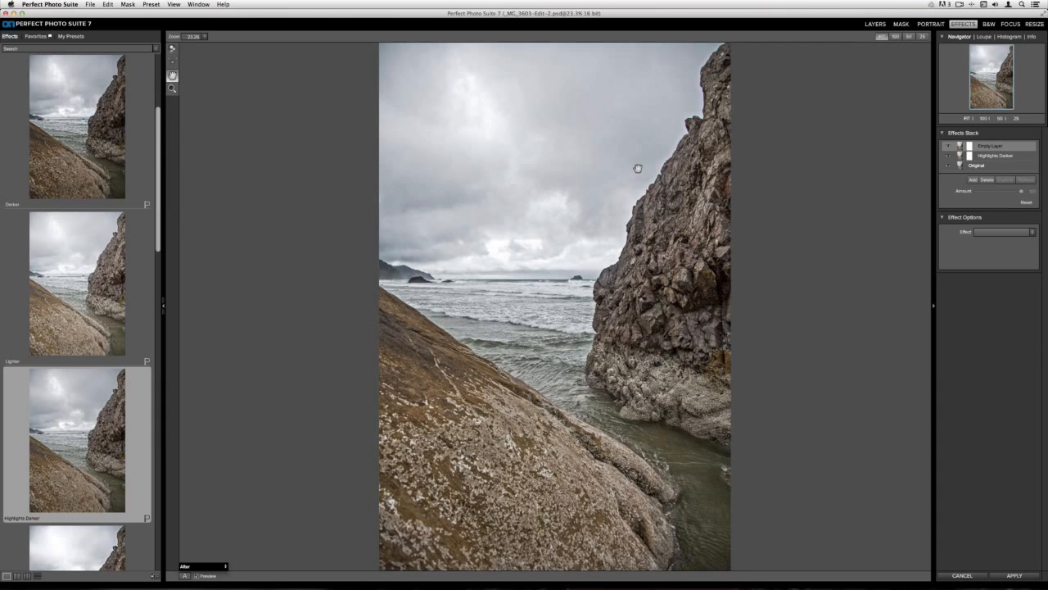
{"action": "scroll", "coordinate": [49, 229], "scroll_direction": "up", "scroll_amount": 5}
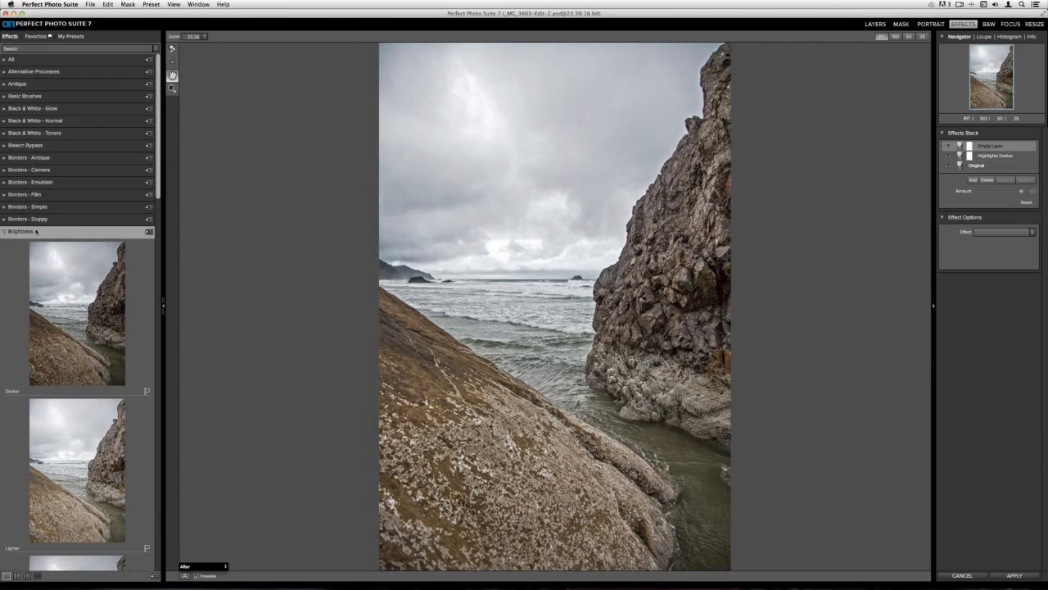
{"action": "left_click", "coordinate": [36, 232]}
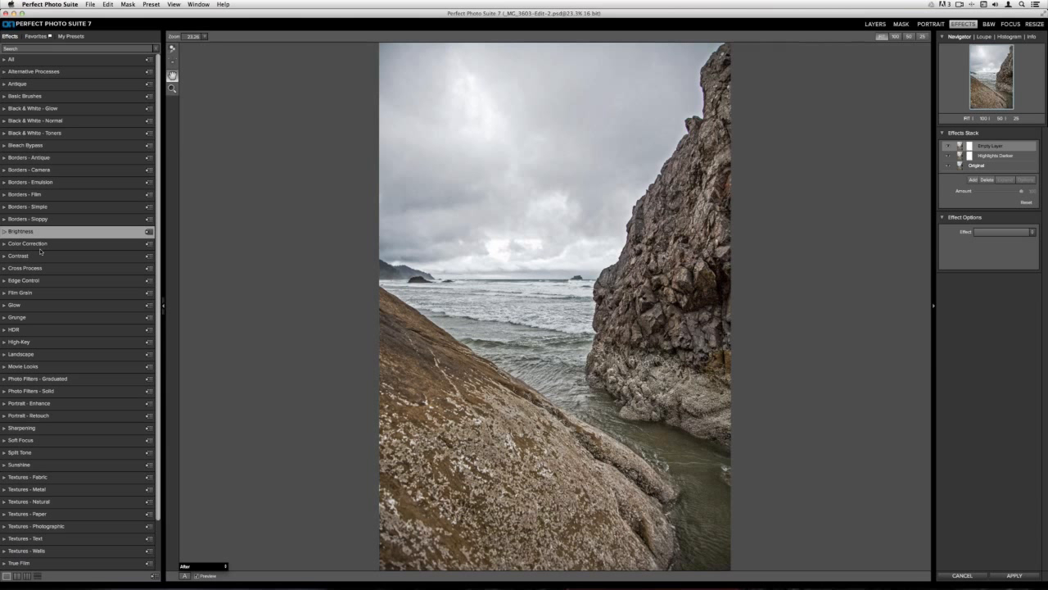
{"action": "left_click", "coordinate": [41, 245]}
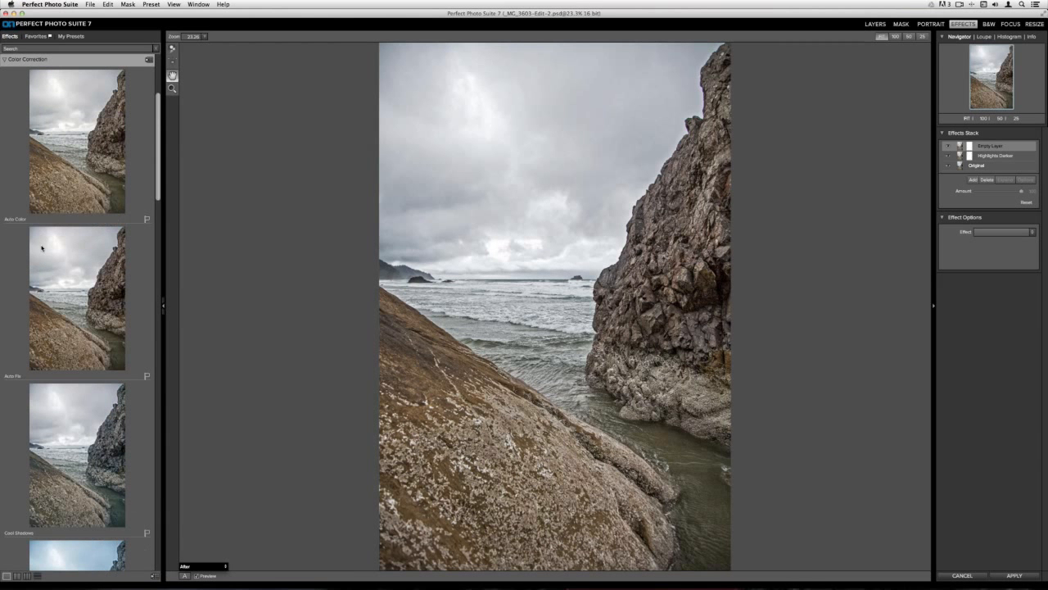
{"action": "scroll", "coordinate": [76, 271], "scroll_direction": "down", "scroll_amount": 5}
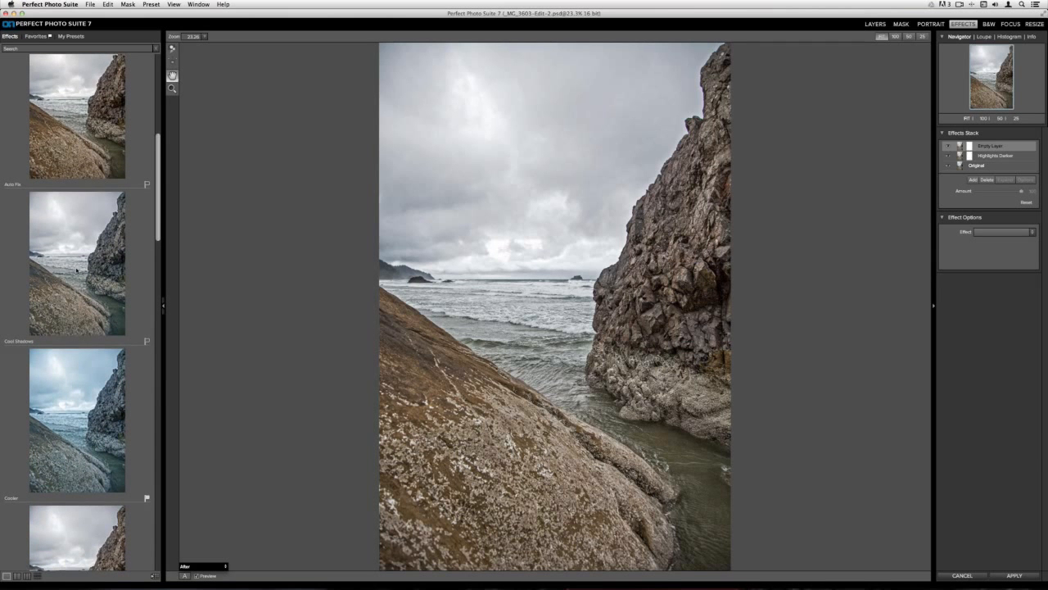
{"action": "scroll", "coordinate": [76, 270], "scroll_direction": "down", "scroll_amount": 2}
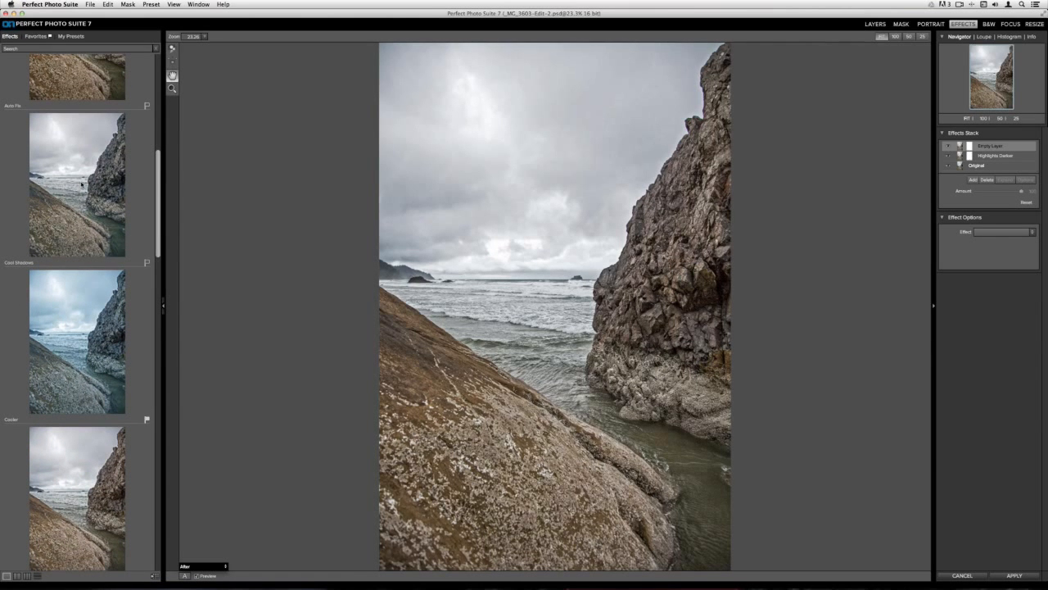
{"action": "scroll", "coordinate": [81, 185], "scroll_direction": "down", "scroll_amount": 7}
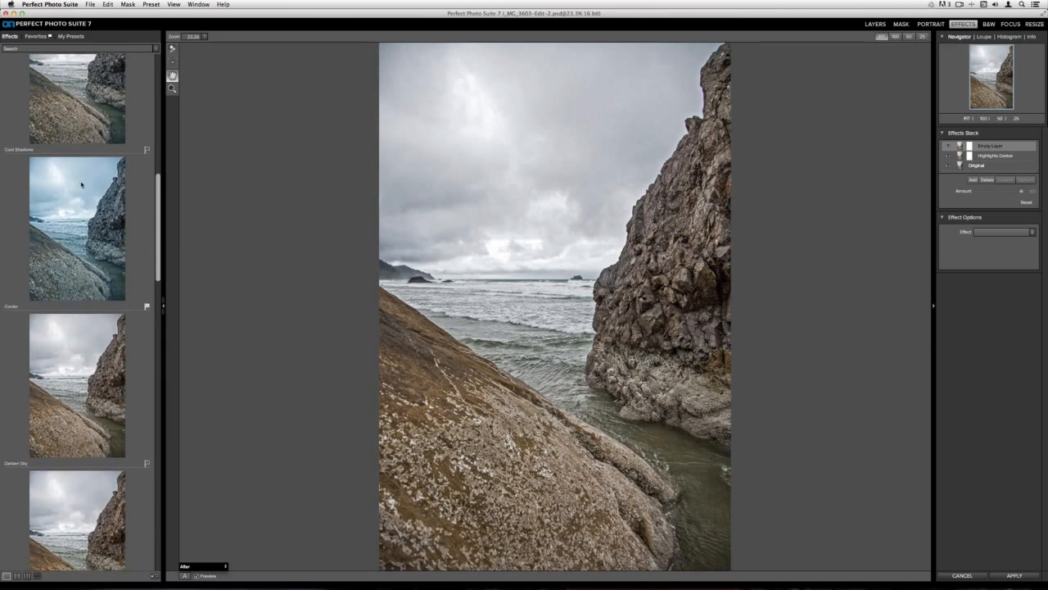
{"action": "scroll", "coordinate": [82, 184], "scroll_direction": "down", "scroll_amount": 4}
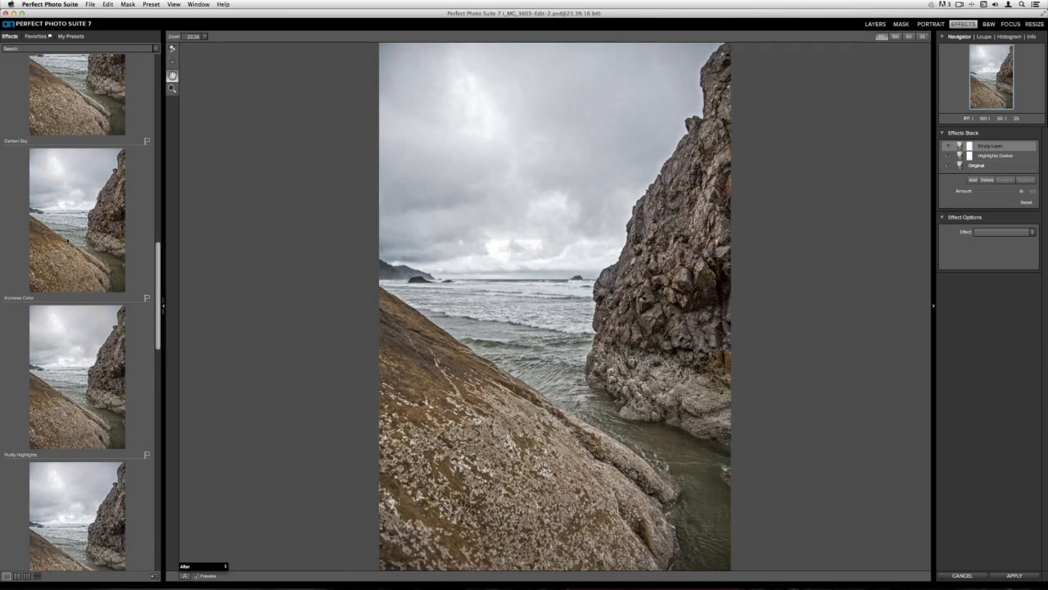
{"action": "left_click", "coordinate": [102, 267]}
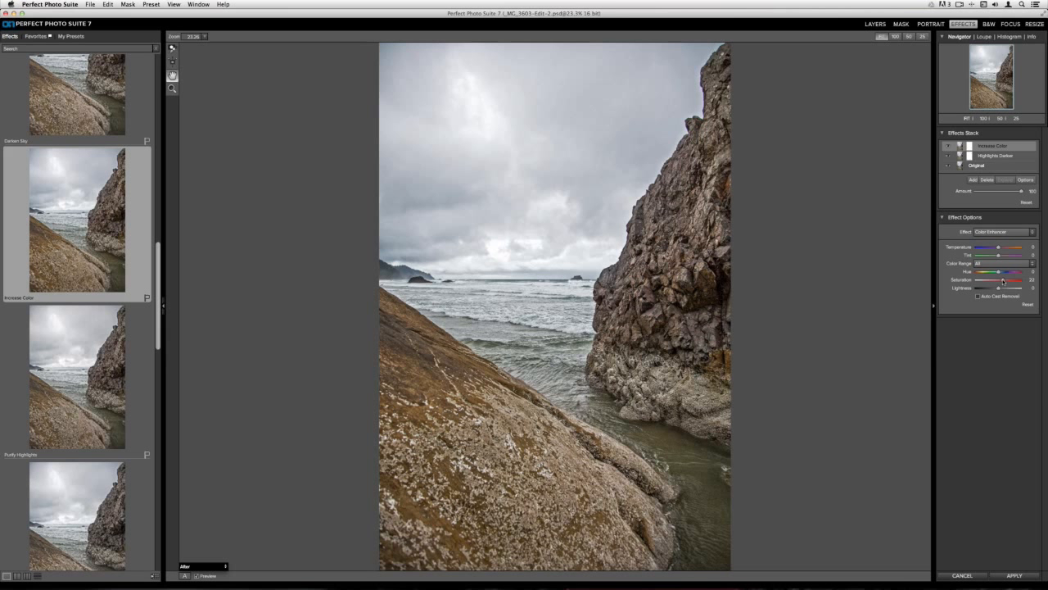
Step: Raise the Increase Color layer's Saturation slightly and shift its Temperature a little cooler
{"action": "left_click_drag", "start_coordinate": [1004, 281], "coordinate": [1003, 281]}
{"action": "left_click_drag", "start_coordinate": [1003, 281], "coordinate": [1005, 282]}
{"action": "left_click_drag", "start_coordinate": [1002, 250], "coordinate": [997, 250]}
{"action": "left_click_drag", "start_coordinate": [1006, 281], "coordinate": [1007, 281]}
Step: Add another layer to the effects stack and open the Landscape category of effects
{"action": "left_click", "coordinate": [973, 180]}
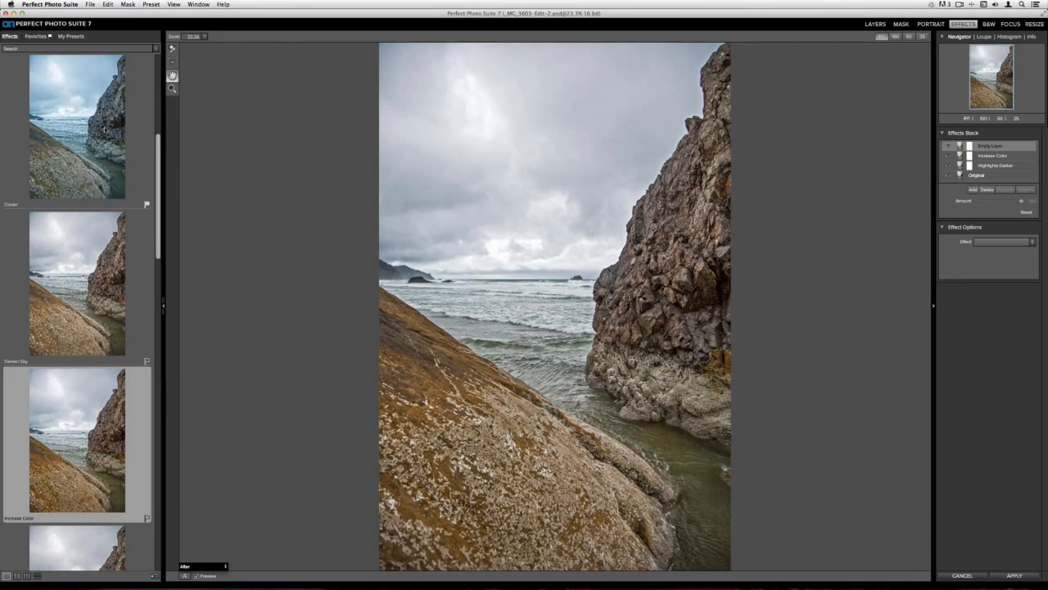
{"action": "scroll", "coordinate": [106, 131], "scroll_direction": "up", "scroll_amount": 10}
{"action": "left_click", "coordinate": [35, 244]}
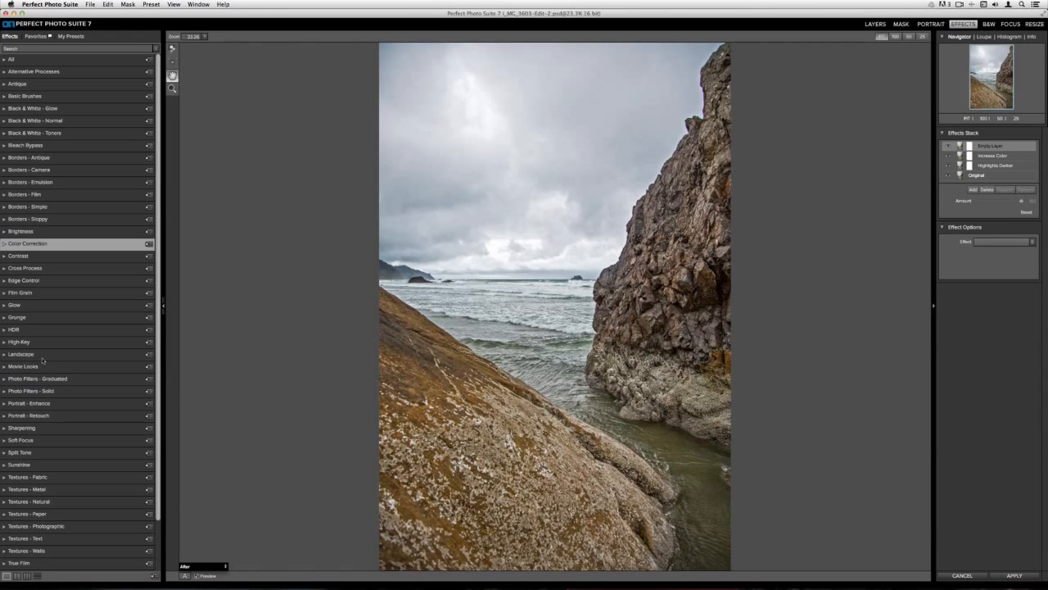
{"action": "left_click", "coordinate": [33, 355]}
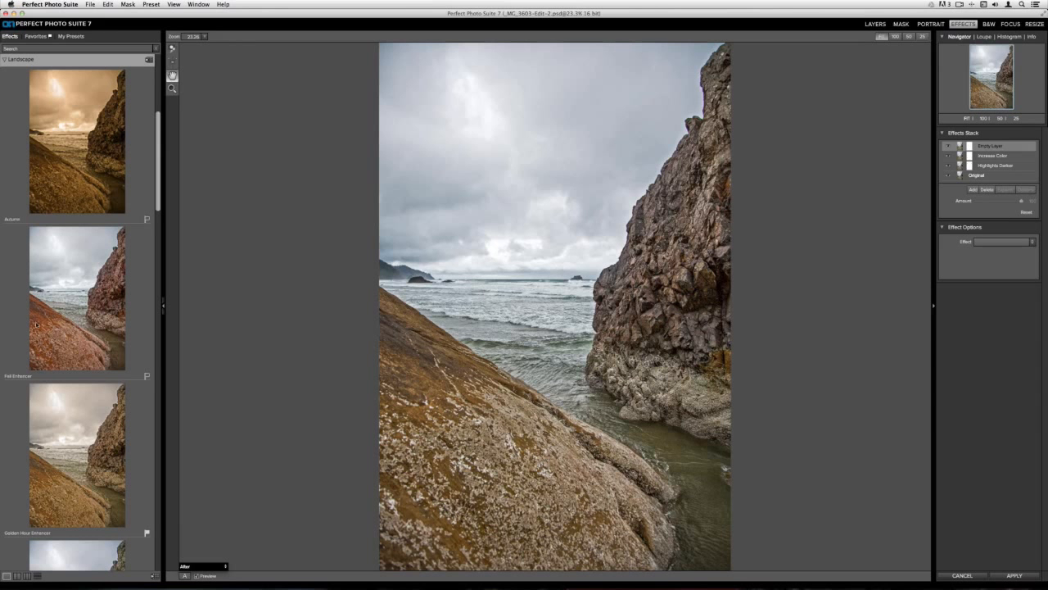
Step: Apply the Magic Ocean landscape effect to the empty layer
{"action": "scroll", "coordinate": [49, 323], "scroll_direction": "down", "scroll_amount": 5}
{"action": "scroll", "coordinate": [74, 323], "scroll_direction": "down", "scroll_amount": 3}
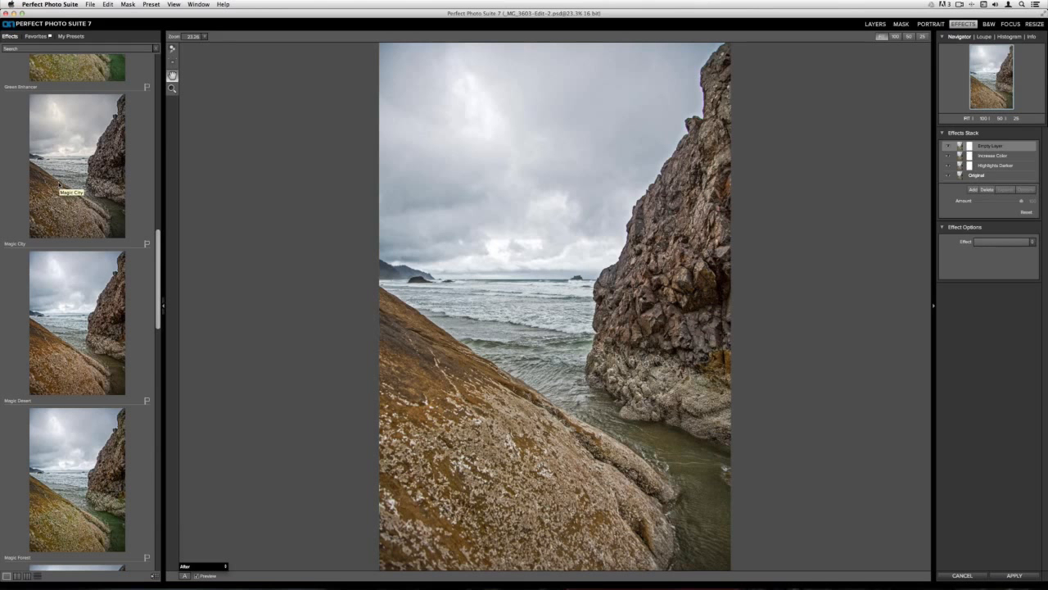
{"action": "scroll", "coordinate": [59, 185], "scroll_direction": "down", "scroll_amount": 1}
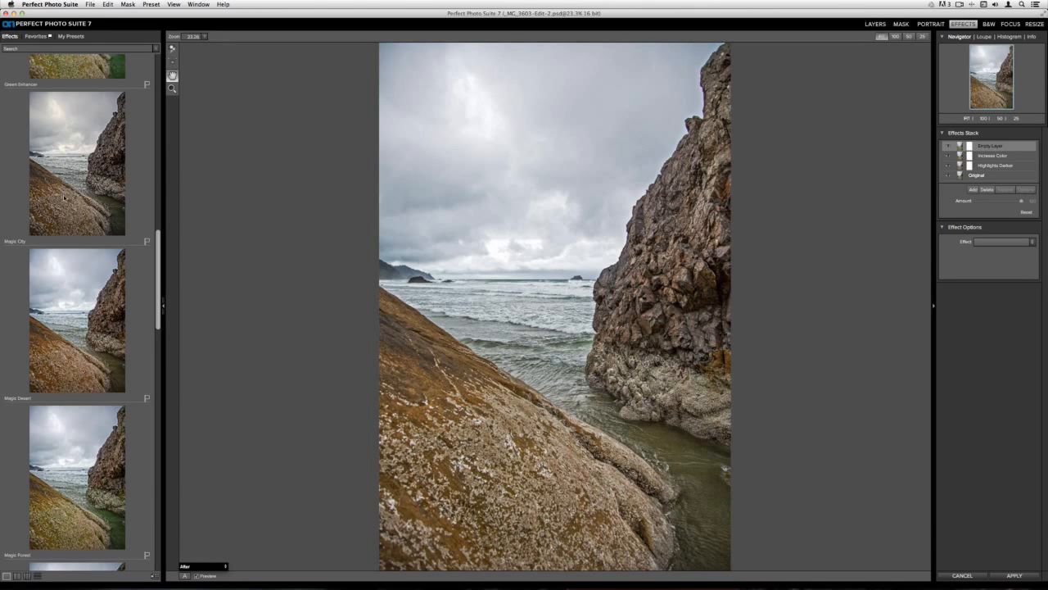
{"action": "scroll", "coordinate": [79, 318], "scroll_direction": "down", "scroll_amount": 1}
{"action": "scroll", "coordinate": [80, 318], "scroll_direction": "down", "scroll_amount": 2}
{"action": "scroll", "coordinate": [80, 317], "scroll_direction": "down", "scroll_amount": 3}
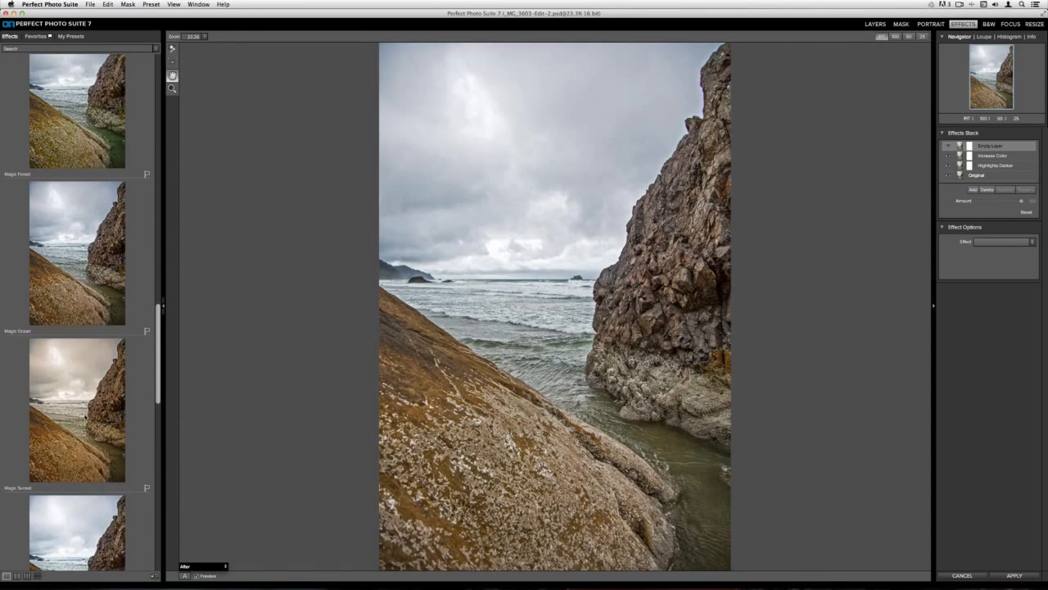
{"action": "scroll", "coordinate": [82, 480], "scroll_direction": "down", "scroll_amount": 3}
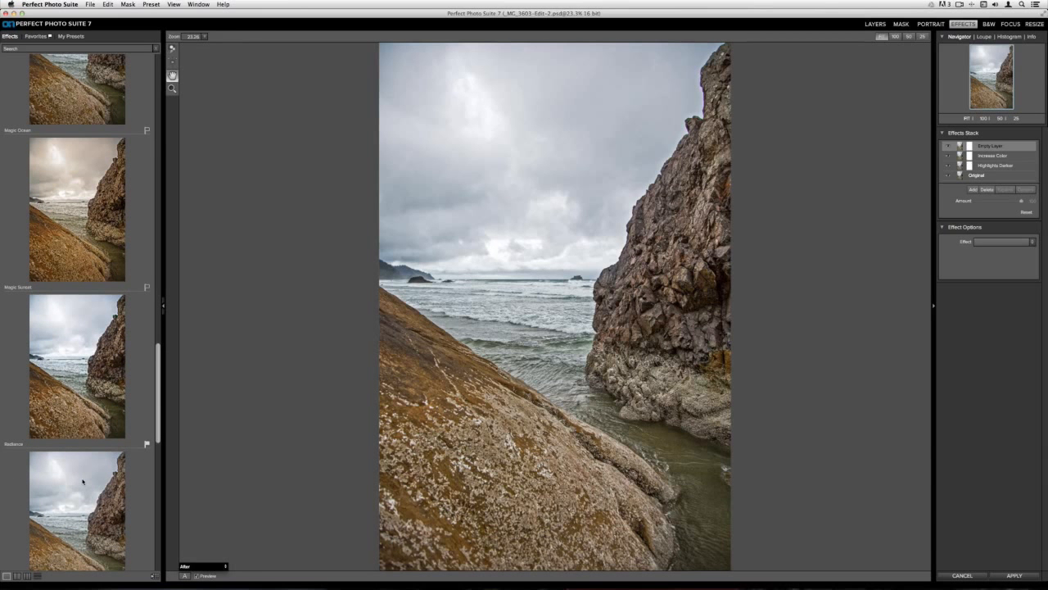
{"action": "scroll", "coordinate": [82, 481], "scroll_direction": "down", "scroll_amount": 1}
{"action": "scroll", "coordinate": [82, 481], "scroll_direction": "up", "scroll_amount": 4}
{"action": "scroll", "coordinate": [82, 481], "scroll_direction": "up", "scroll_amount": 1}
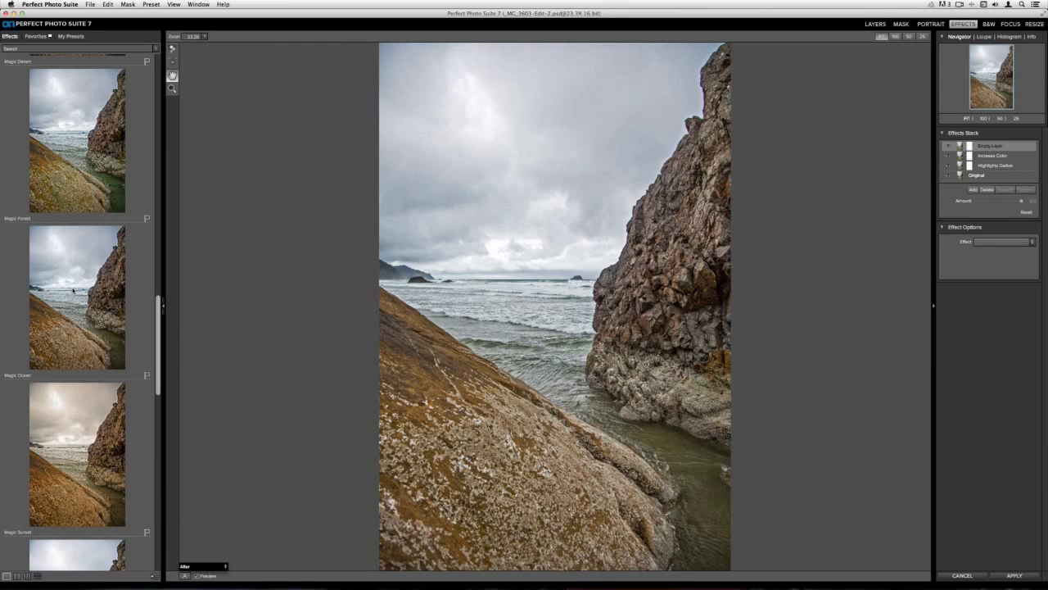
{"action": "left_click", "coordinate": [73, 289]}
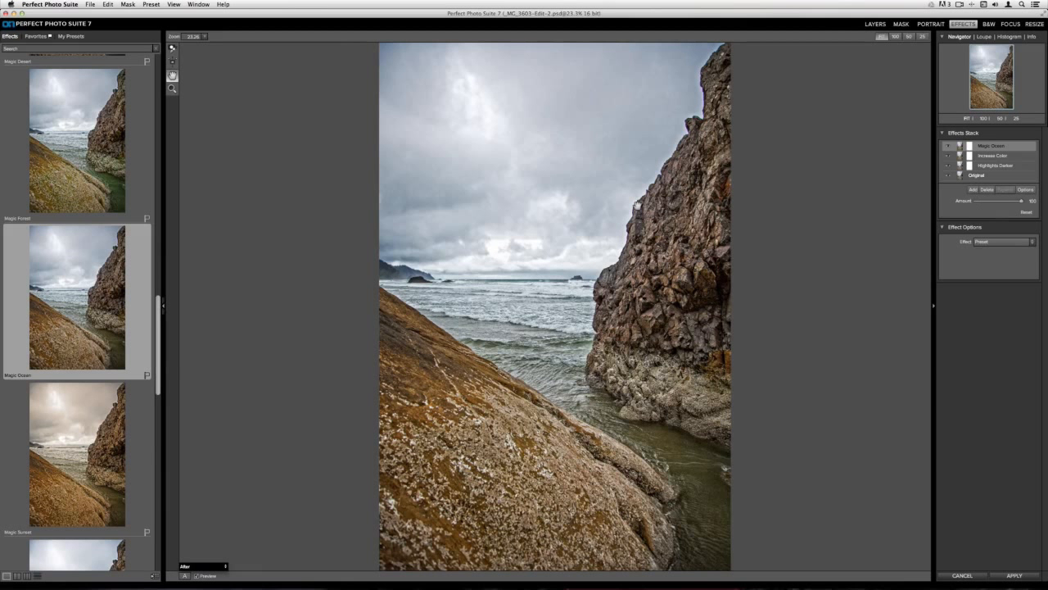
Step: Add another empty layer to the effects stack and search the effects for "cool"
{"action": "left_click", "coordinate": [973, 189]}
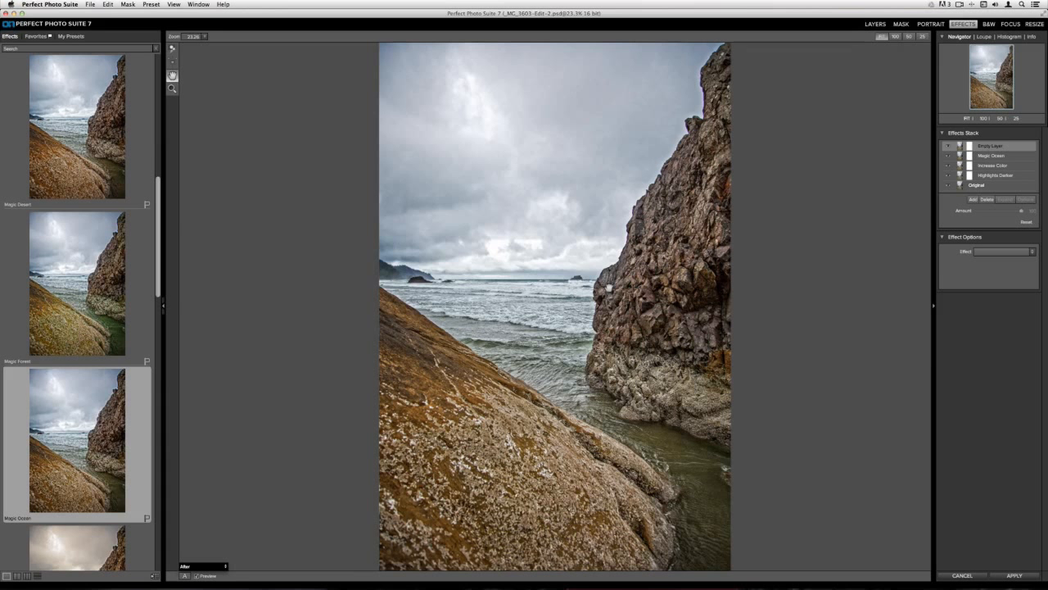
{"action": "left_click", "coordinate": [50, 48]}
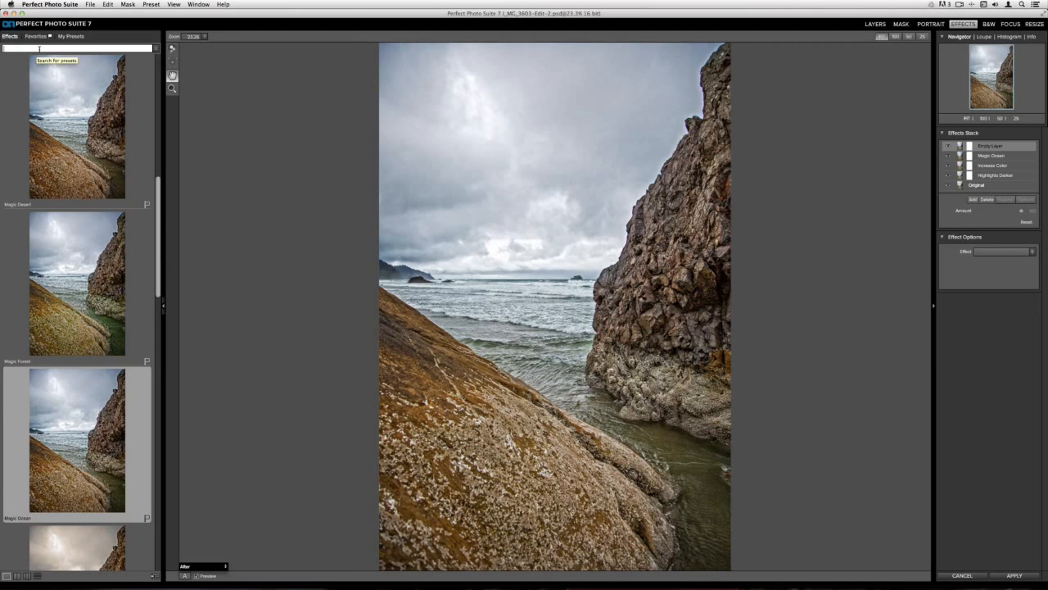
{"action": "type", "text": "cool"}
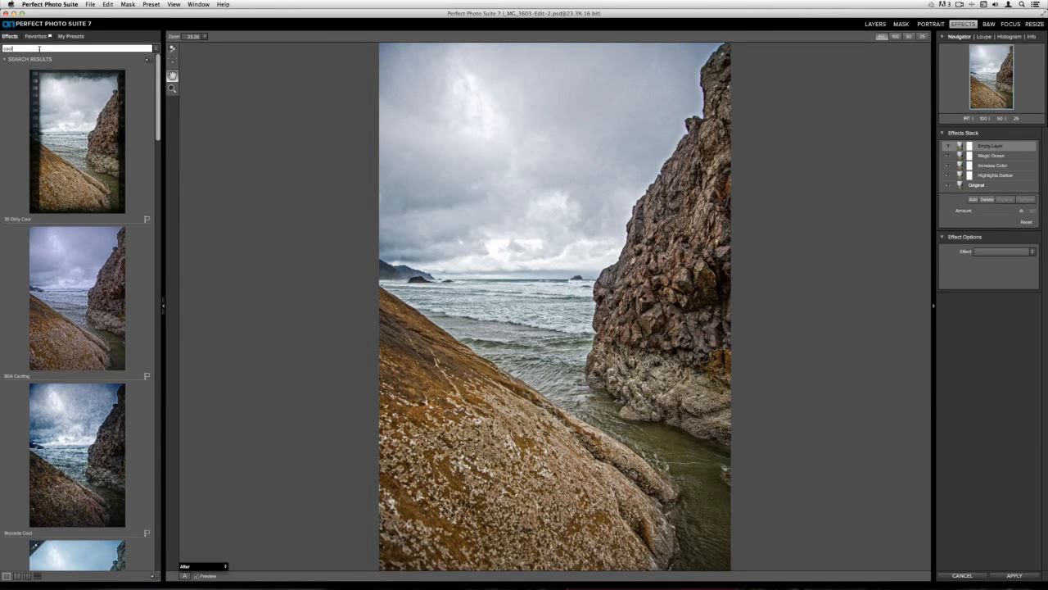
Step: Browse the search results for cool effects and apply the Cooler effect to the empty layer
{"action": "scroll", "coordinate": [68, 332], "scroll_direction": "down", "scroll_amount": 5}
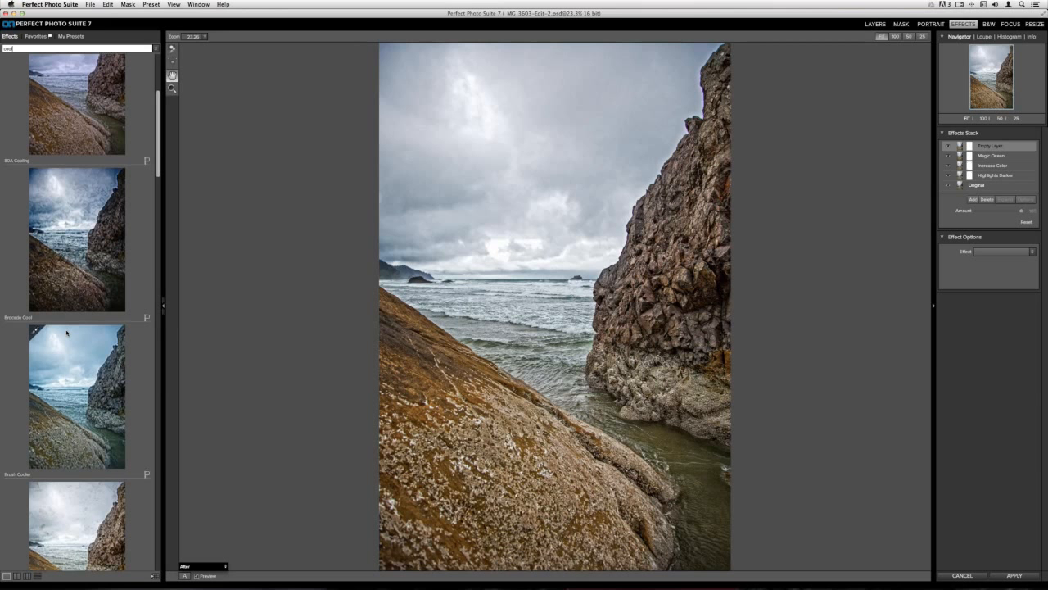
{"action": "scroll", "coordinate": [67, 332], "scroll_direction": "down", "scroll_amount": 4}
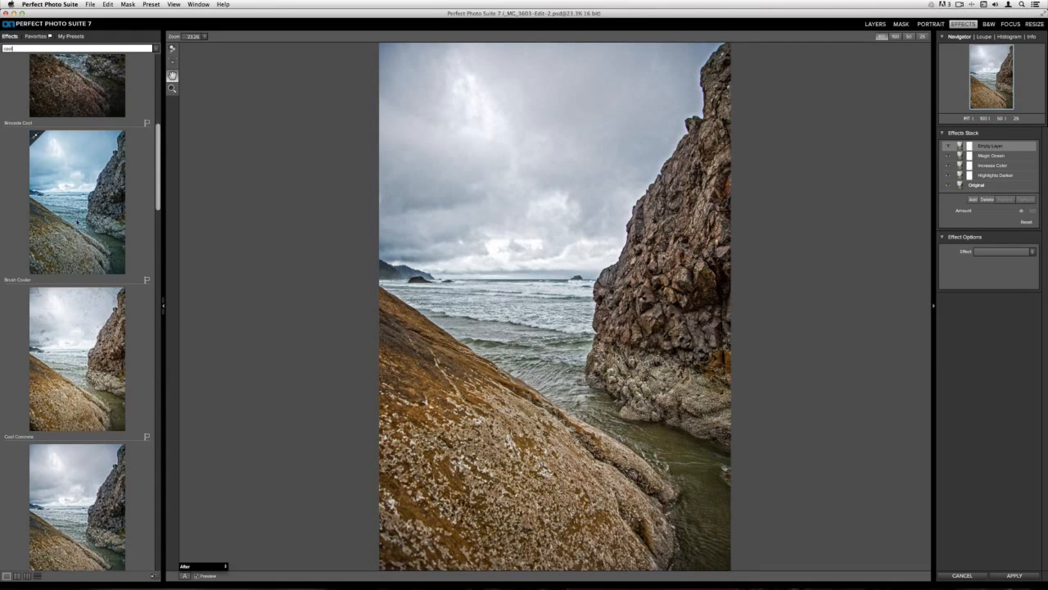
{"action": "scroll", "coordinate": [77, 222], "scroll_direction": "down", "scroll_amount": 4}
{"action": "scroll", "coordinate": [77, 221], "scroll_direction": "down", "scroll_amount": 2}
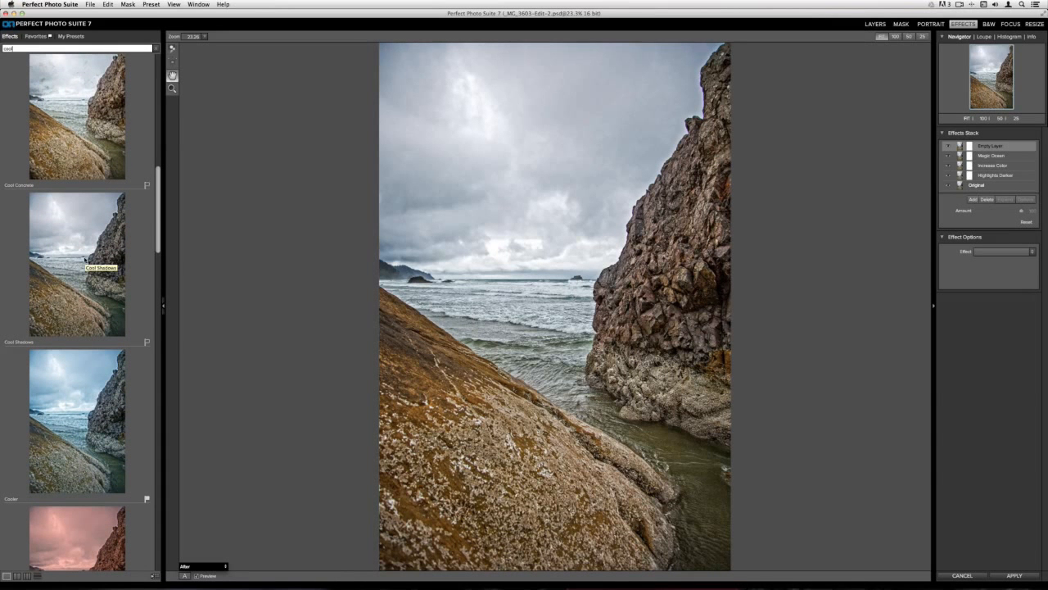
{"action": "scroll", "coordinate": [86, 321], "scroll_direction": "down", "scroll_amount": 1}
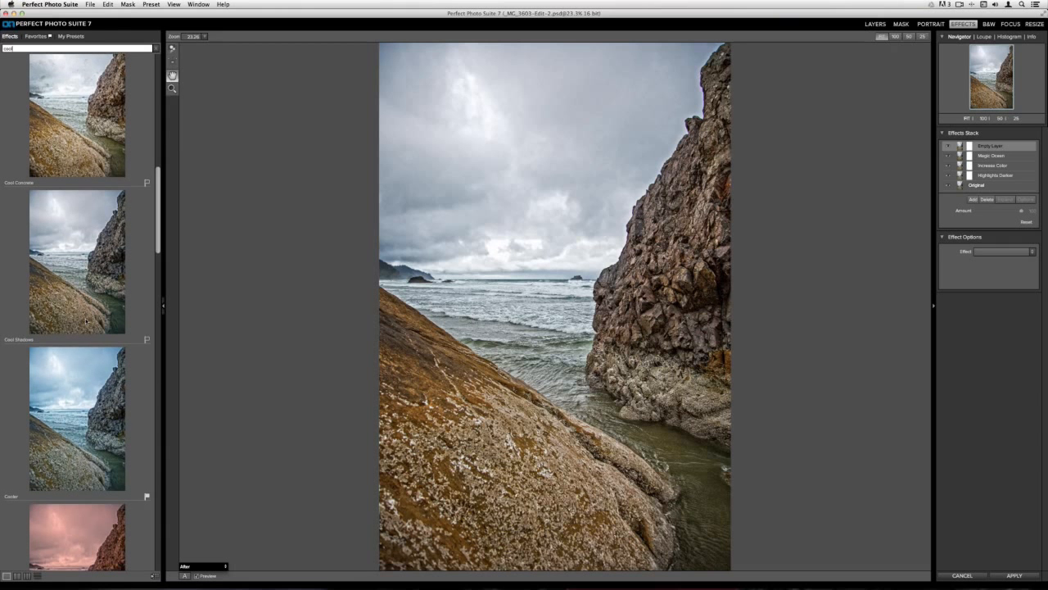
{"action": "scroll", "coordinate": [77, 305], "scroll_direction": "down", "scroll_amount": 3}
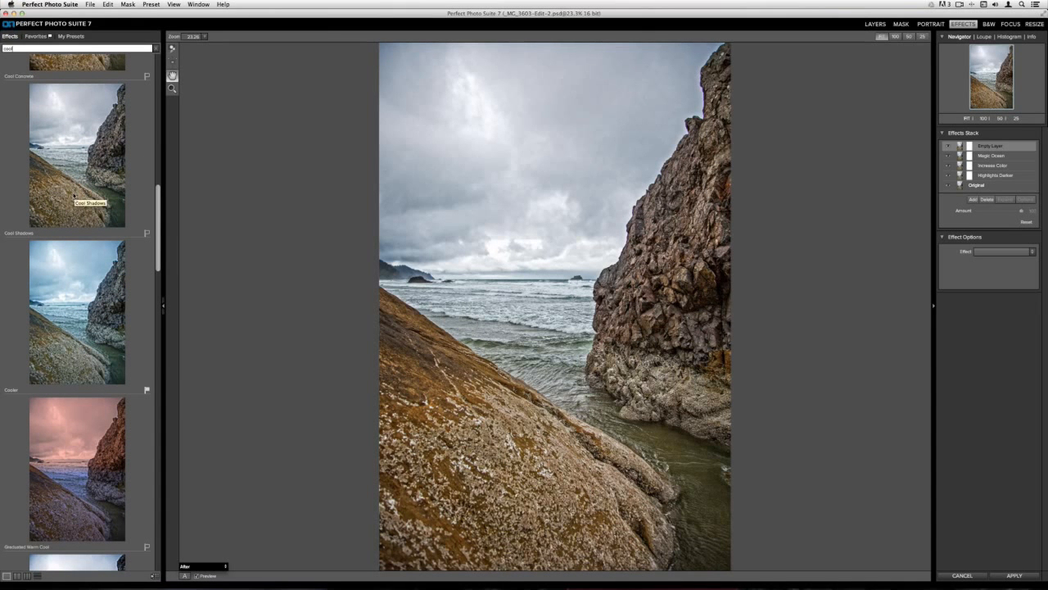
{"action": "scroll", "coordinate": [74, 195], "scroll_direction": "down", "scroll_amount": 6}
{"action": "scroll", "coordinate": [75, 195], "scroll_direction": "down", "scroll_amount": 6}
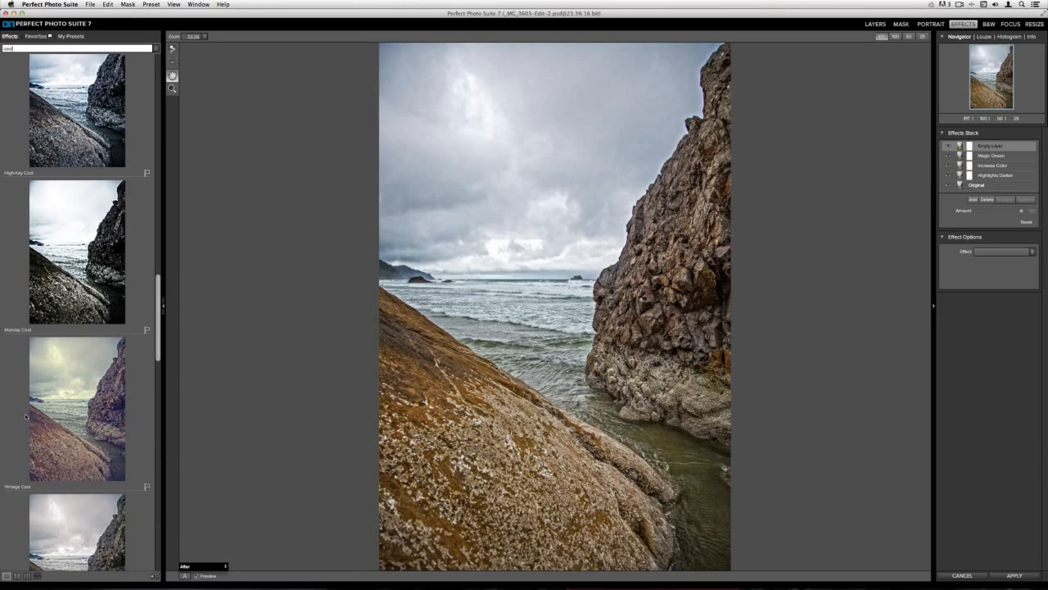
{"action": "scroll", "coordinate": [26, 416], "scroll_direction": "down", "scroll_amount": 1}
{"action": "scroll", "coordinate": [26, 416], "scroll_direction": "down", "scroll_amount": 6}
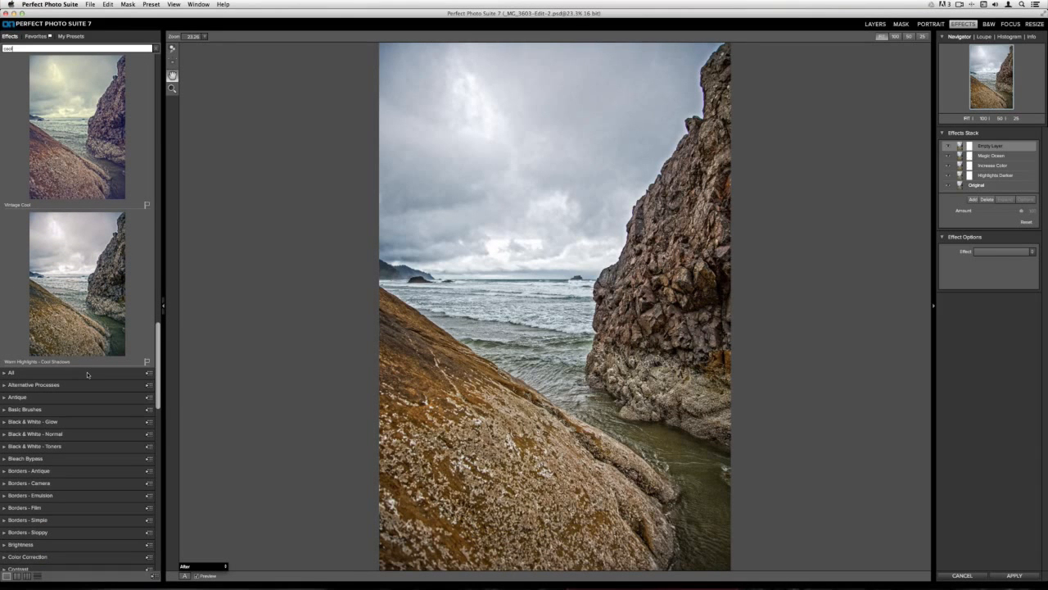
{"action": "scroll", "coordinate": [88, 374], "scroll_direction": "up", "scroll_amount": 12}
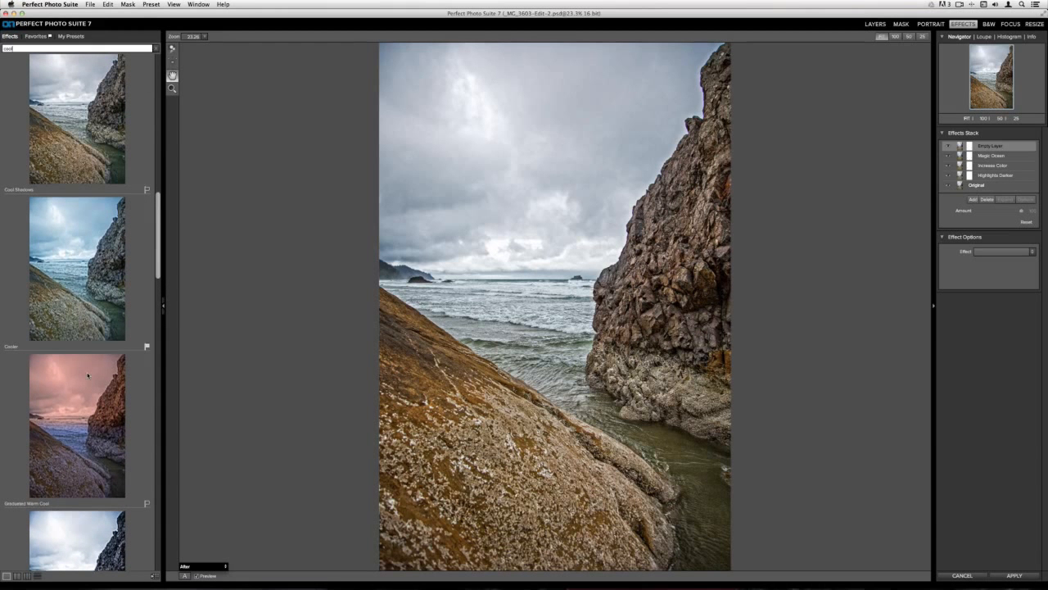
{"action": "left_click", "coordinate": [61, 299]}
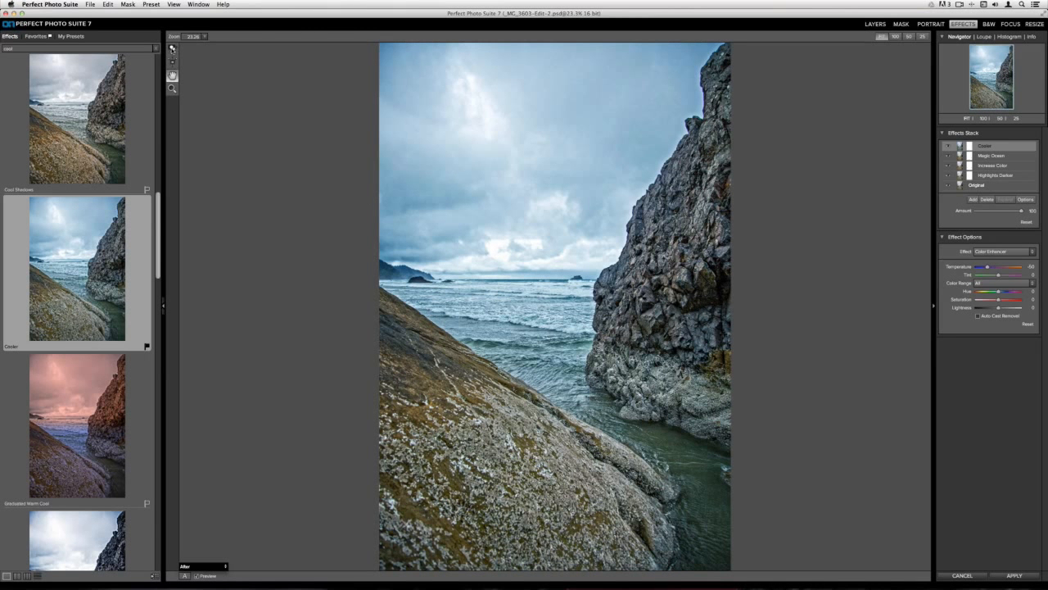
Step: Mask the Cooler effect out of the main areas of the cliff and the foreground boulder with an enlarged masking brush
{"action": "left_click", "coordinate": [172, 48]}
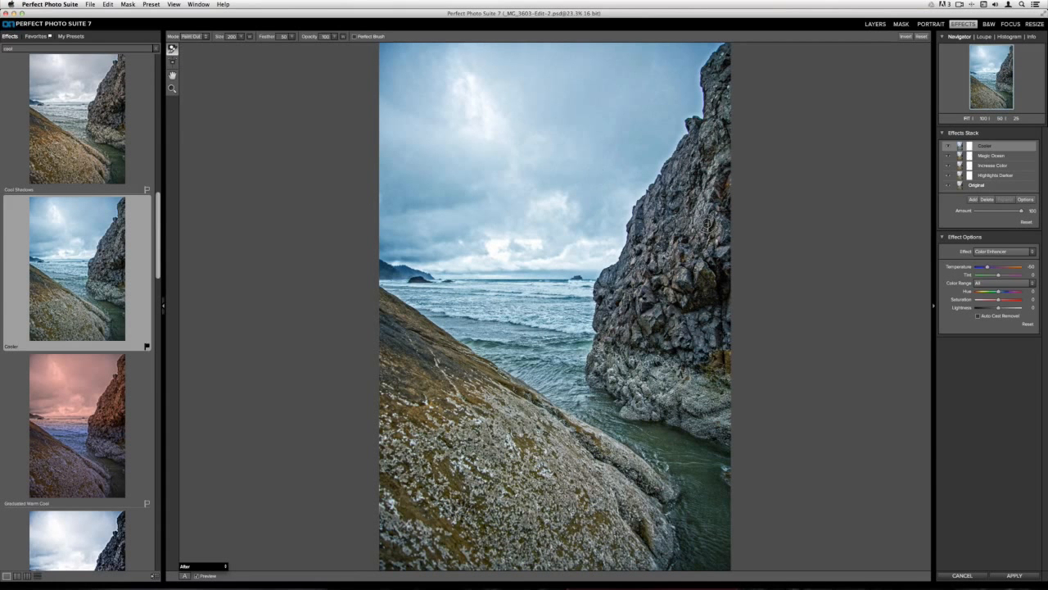
{"action": "key", "text": "bracketright"}
{"action": "key", "text": "bracketright"}
{"action": "key", "text": "bracketright"}
{"action": "mouse_move", "coordinate": [700, 268]}
{"action": "left_mouse_down"}
{"action": "mouse_move", "coordinate": [692, 323]}
{"action": "mouse_move", "coordinate": [720, 360]}
{"action": "mouse_move", "coordinate": [703, 266]}
{"action": "mouse_move", "coordinate": [742, 284]}
{"action": "mouse_move", "coordinate": [729, 344]}
{"action": "mouse_move", "coordinate": [728, 203]}
{"action": "mouse_move", "coordinate": [684, 273]}
{"action": "mouse_move", "coordinate": [699, 143]}
{"action": "mouse_move", "coordinate": [723, 113]}
{"action": "mouse_move", "coordinate": [727, 84]}
{"action": "mouse_move", "coordinate": [731, 143]}
{"action": "mouse_move", "coordinate": [707, 225]}
{"action": "mouse_move", "coordinate": [659, 337]}
{"action": "mouse_move", "coordinate": [670, 259]}
{"action": "mouse_move", "coordinate": [649, 287]}
{"action": "mouse_move", "coordinate": [653, 260]}
{"action": "mouse_move", "coordinate": [628, 352]}
{"action": "mouse_move", "coordinate": [711, 389]}
{"action": "mouse_move", "coordinate": [686, 348]}
{"action": "mouse_move", "coordinate": [646, 323]}
{"action": "mouse_move", "coordinate": [731, 360]}
{"action": "mouse_move", "coordinate": [739, 428]}
{"action": "mouse_move", "coordinate": [622, 323]}
{"action": "left_mouse_up"}
{"action": "mouse_move", "coordinate": [558, 521]}
{"action": "left_mouse_down"}
{"action": "mouse_move", "coordinate": [390, 419]}
{"action": "mouse_move", "coordinate": [459, 532]}
{"action": "mouse_move", "coordinate": [376, 532]}
{"action": "mouse_move", "coordinate": [413, 544]}
{"action": "mouse_move", "coordinate": [576, 531]}
{"action": "mouse_move", "coordinate": [647, 485]}
{"action": "mouse_move", "coordinate": [385, 360]}
{"action": "mouse_move", "coordinate": [368, 338]}
{"action": "mouse_move", "coordinate": [483, 421]}
{"action": "left_mouse_up"}
Step: Paint the Cooler effect off the remaining edges of both rocks with a size 400 brush, Feather 25 and Perfect Brush enabled
{"action": "key", "text": "]"}
{"action": "key", "text": "]"}
{"action": "key", "text": "]"}
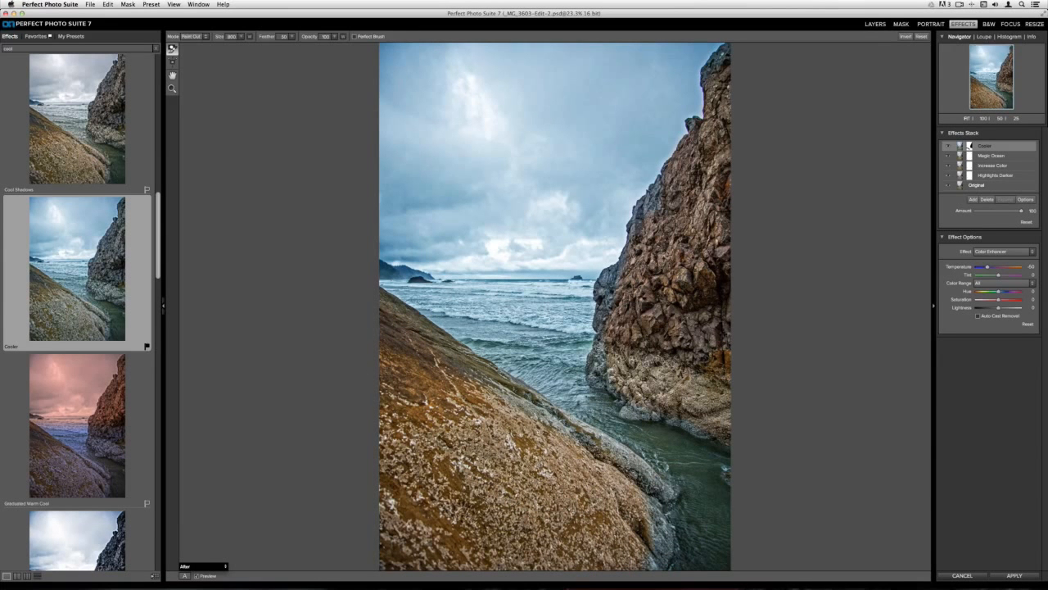
{"action": "mouse_move", "coordinate": [659, 328]}
{"action": "left_mouse_down"}
{"action": "mouse_move", "coordinate": [693, 322]}
{"action": "mouse_move", "coordinate": [721, 246]}
{"action": "left_mouse_up"}
{"action": "mouse_move", "coordinate": [656, 452]}
{"action": "left_mouse_down"}
{"action": "mouse_move", "coordinate": [641, 479]}
{"action": "mouse_move", "coordinate": [590, 459]}
{"action": "mouse_move", "coordinate": [630, 536]}
{"action": "mouse_move", "coordinate": [622, 549]}
{"action": "left_mouse_up"}
{"action": "left_click_drag", "start_coordinate": [259, 36], "coordinate": [250, 36]}
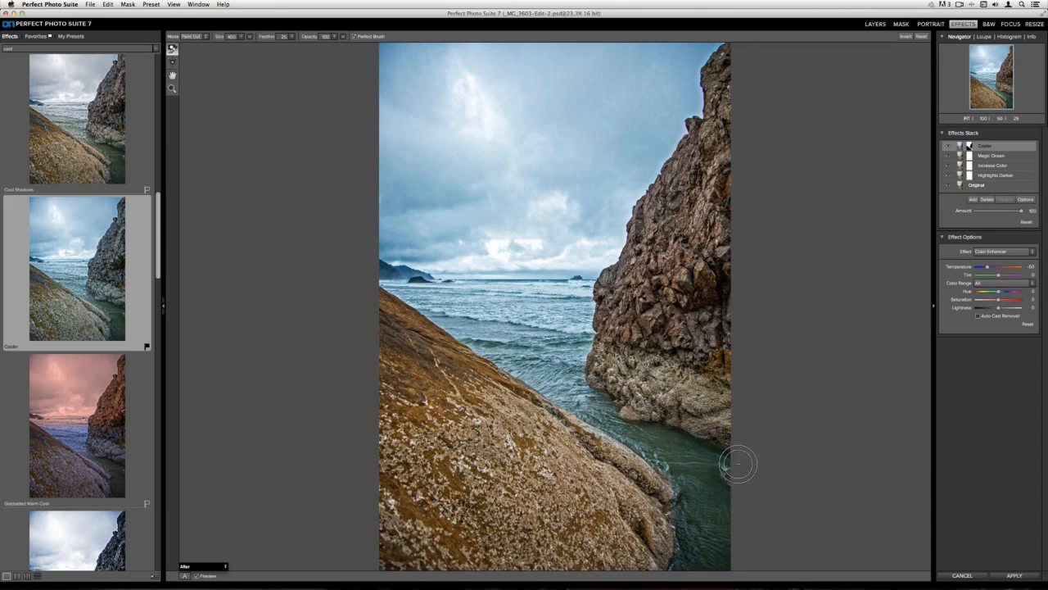
Step: Reduce the masking brush size to 175
{"action": "key", "text": "bracketleft"}
{"action": "key", "text": "bracketleft"}
{"action": "key", "text": "bracketleft"}
{"action": "key", "text": "bracketleft"}
{"action": "key", "text": "bracketleft"}
{"action": "key", "text": "bracketleft"}
{"action": "key", "text": "bracketleft"}
{"action": "key", "text": "bracketleft"}
{"action": "key", "text": "bracketleft"}
Step: Compare the photo with and without the Cooler layer, and lower the layer's Amount
{"action": "left_click", "coordinate": [948, 146]}
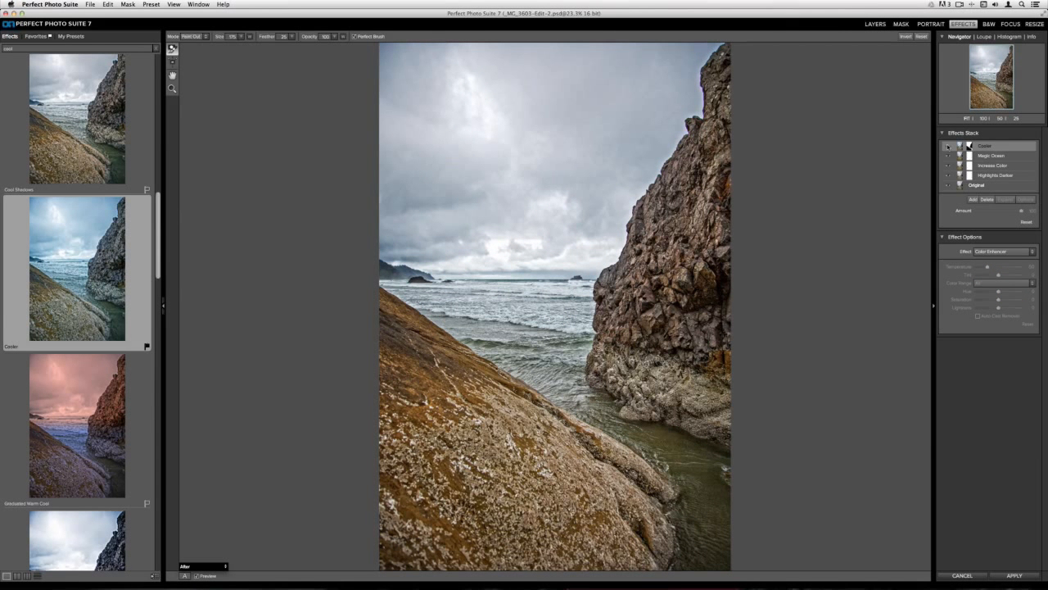
{"action": "left_click", "coordinate": [947, 146]}
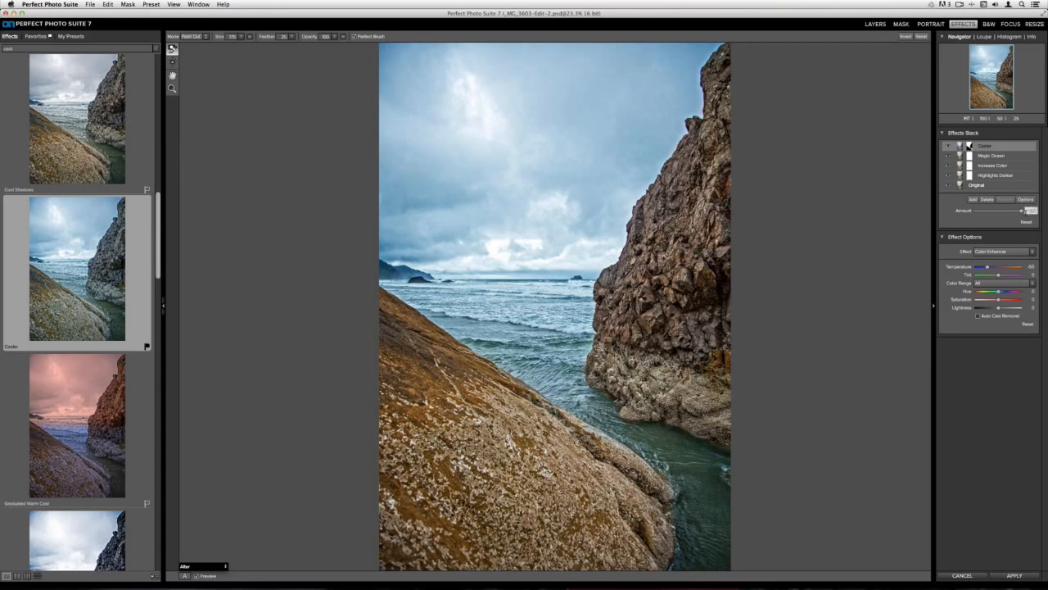
{"action": "left_click_drag", "start_coordinate": [1021, 211], "coordinate": [1005, 212]}
Step: Copy the Cooler layer's mask and add another empty layer to the effects stack
{"action": "left_click", "coordinate": [128, 4]}
{"action": "left_click", "coordinate": [137, 30]}
{"action": "left_click", "coordinate": [972, 200]}
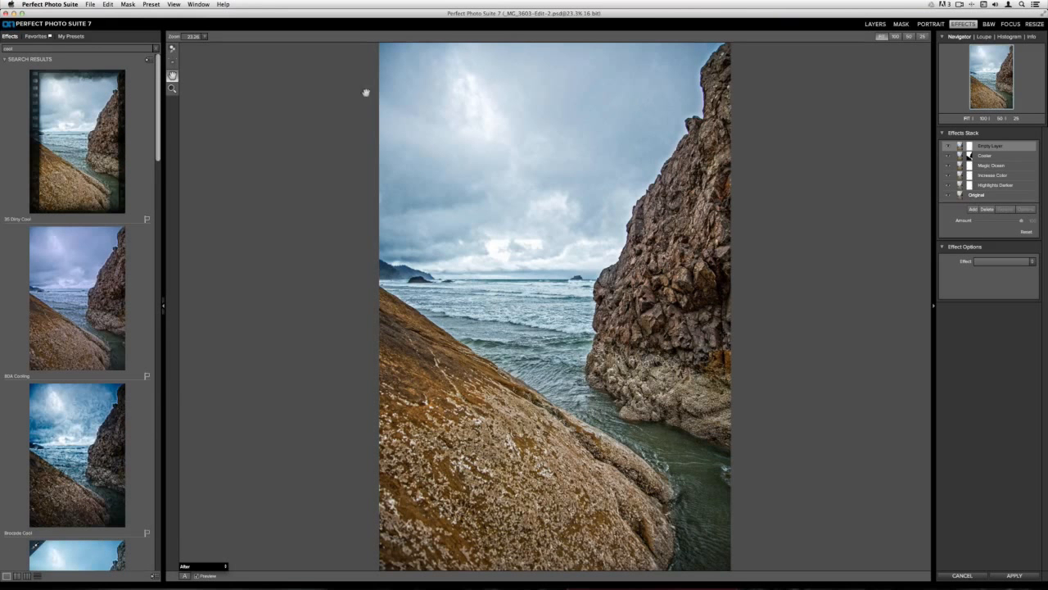
Step: Clear the previous effects search and search for "warm" instead
{"action": "left_click", "coordinate": [155, 49]}
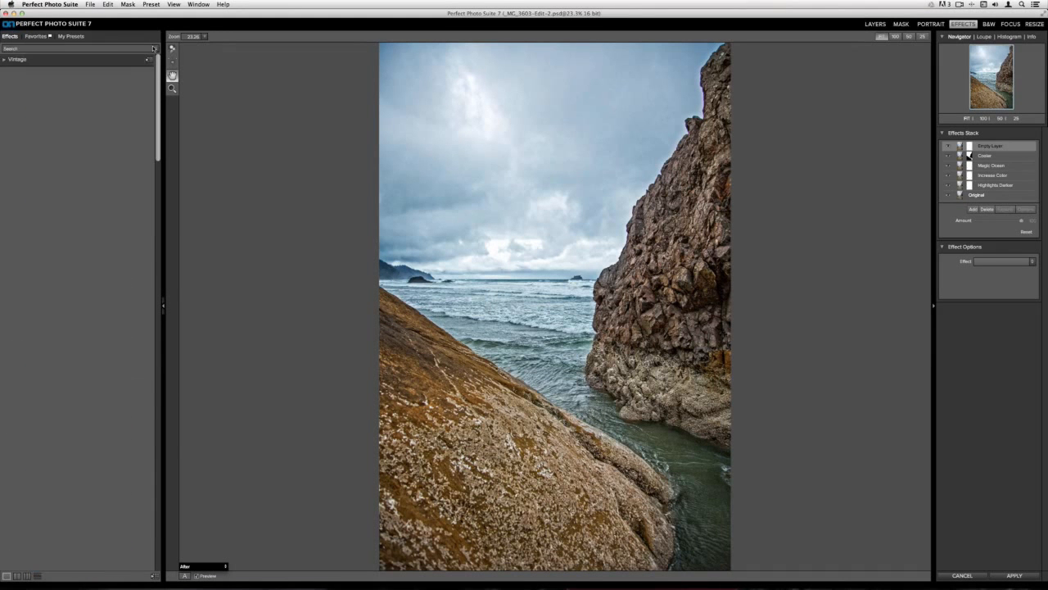
{"action": "left_click", "coordinate": [68, 47]}
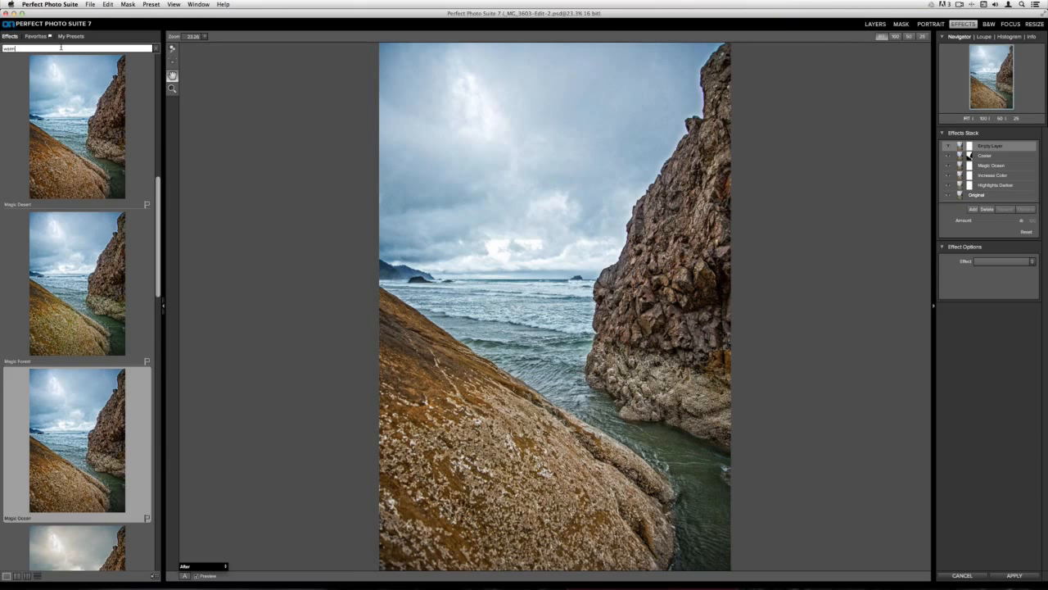
{"action": "key", "text": "Return"}
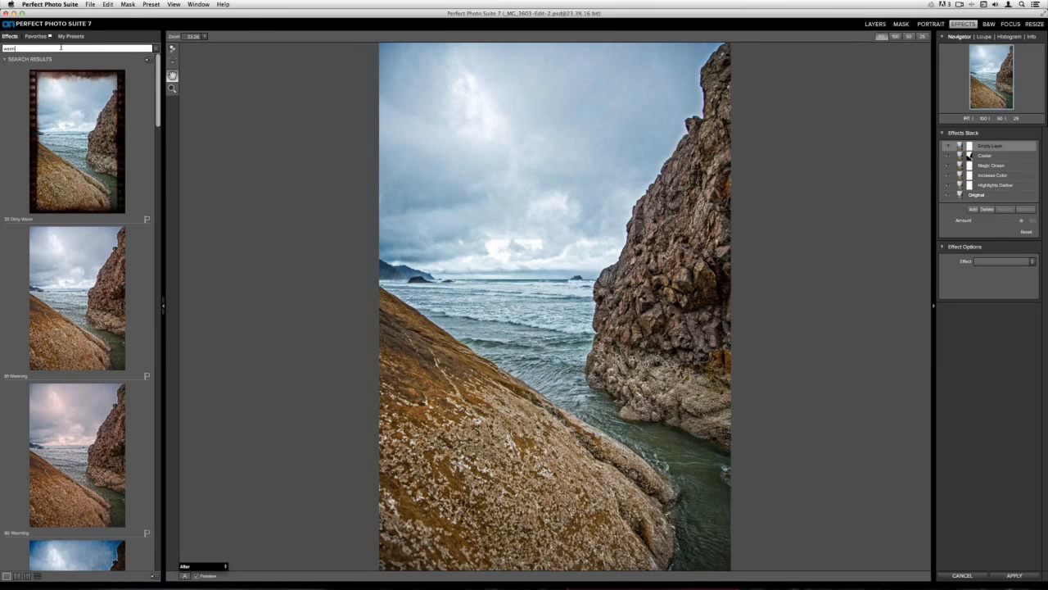
Step: Browse the warm effects and apply the 85 Warming effect to the empty layer
{"action": "scroll", "coordinate": [112, 293], "scroll_direction": "down", "scroll_amount": 8}
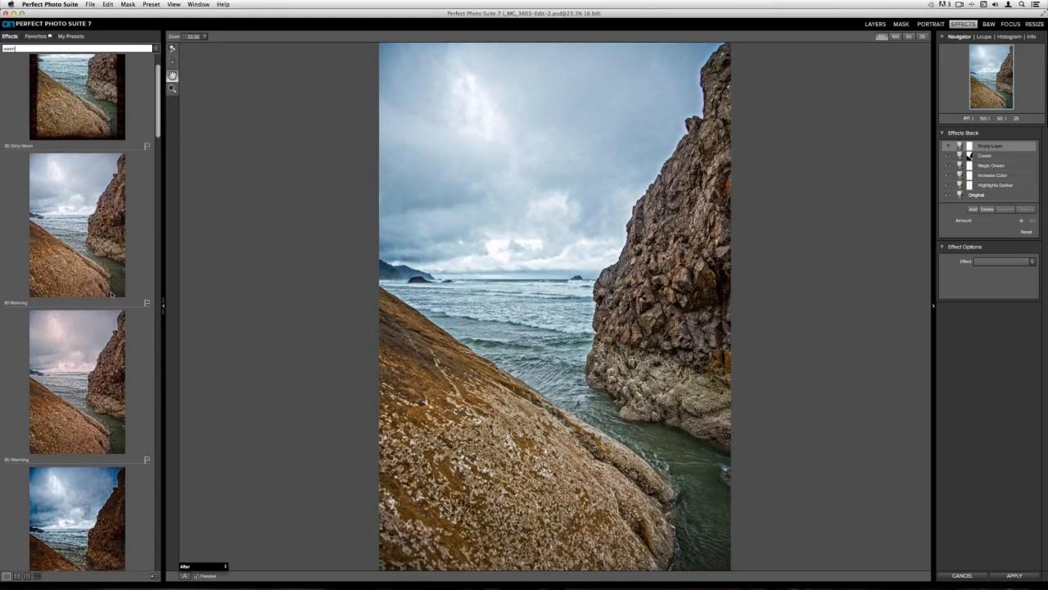
{"action": "scroll", "coordinate": [113, 293], "scroll_direction": "down", "scroll_amount": 5}
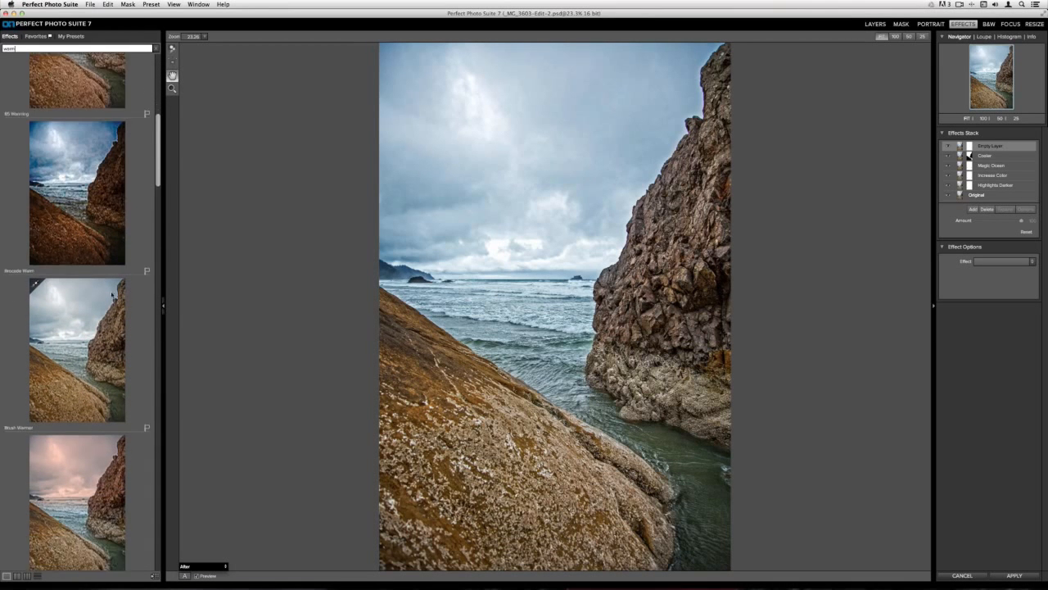
{"action": "scroll", "coordinate": [112, 293], "scroll_direction": "down", "scroll_amount": 10}
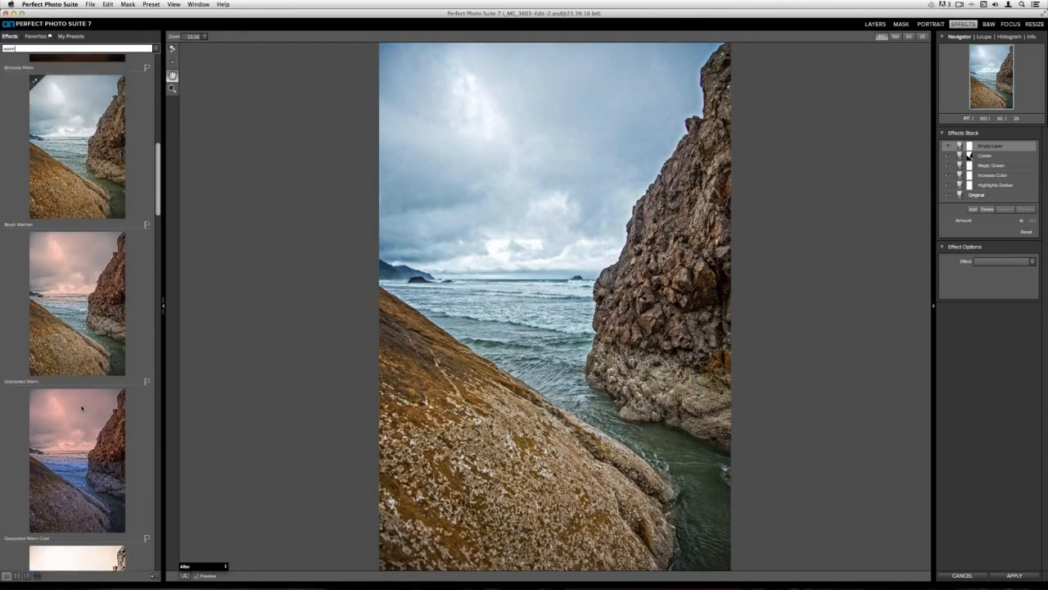
{"action": "scroll", "coordinate": [82, 407], "scroll_direction": "down", "scroll_amount": 15}
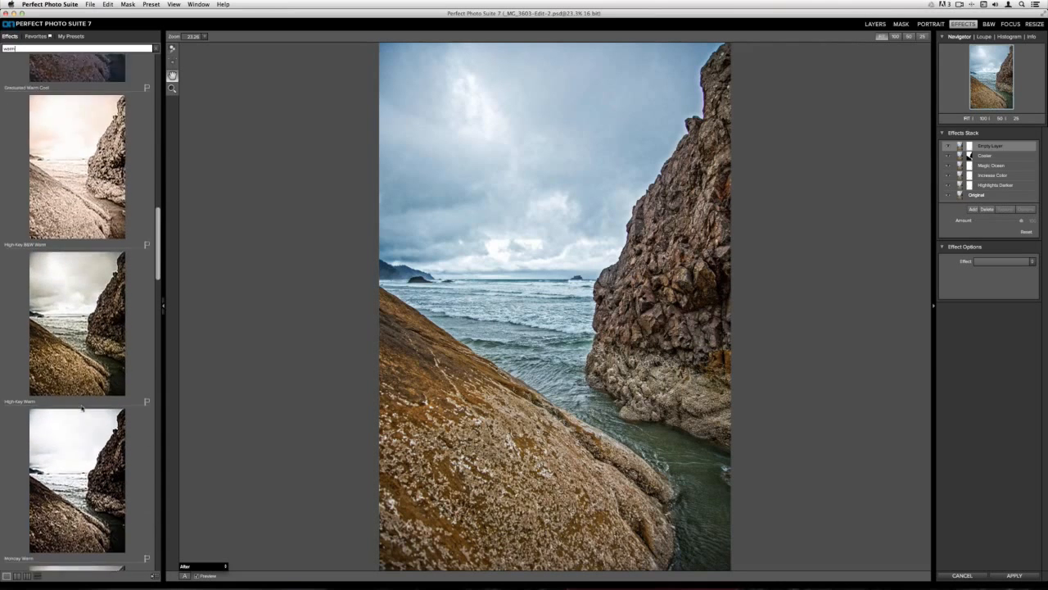
{"action": "scroll", "coordinate": [80, 401], "scroll_direction": "down", "scroll_amount": 15}
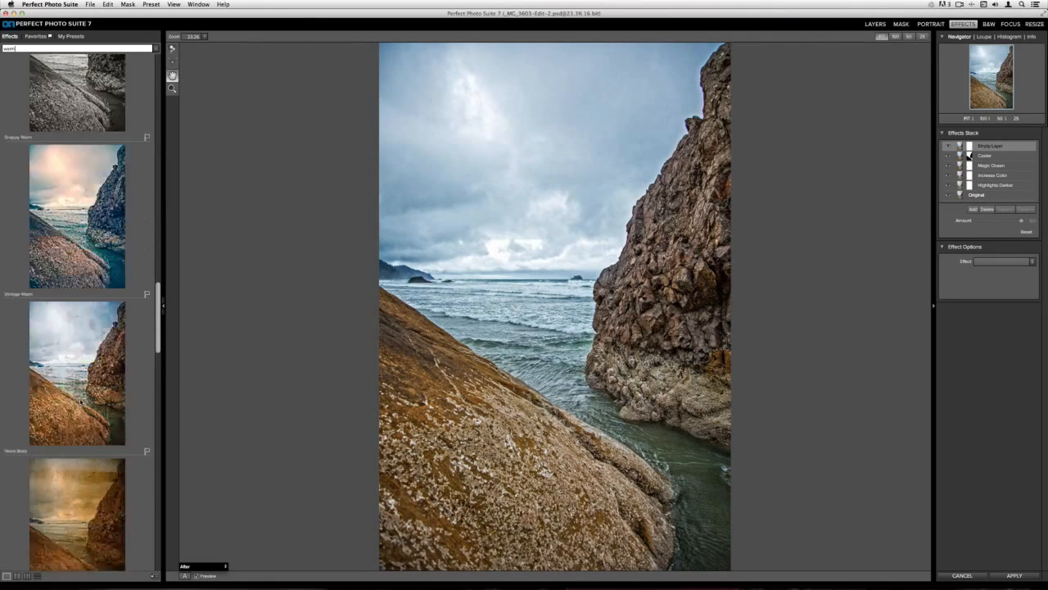
{"action": "scroll", "coordinate": [80, 400], "scroll_direction": "down", "scroll_amount": 5}
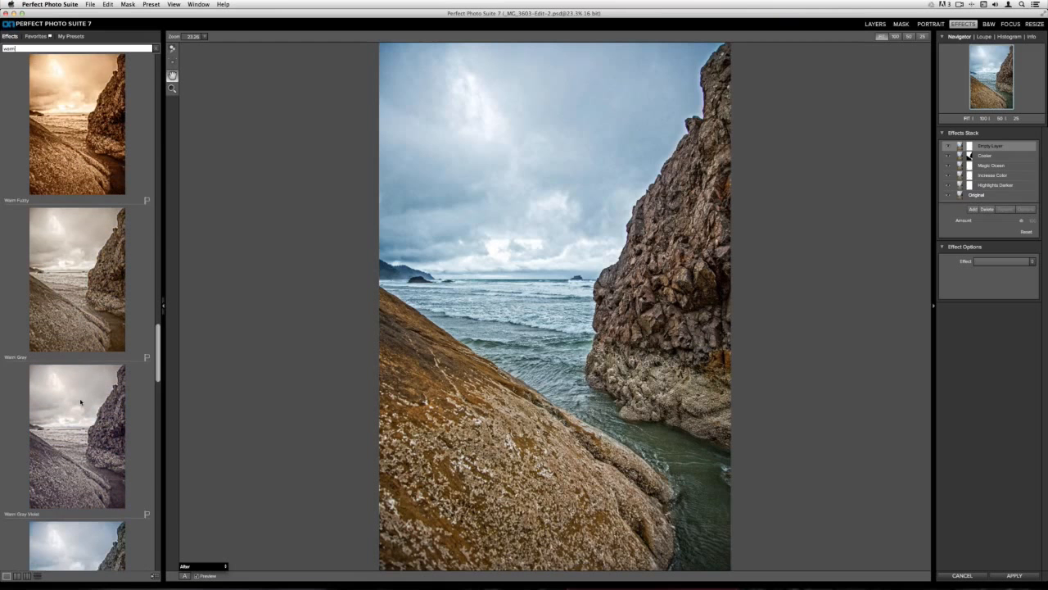
{"action": "scroll", "coordinate": [80, 401], "scroll_direction": "down", "scroll_amount": 8}
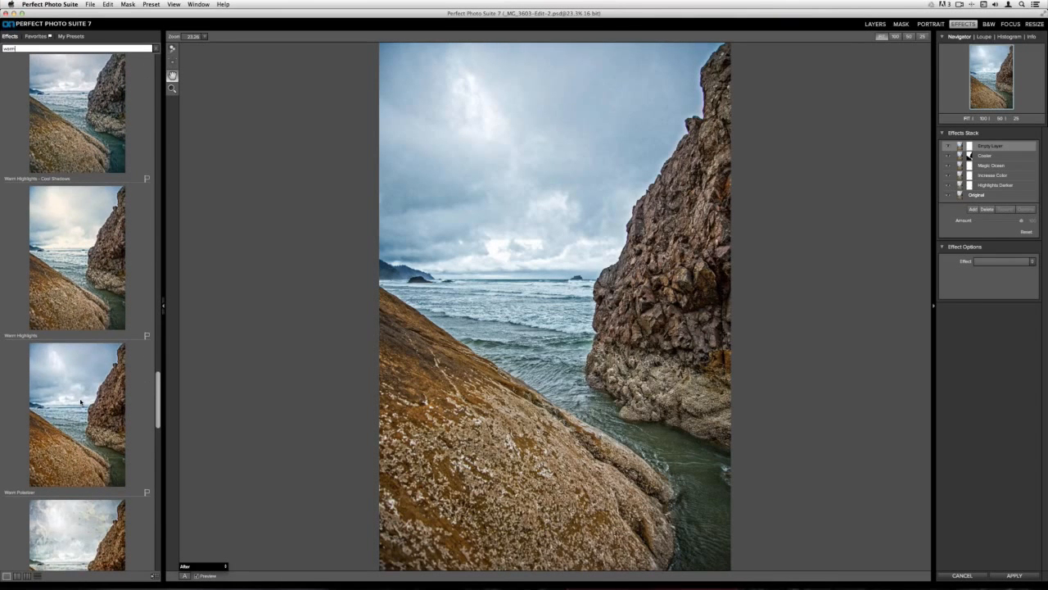
{"action": "scroll", "coordinate": [80, 400], "scroll_direction": "up", "scroll_amount": 15}
{"action": "scroll", "coordinate": [80, 401], "scroll_direction": "up", "scroll_amount": 10}
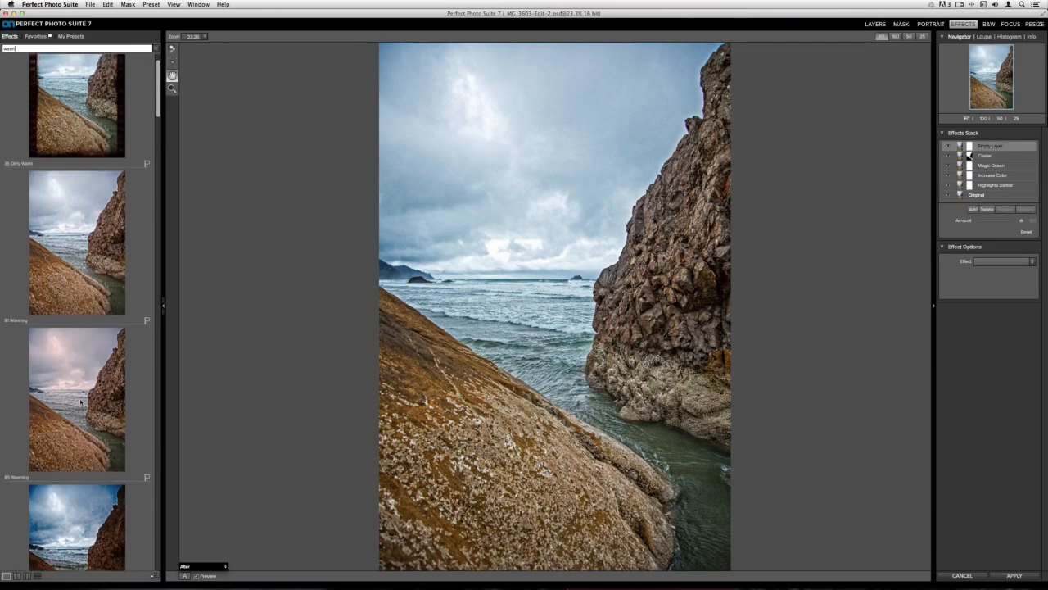
{"action": "left_click", "coordinate": [77, 419]}
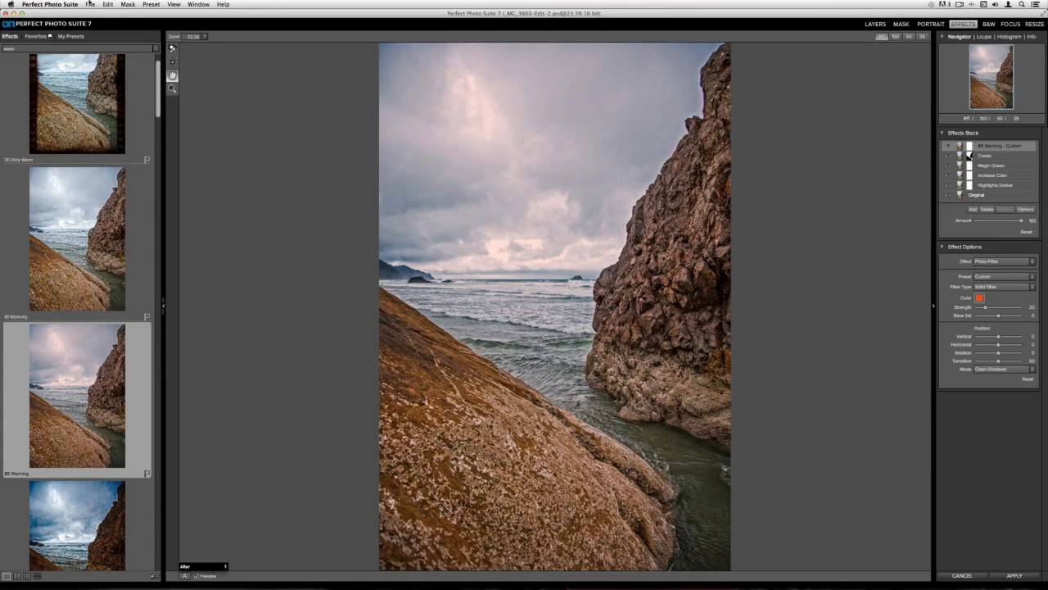
Step: Paste the copied rock mask onto the 85 Warming layer
{"action": "left_click", "coordinate": [128, 4]}
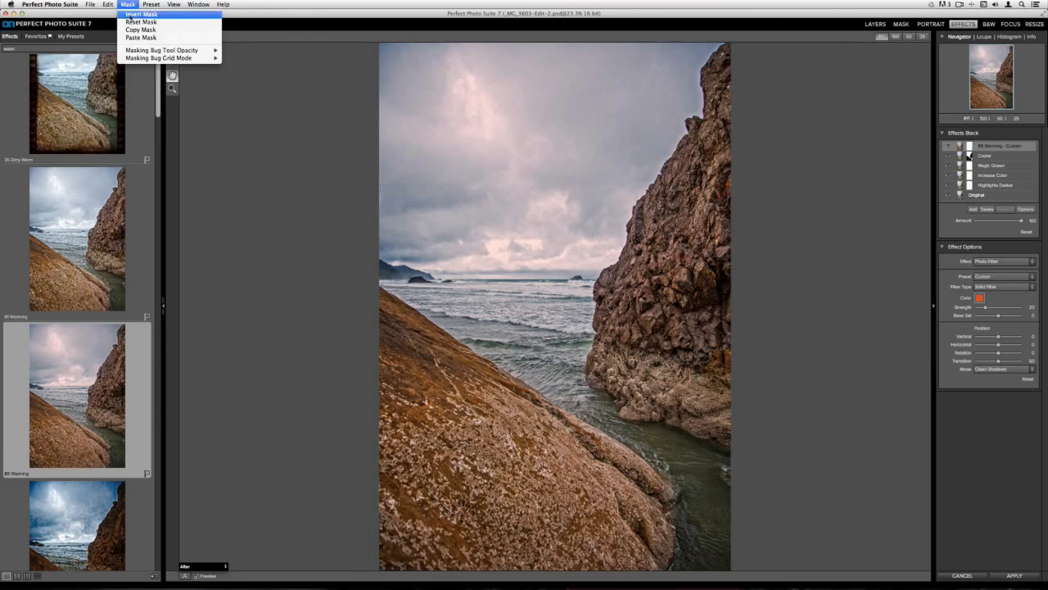
{"action": "left_click", "coordinate": [133, 37]}
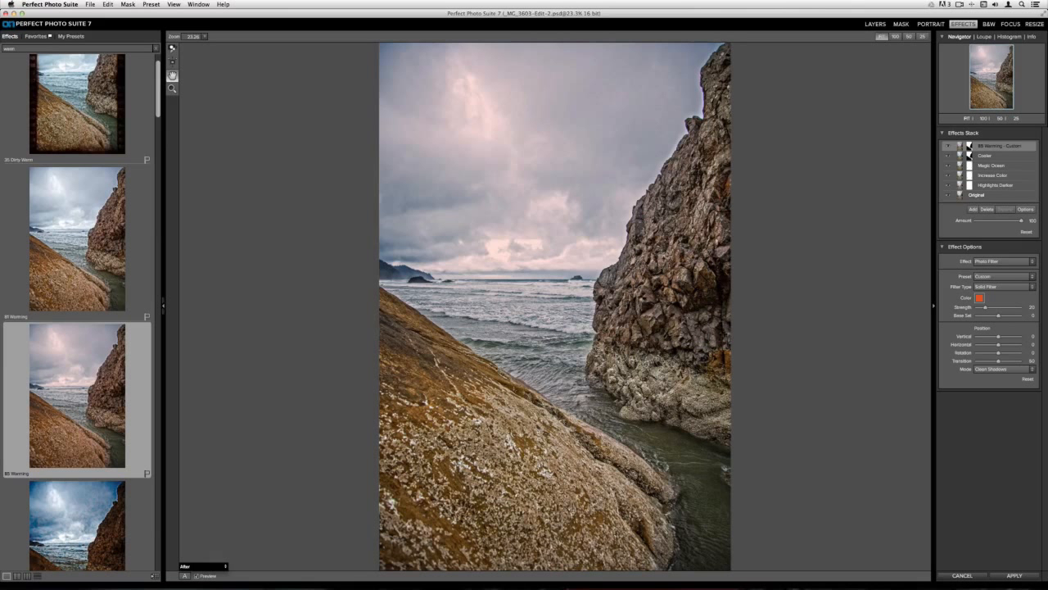
{"action": "key", "text": "super+Tab"}
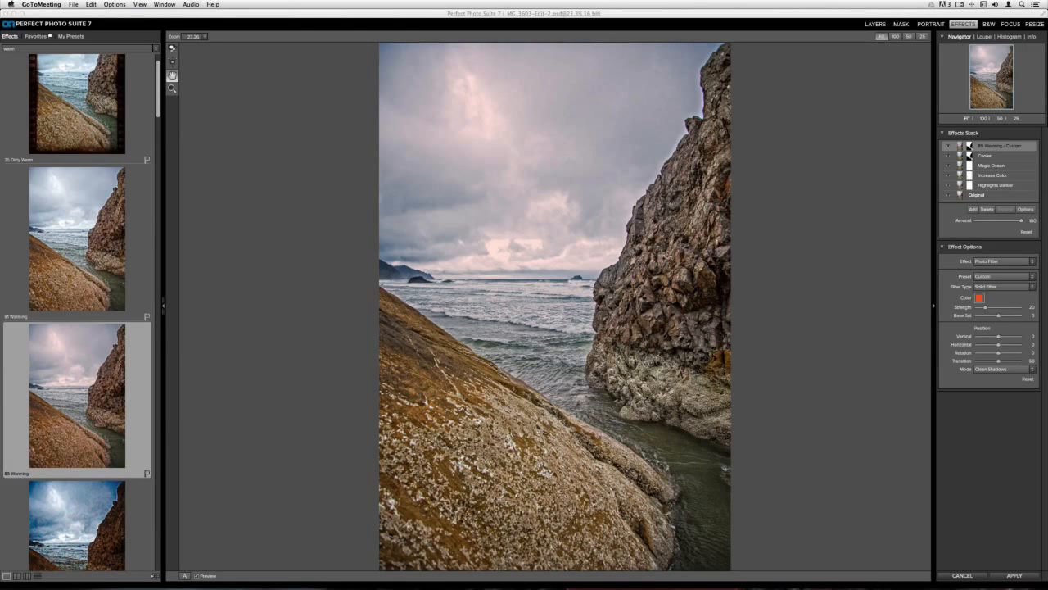
{"action": "left_click", "coordinate": [1030, 114]}
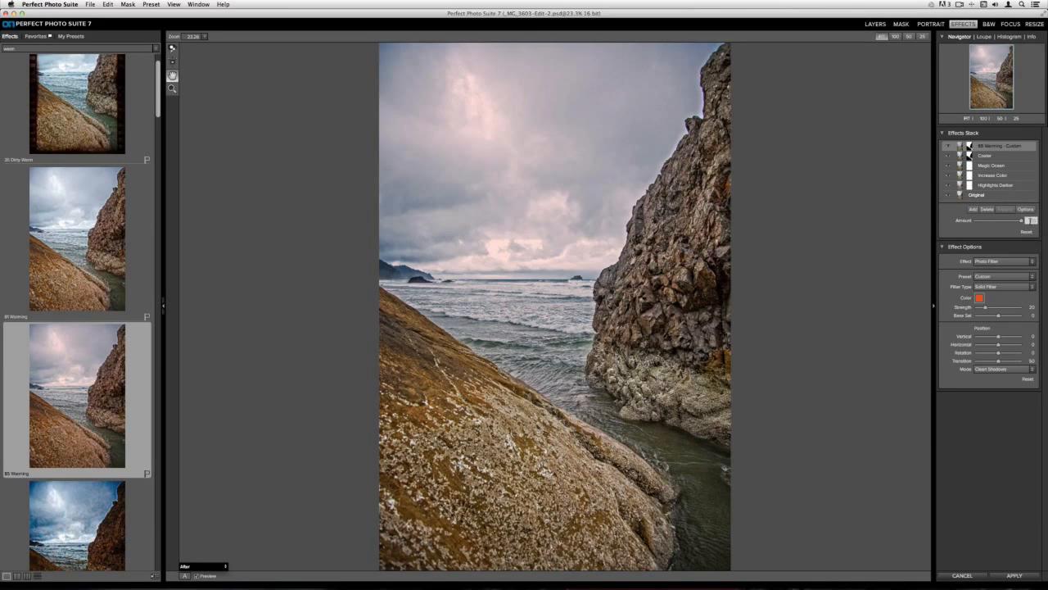
Step: Limit the 85 Warming layer's blending to Highlights with a fuzziness of 64
{"action": "left_click", "coordinate": [1024, 210]}
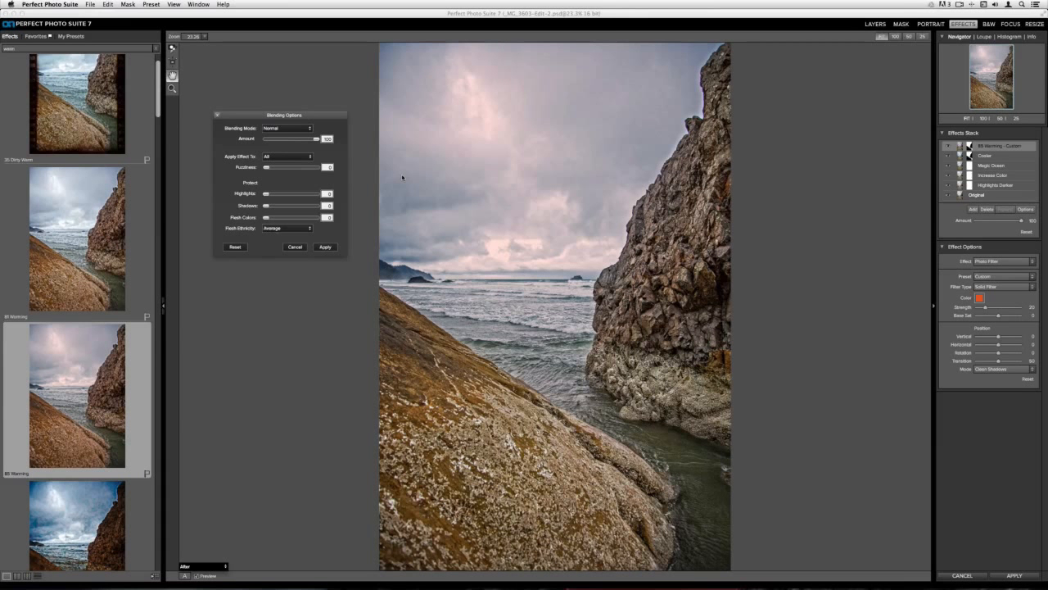
{"action": "left_click", "coordinate": [275, 156]}
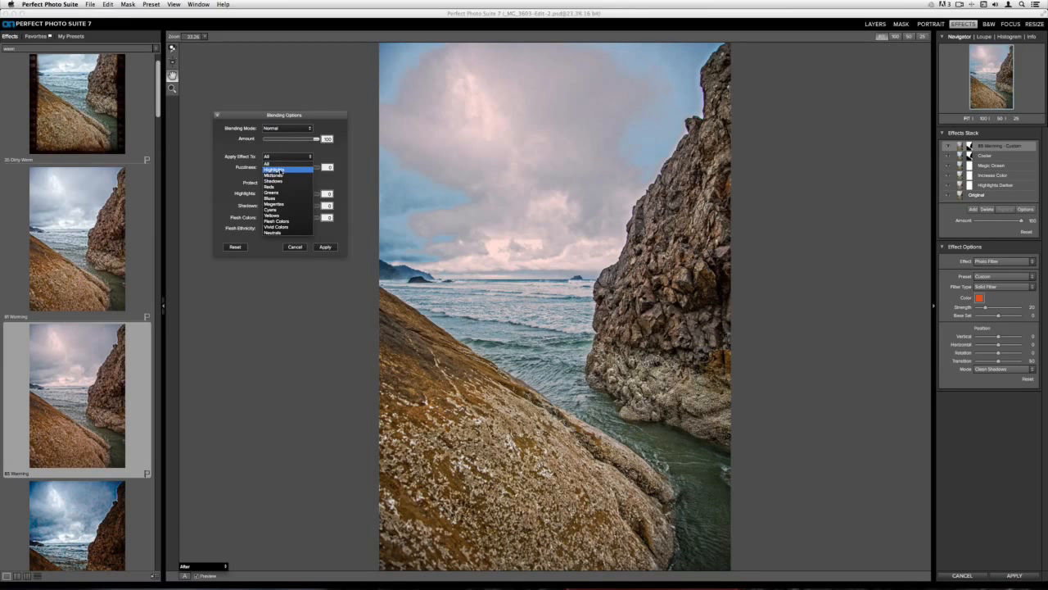
{"action": "left_click", "coordinate": [281, 170]}
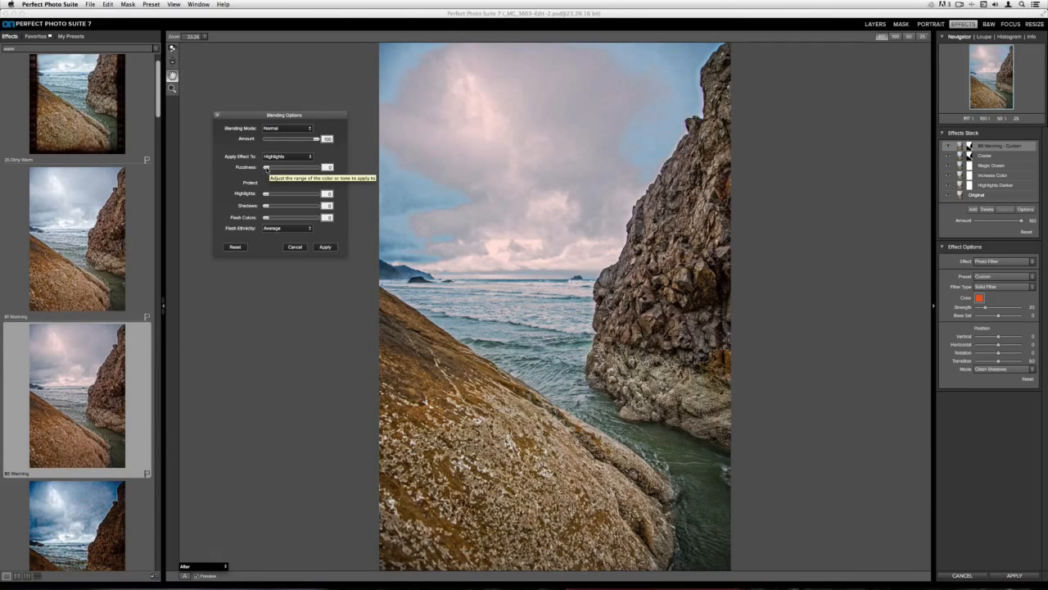
{"action": "left_click_drag", "start_coordinate": [267, 168], "coordinate": [284, 170]}
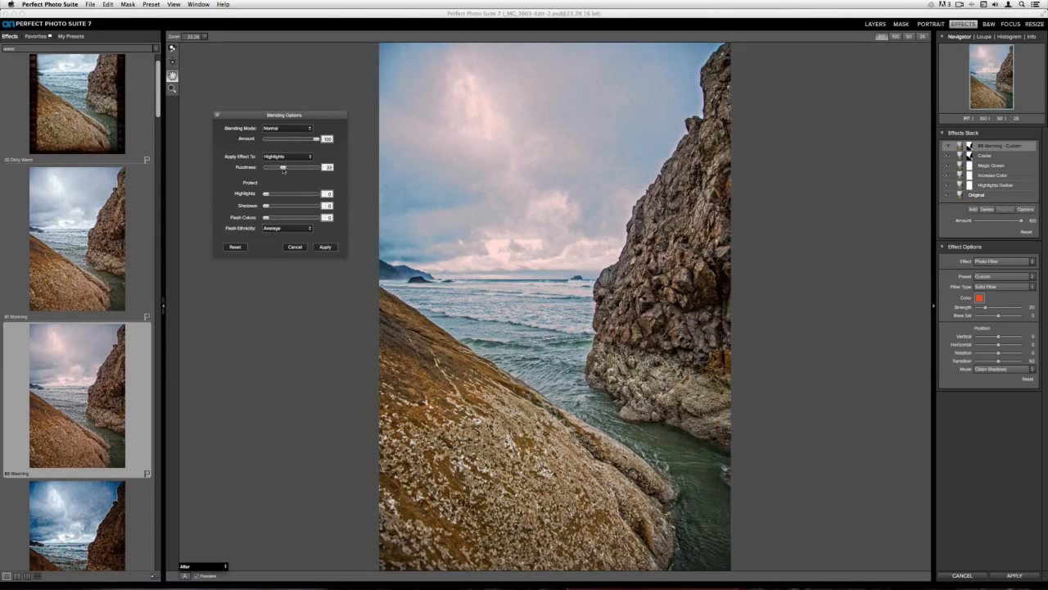
{"action": "left_click_drag", "start_coordinate": [285, 170], "coordinate": [302, 169]}
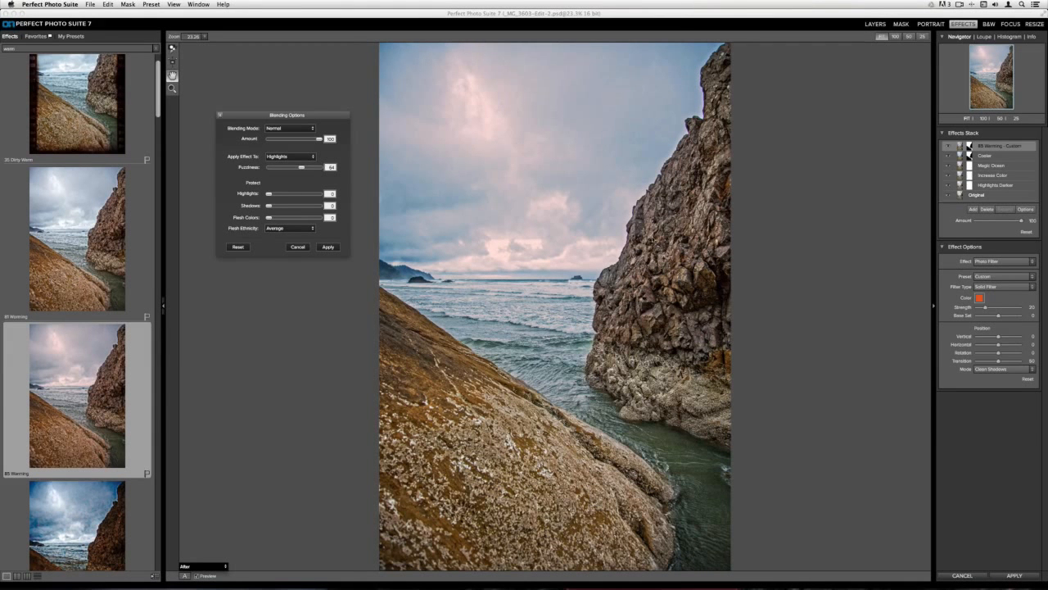
{"action": "left_click", "coordinate": [322, 247]}
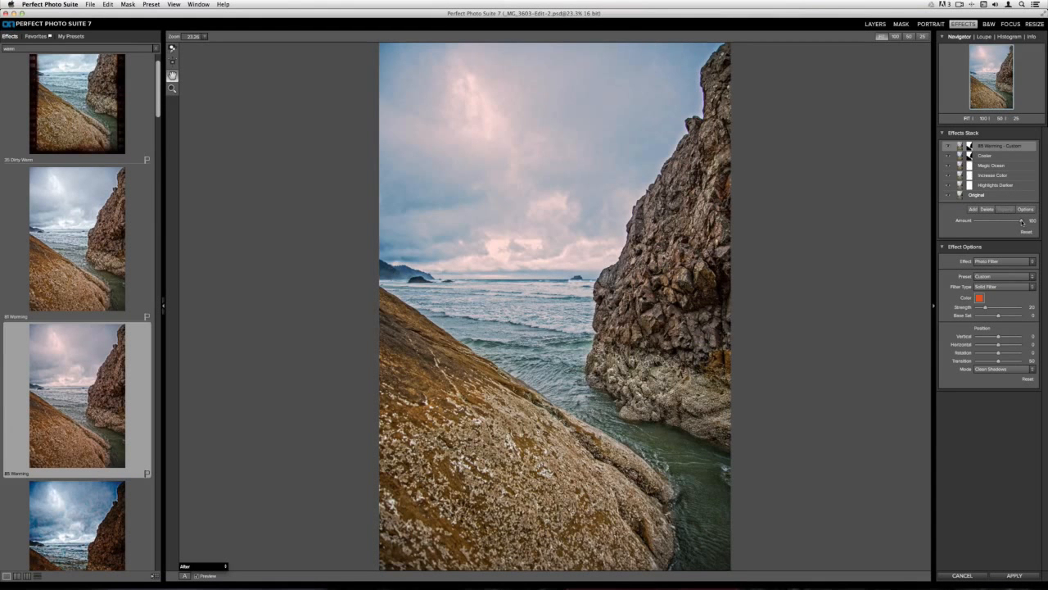
Step: Reduce the 85 Warming layer's amount to 71
{"action": "left_click_drag", "start_coordinate": [1022, 221], "coordinate": [999, 225]}
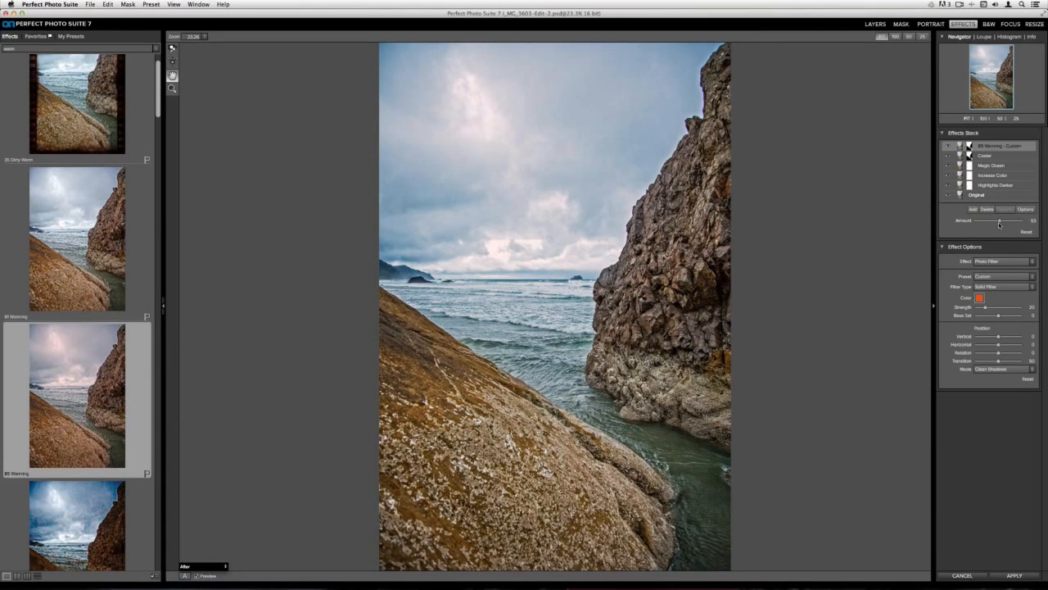
{"action": "left_click_drag", "start_coordinate": [999, 223], "coordinate": [1009, 224]}
Step: Save the effects stack as a personal ocean preset in the Landscape Presets category, leaving the creator blank
{"action": "left_click", "coordinate": [151, 4]}
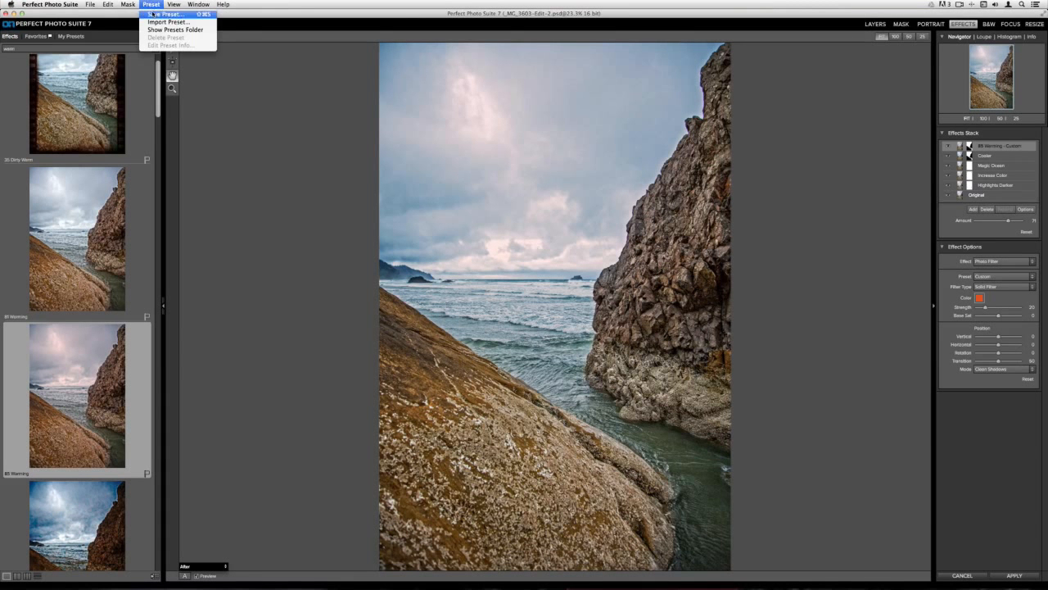
{"action": "left_click", "coordinate": [152, 14]}
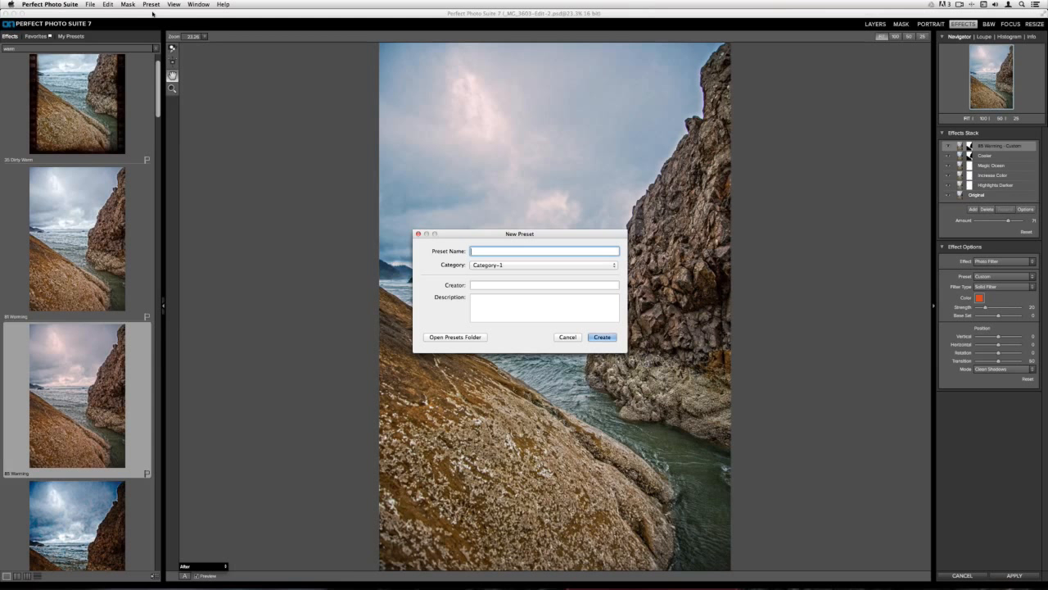
{"action": "type", "text": "Iiz's ocean preset"}
{"action": "left_click", "coordinate": [515, 267]}
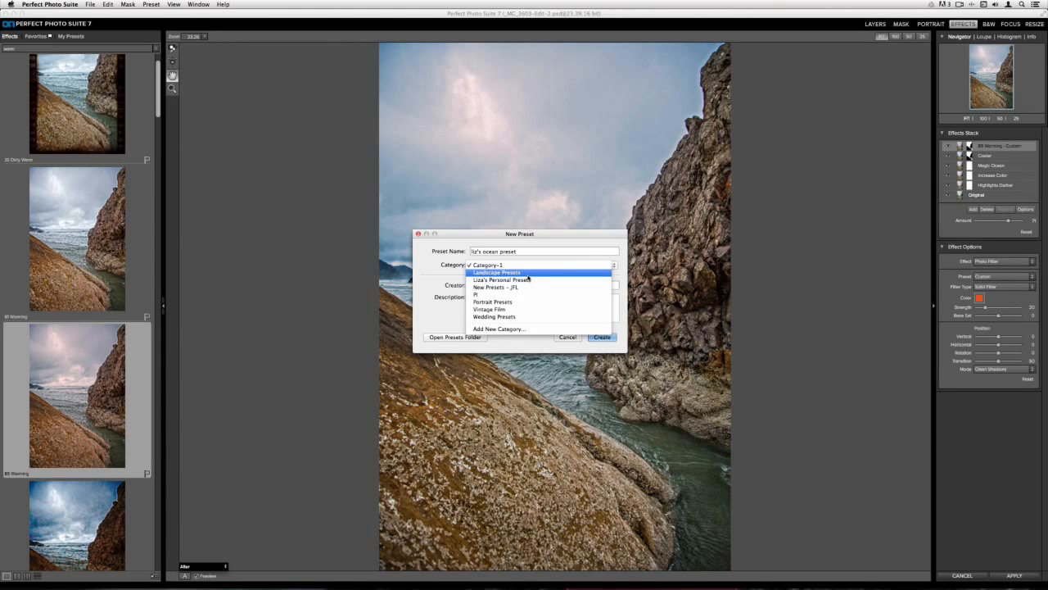
{"action": "left_click", "coordinate": [528, 277]}
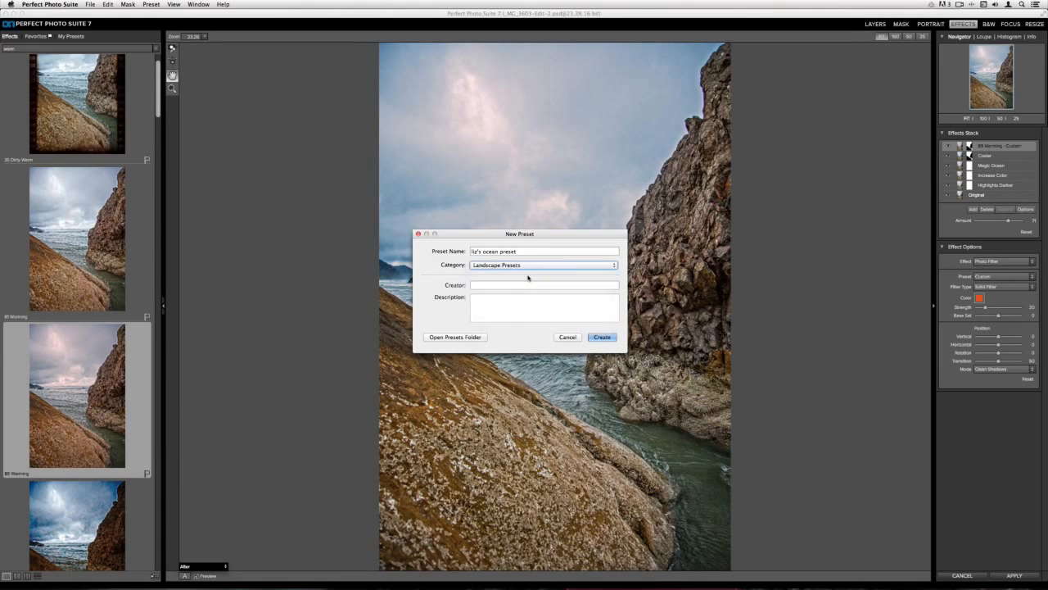
{"action": "left_click", "coordinate": [511, 284]}
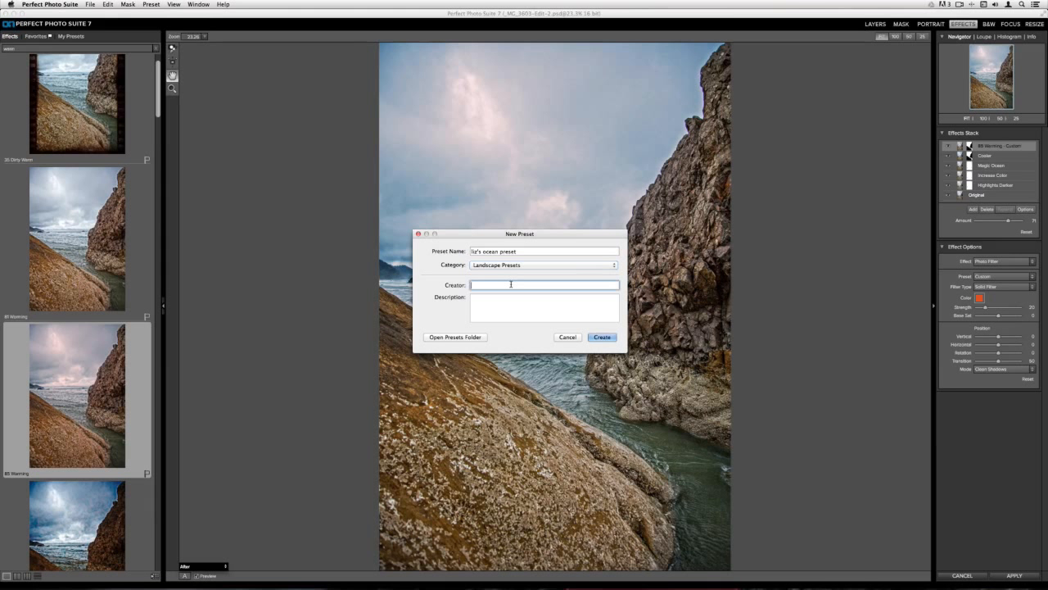
{"action": "left_click", "coordinate": [602, 337]}
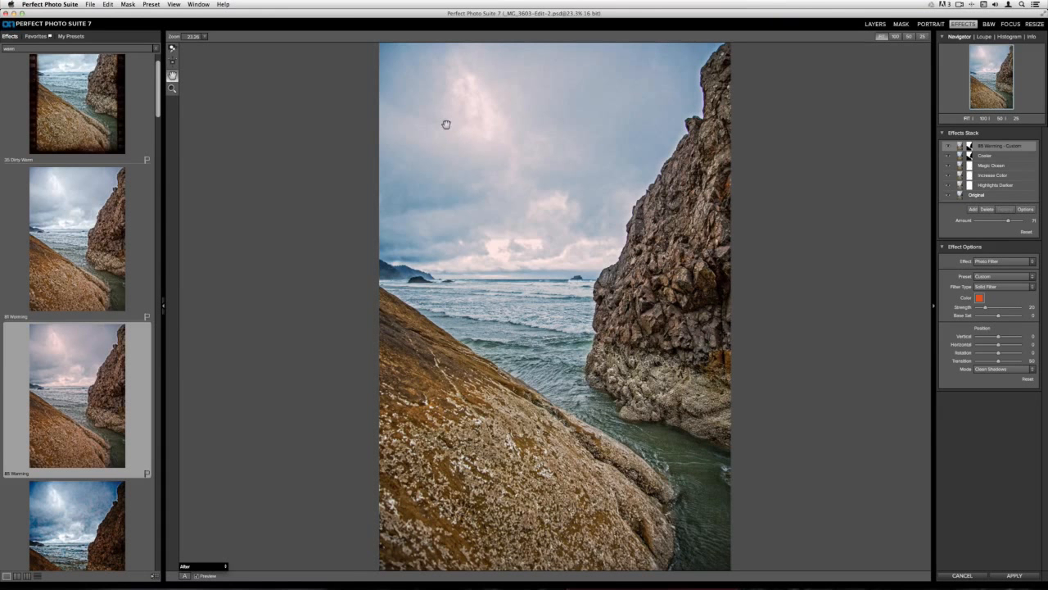
Step: Browse the saved presets in the Vintage Film, Portrait Presets and Landscape Presets categories, examining how each previews on the photo
{"action": "left_click", "coordinate": [71, 37]}
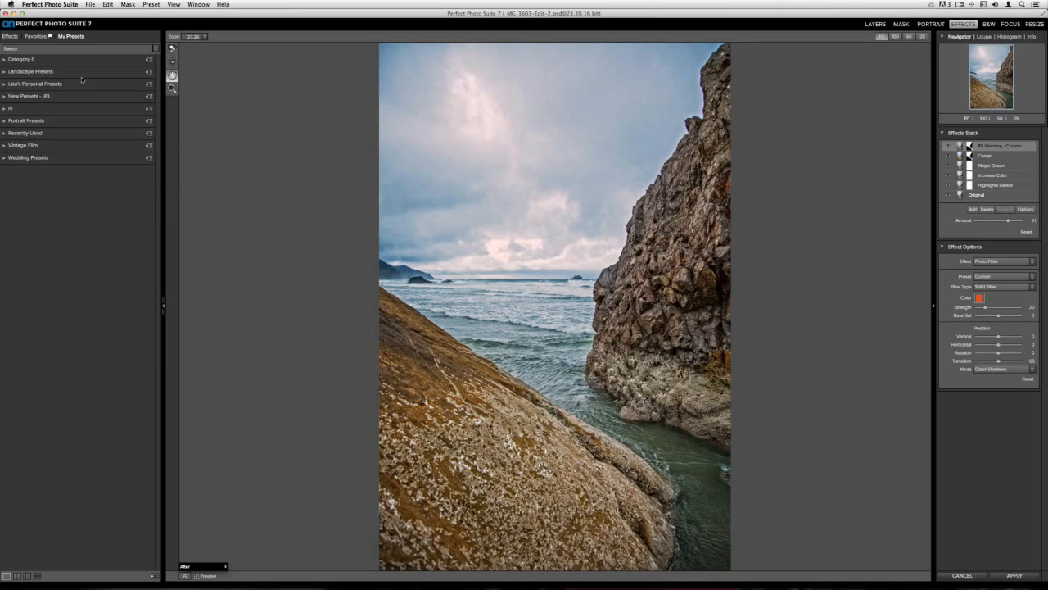
{"action": "left_click", "coordinate": [42, 147]}
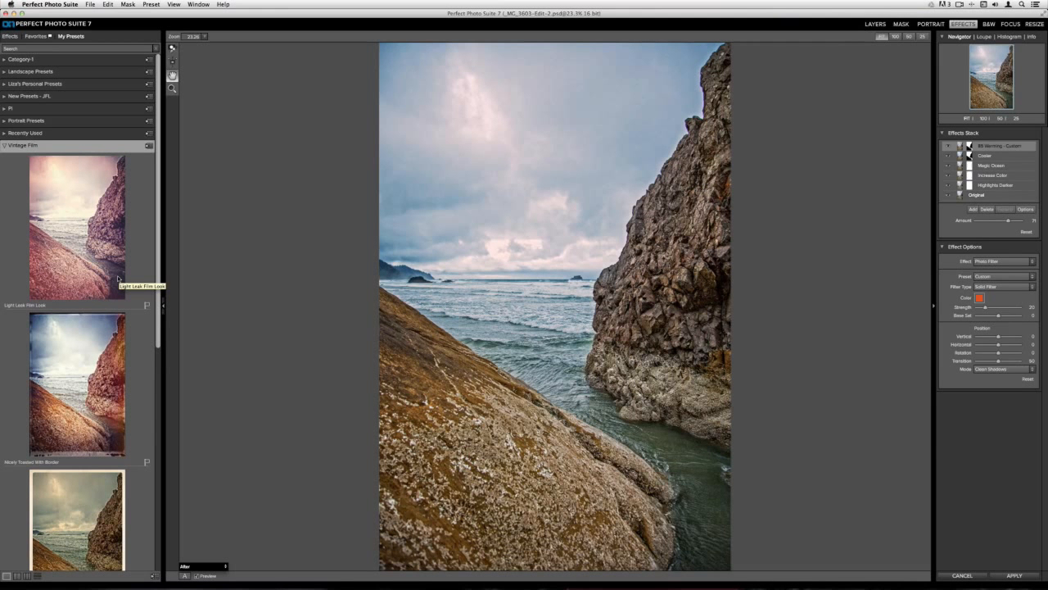
{"action": "left_click", "coordinate": [29, 121]}
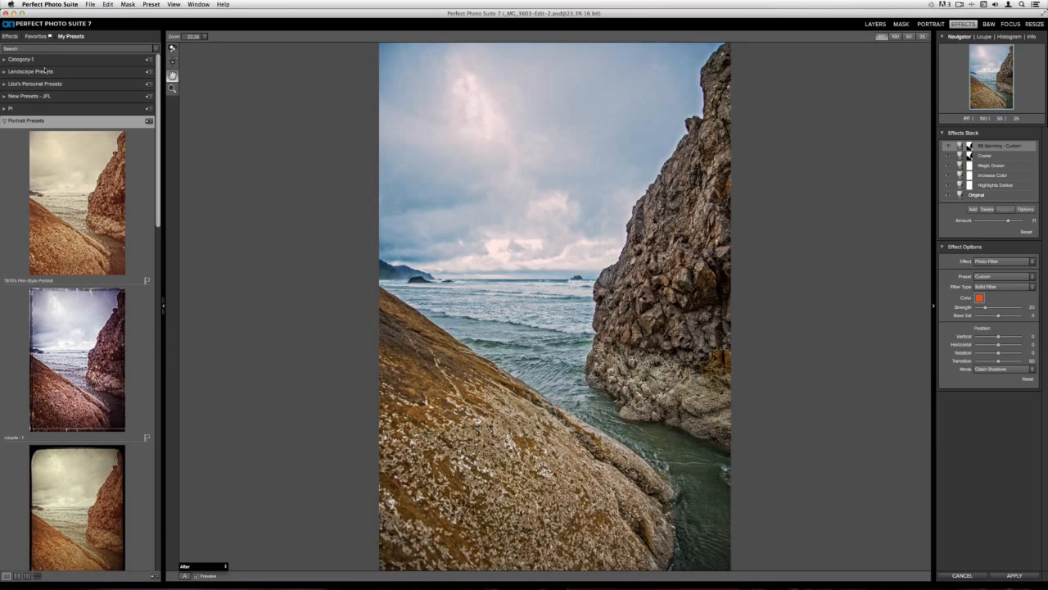
{"action": "left_click", "coordinate": [46, 72]}
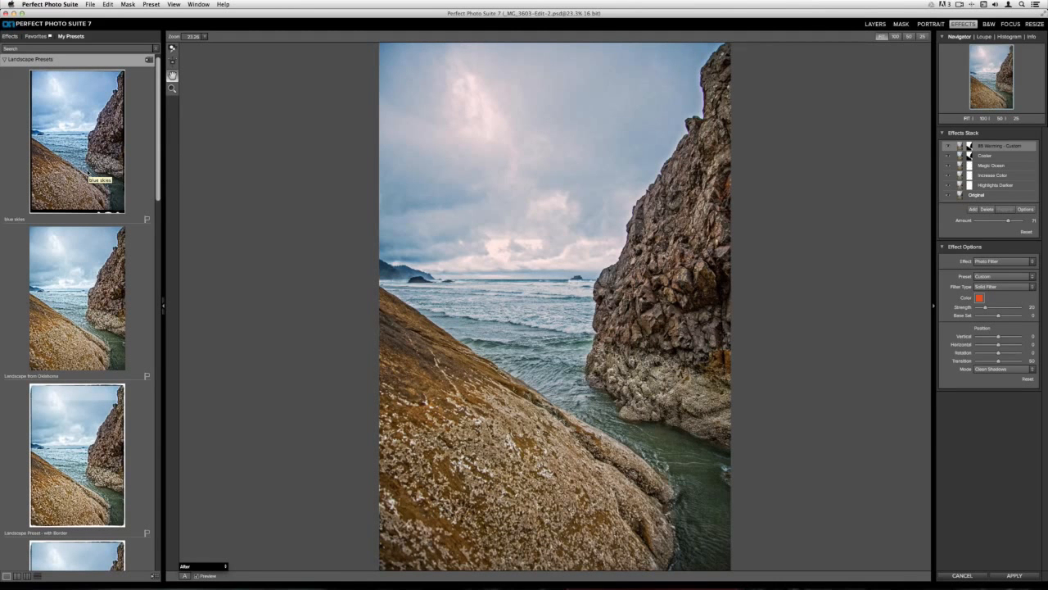
{"action": "scroll", "coordinate": [88, 173], "scroll_direction": "down", "scroll_amount": 5}
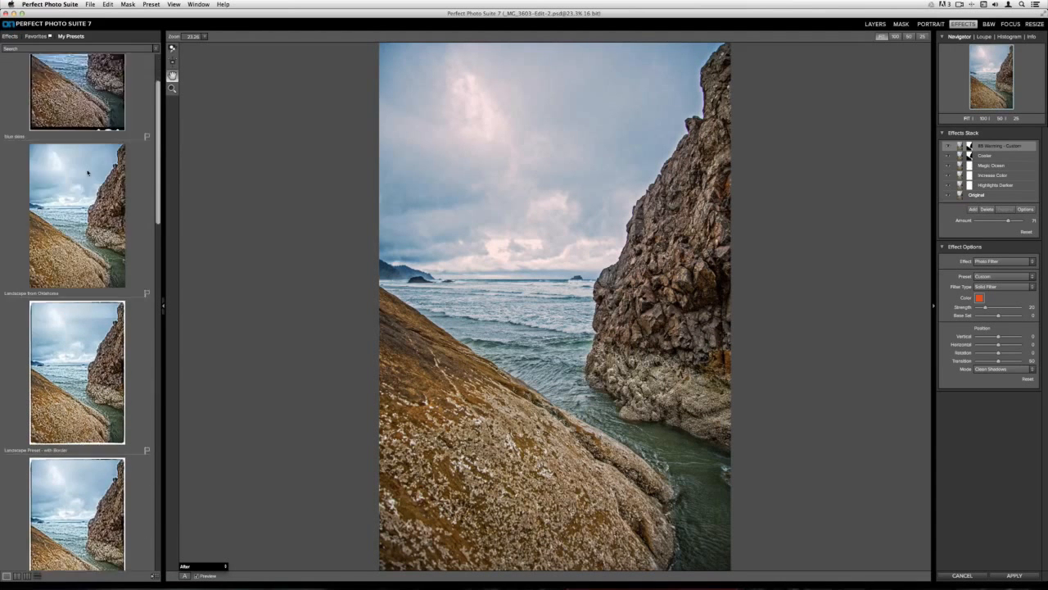
{"action": "scroll", "coordinate": [88, 173], "scroll_direction": "down", "scroll_amount": 2}
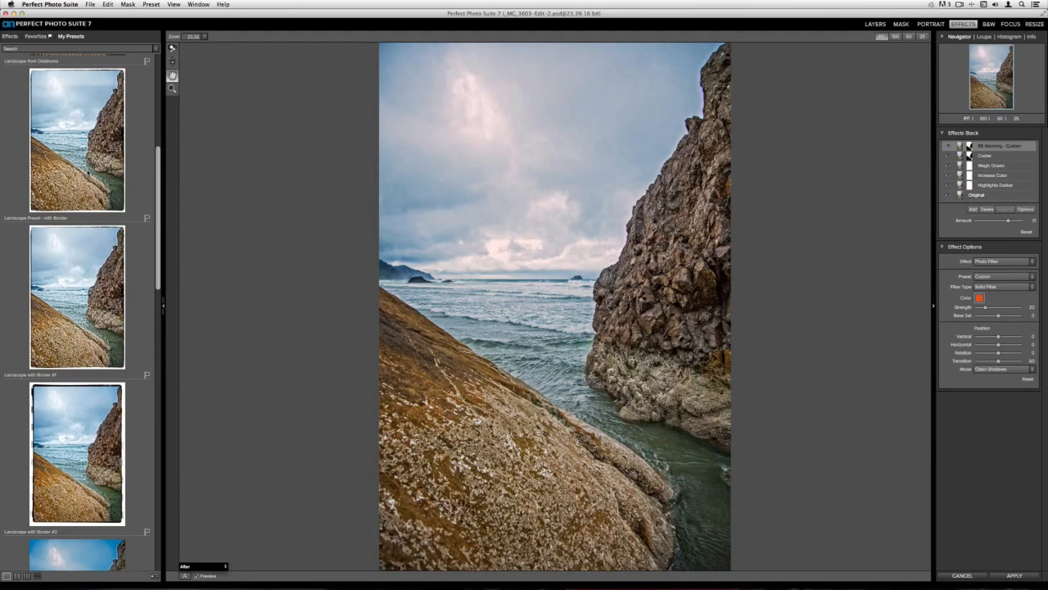
{"action": "scroll", "coordinate": [88, 172], "scroll_direction": "down", "scroll_amount": 6}
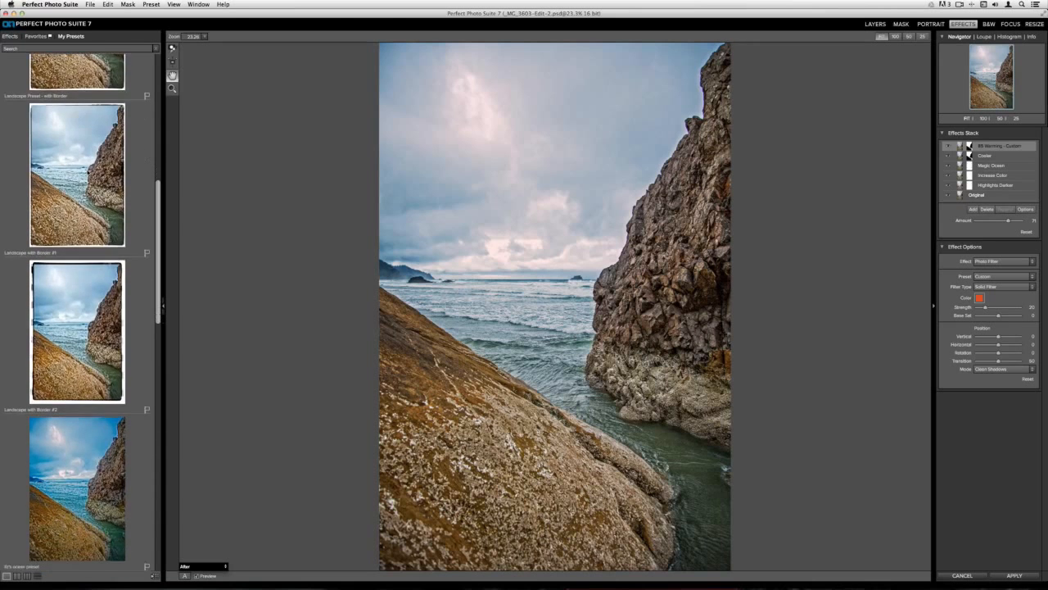
{"action": "scroll", "coordinate": [87, 172], "scroll_direction": "down", "scroll_amount": 4}
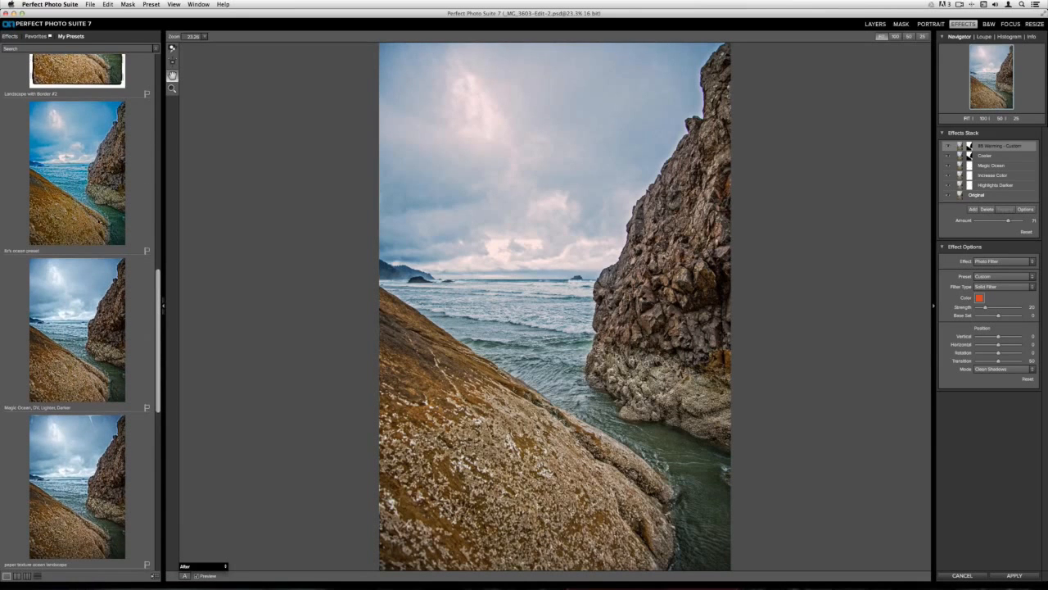
{"action": "scroll", "coordinate": [99, 337], "scroll_direction": "down", "scroll_amount": 2}
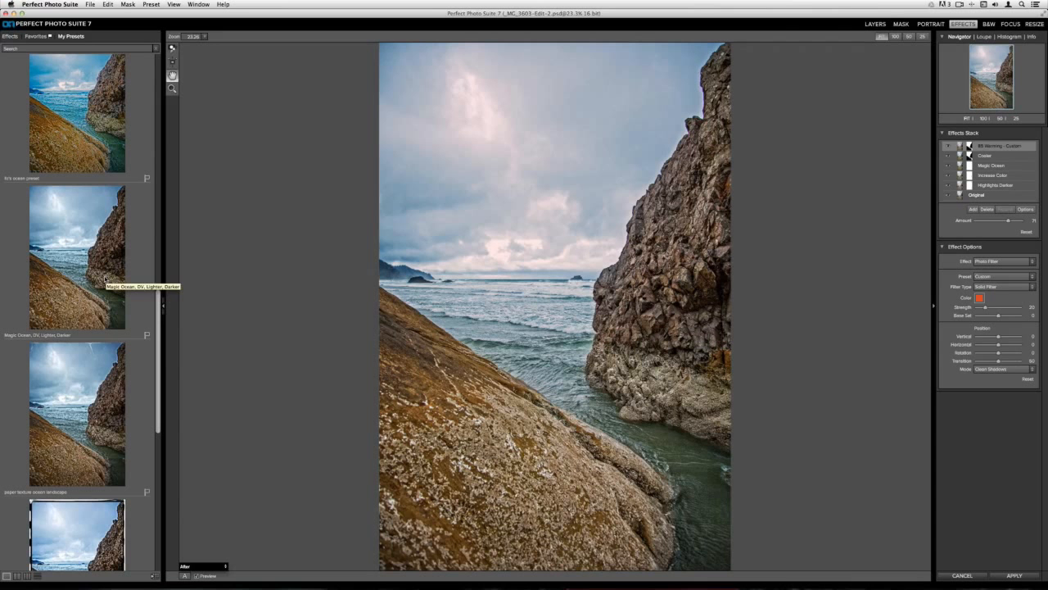
{"action": "scroll", "coordinate": [103, 270], "scroll_direction": "down", "scroll_amount": 10}
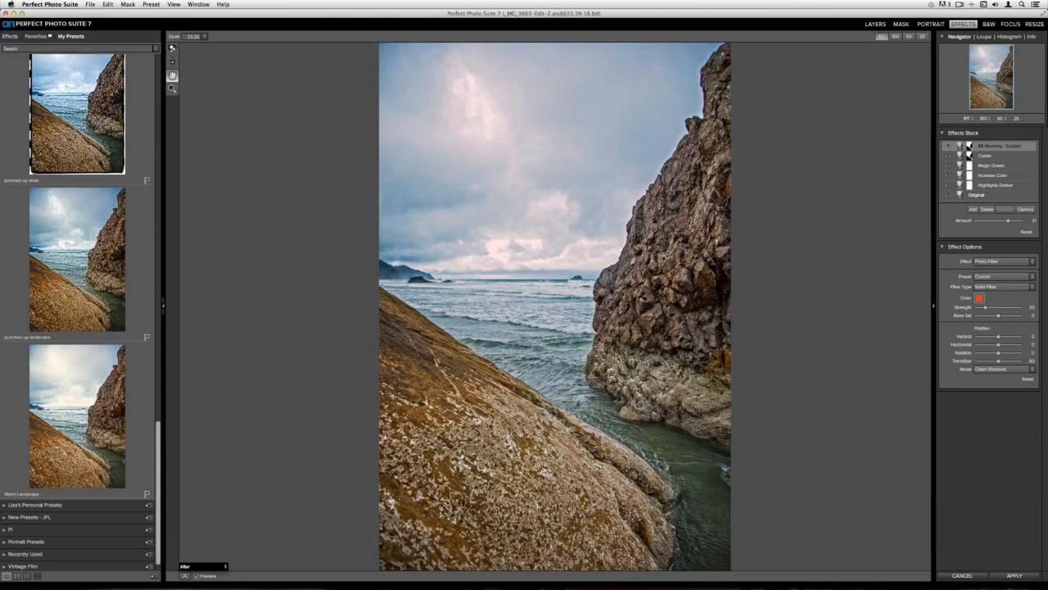
Step: Apply the effects stack to the photo and return to Lightroom
{"action": "left_click", "coordinate": [1020, 575]}
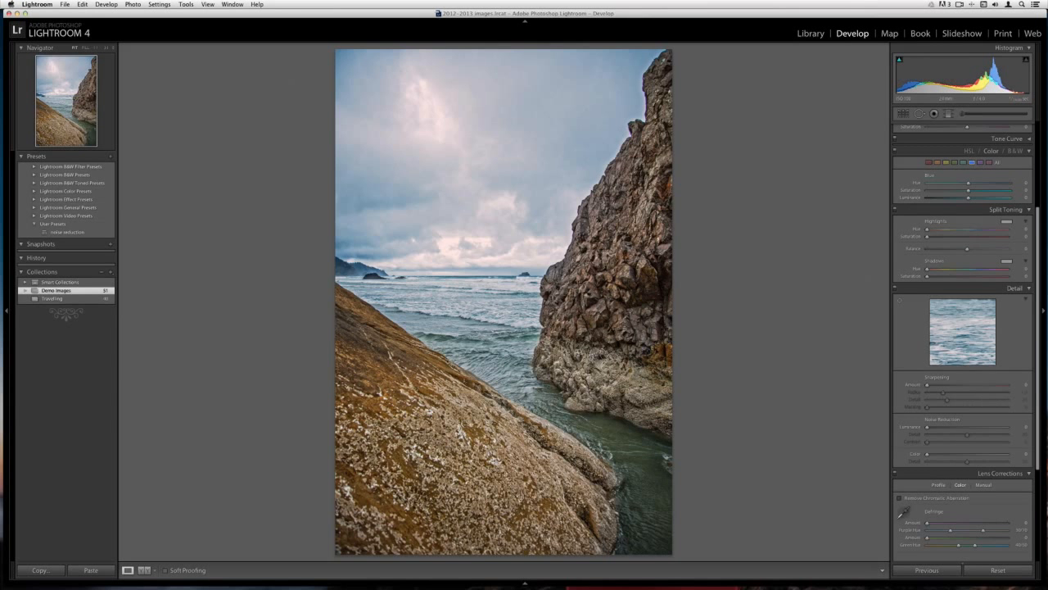
{"action": "key", "text": "super+Tab"}
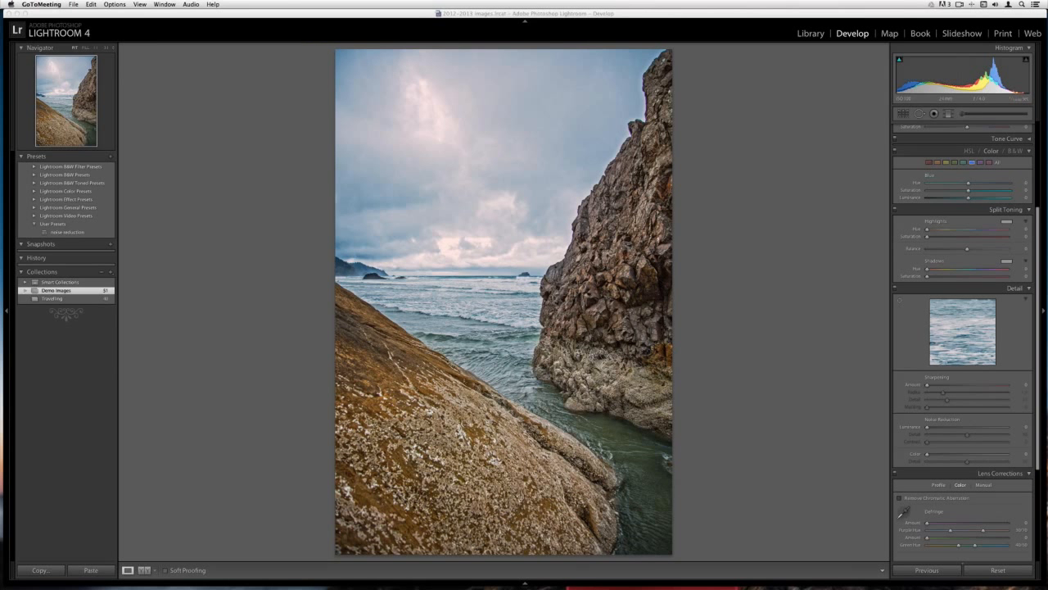
{"action": "left_click", "coordinate": [737, 18]}
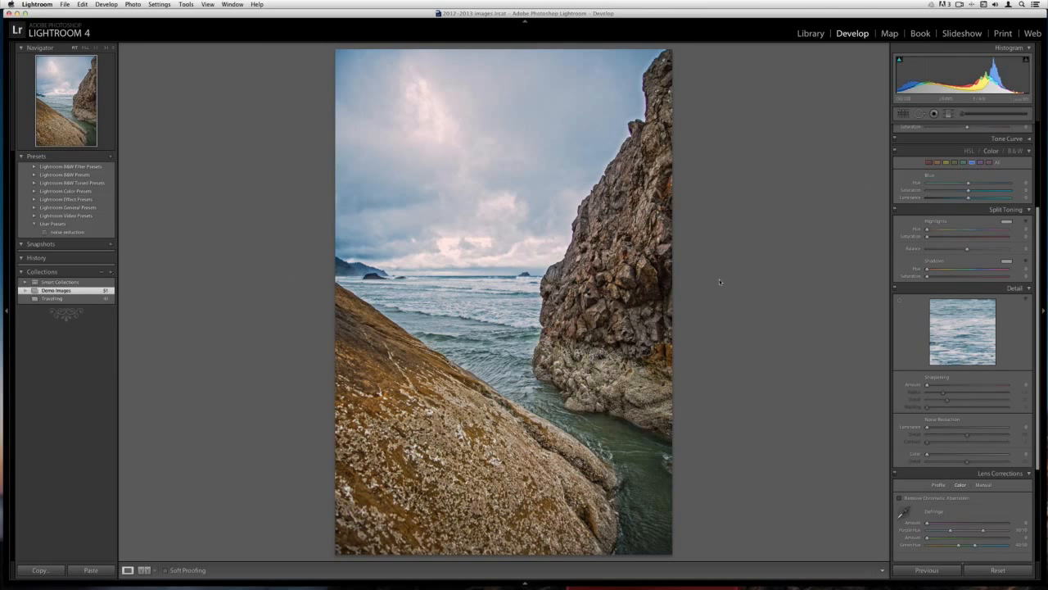
Step: Show the Library's photo grid and open the newly edited coastal photo in the large single-image view
{"action": "left_click", "coordinate": [808, 33]}
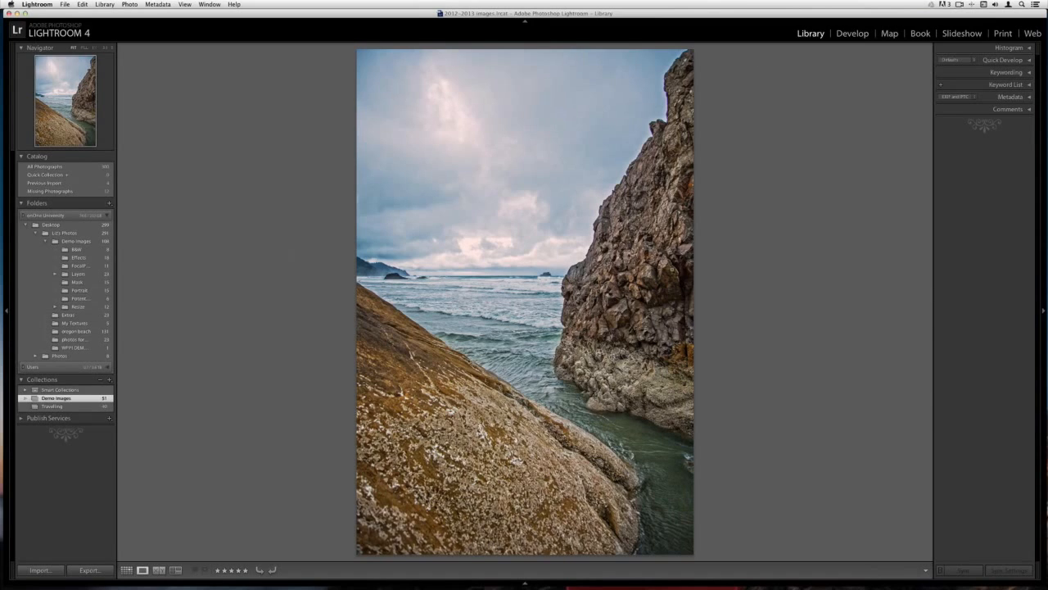
{"action": "key", "text": "g"}
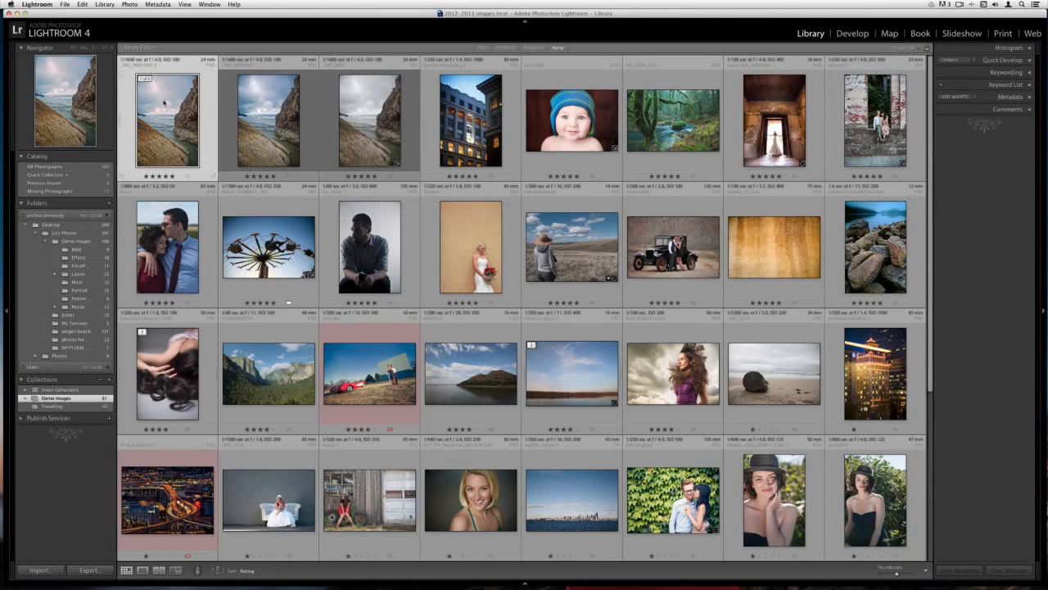
{"action": "double_click", "coordinate": [160, 101]}
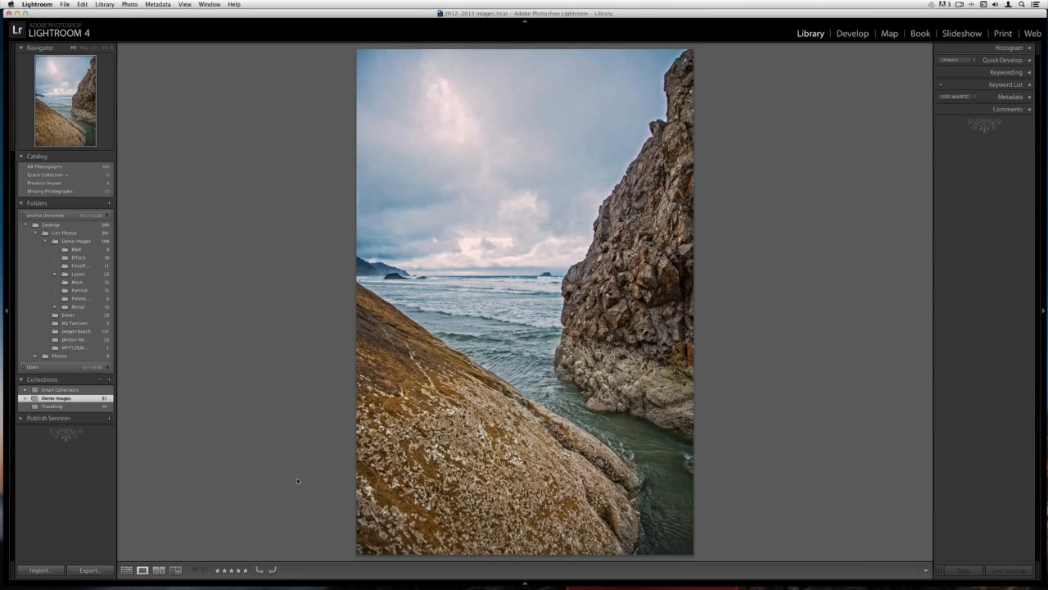
Step: Reveal the filmstrip, compare the edited coastal versions with the original raw photo, and return to the grid
{"action": "mouse_move", "coordinate": [540, 573]}
{"action": "left_click", "coordinate": [525, 583]}
{"action": "left_click", "coordinate": [55, 558]}
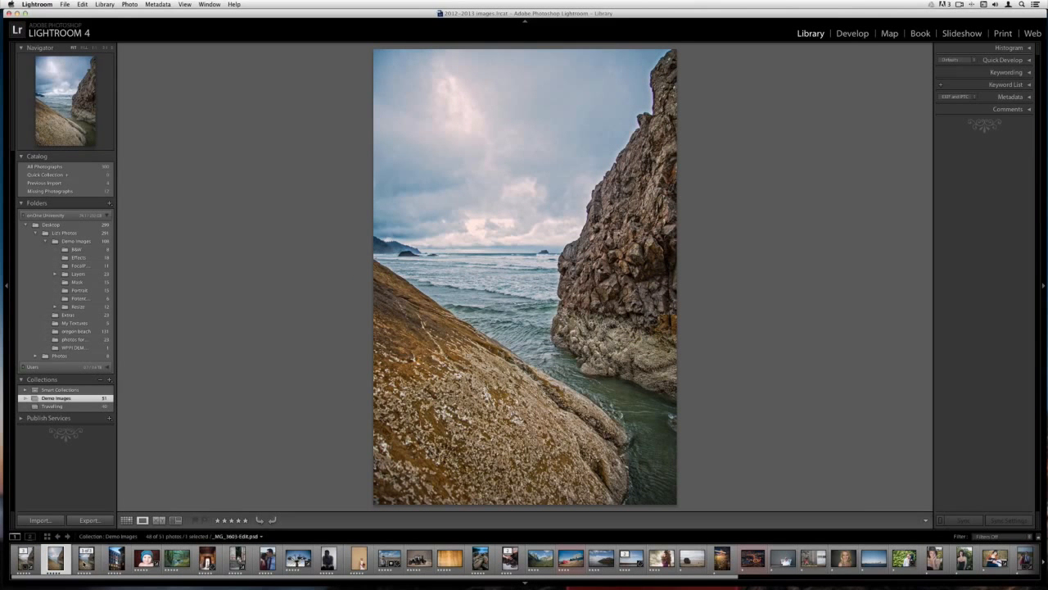
{"action": "left_click", "coordinate": [86, 558]}
{"action": "left_click", "coordinate": [25, 557]}
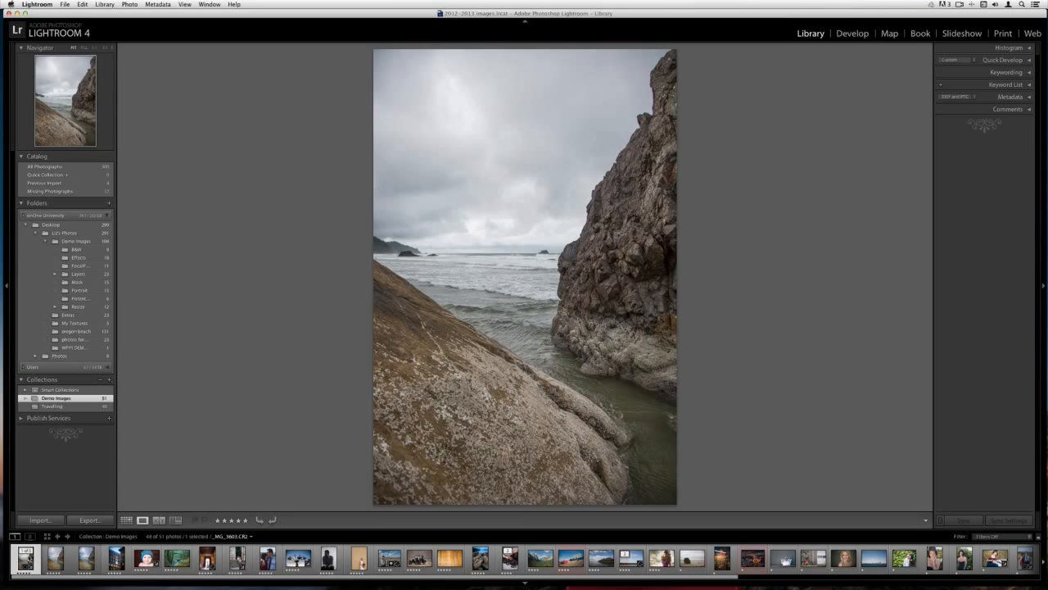
{"action": "left_click", "coordinate": [86, 558]}
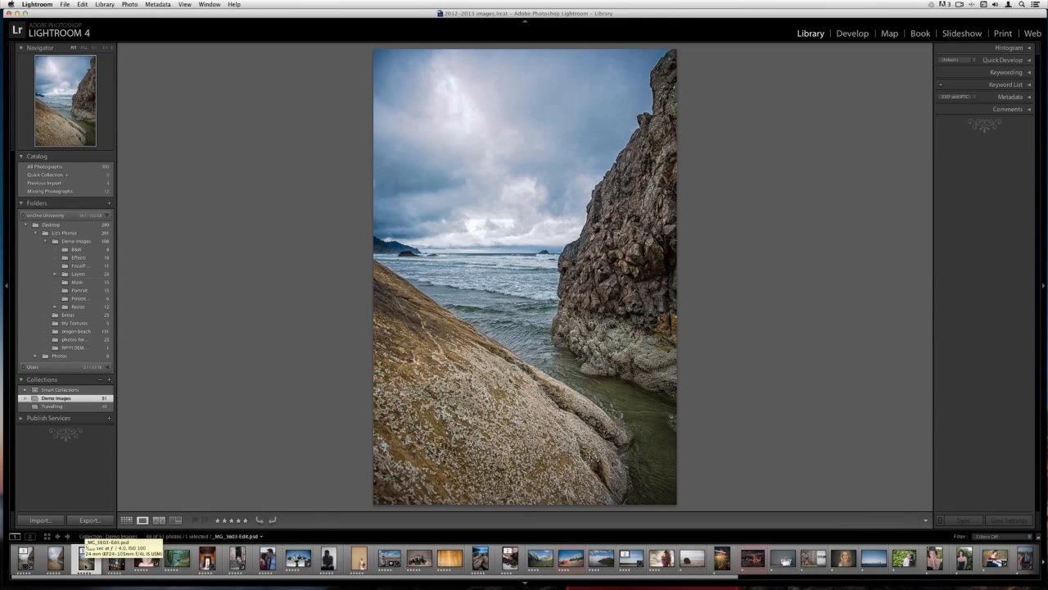
{"action": "key", "text": "g"}
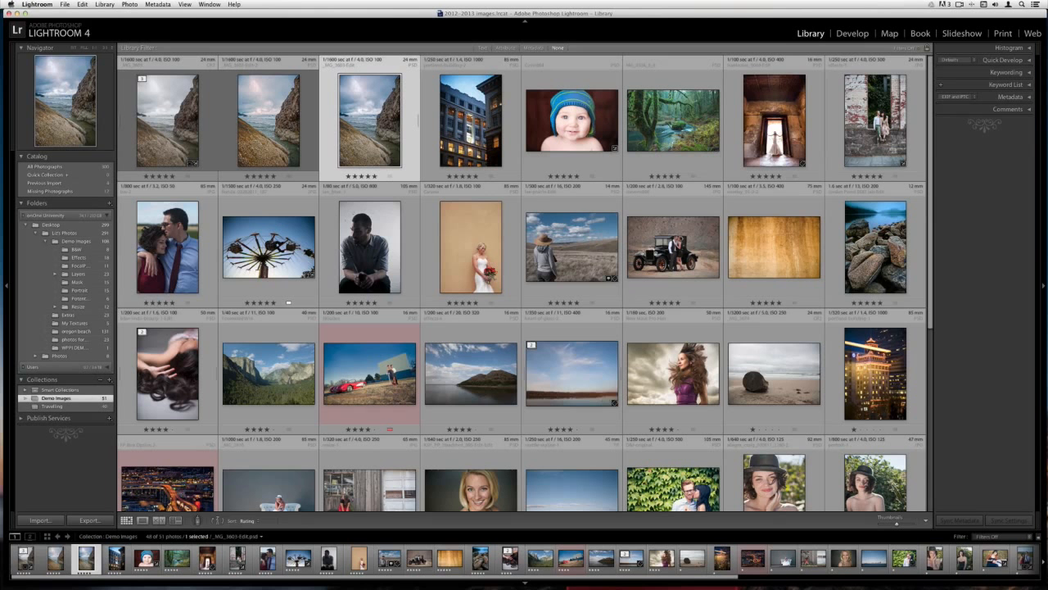
{"action": "key", "text": "super+Tab"}
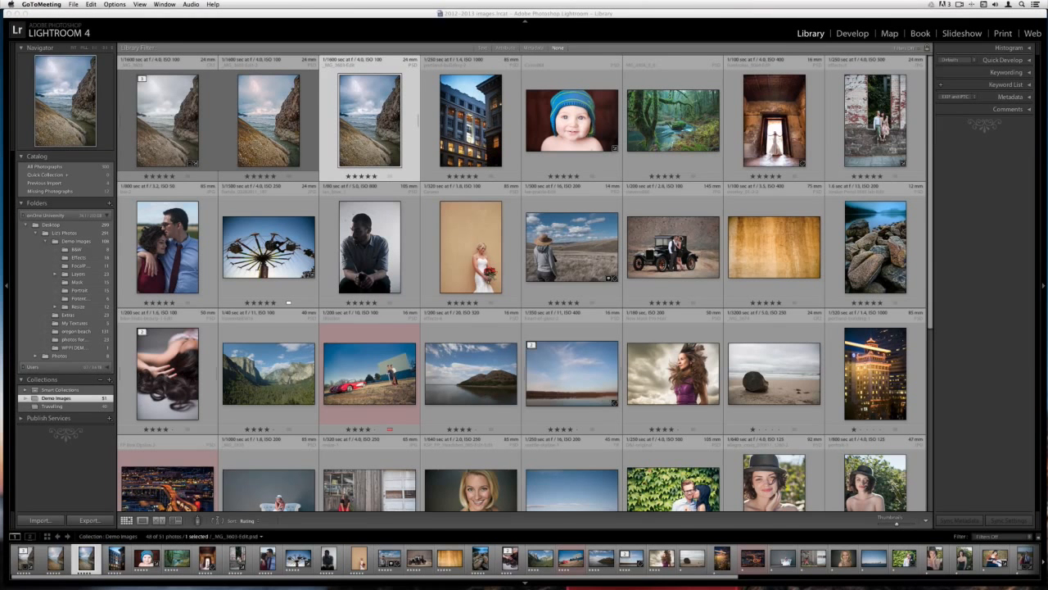
{"action": "key", "text": "super+Tab"}
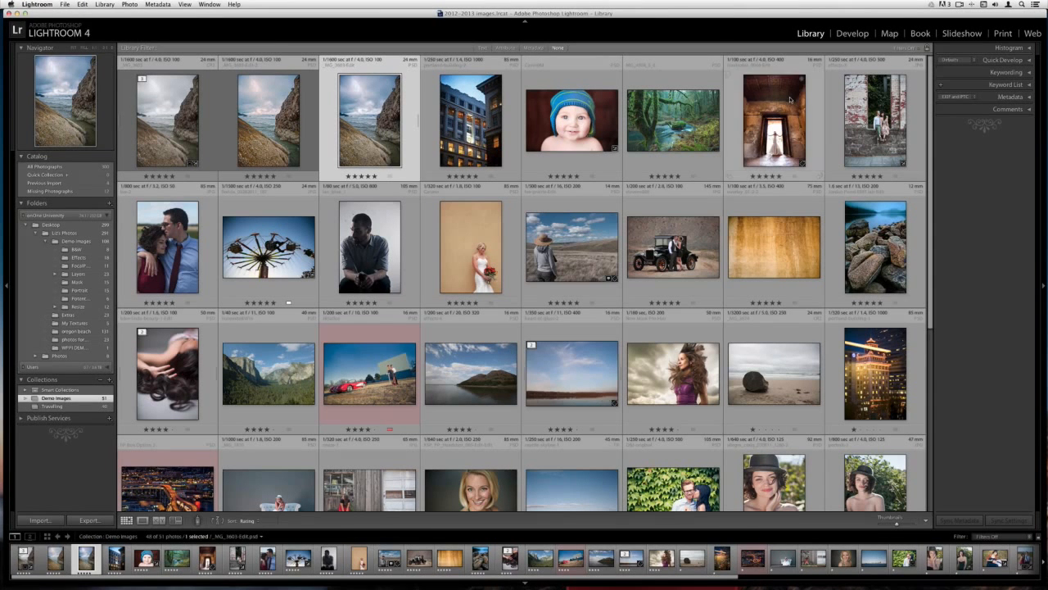
Step: Collapse the stack of coastal versions and view the photo of the woman in white on the rocky shore enlarged
{"action": "left_click_drag", "start_coordinate": [354, 112], "coordinate": [149, 84]}
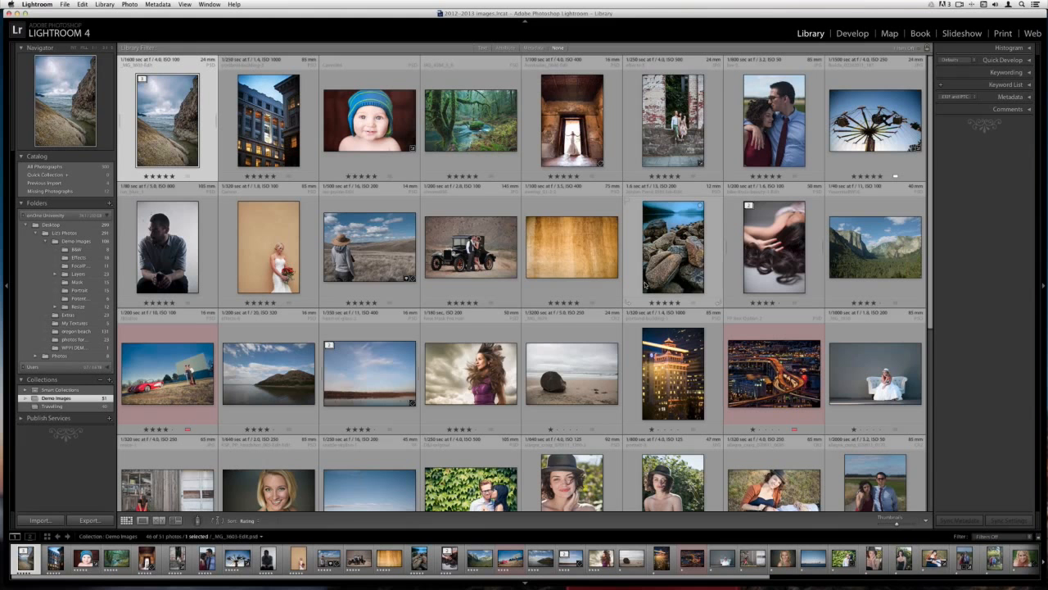
{"action": "scroll", "coordinate": [645, 285], "scroll_direction": "down", "scroll_amount": 1}
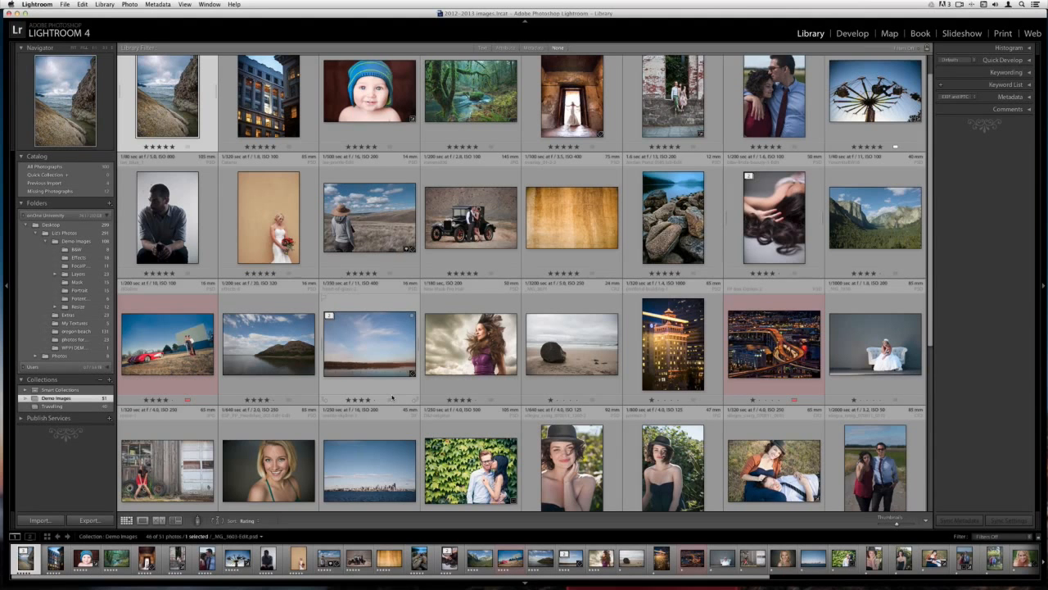
{"action": "scroll", "coordinate": [803, 370], "scroll_direction": "down", "scroll_amount": 6}
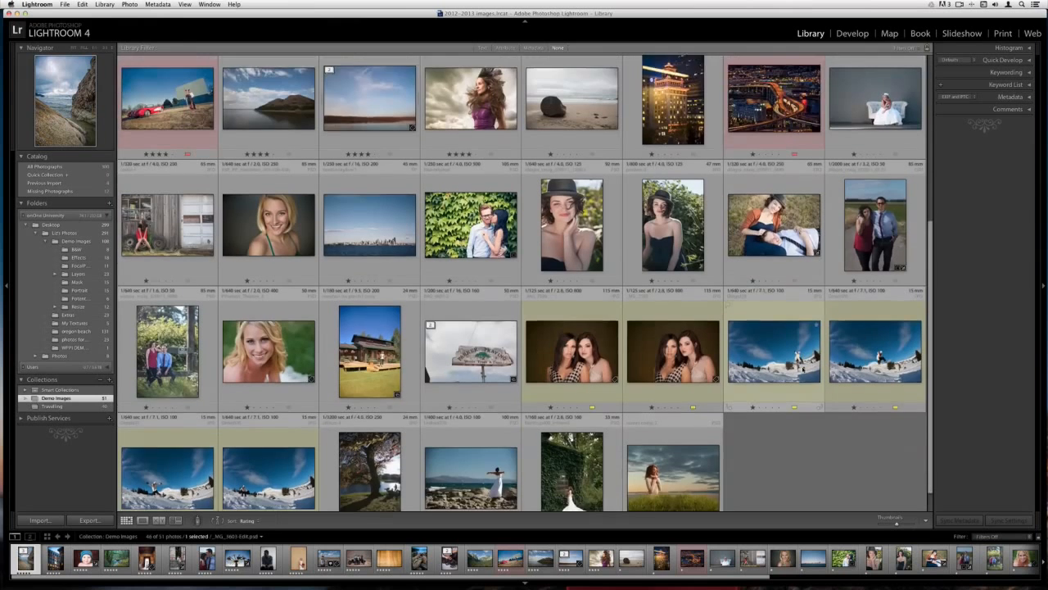
{"action": "scroll", "coordinate": [804, 371], "scroll_direction": "down", "scroll_amount": 2}
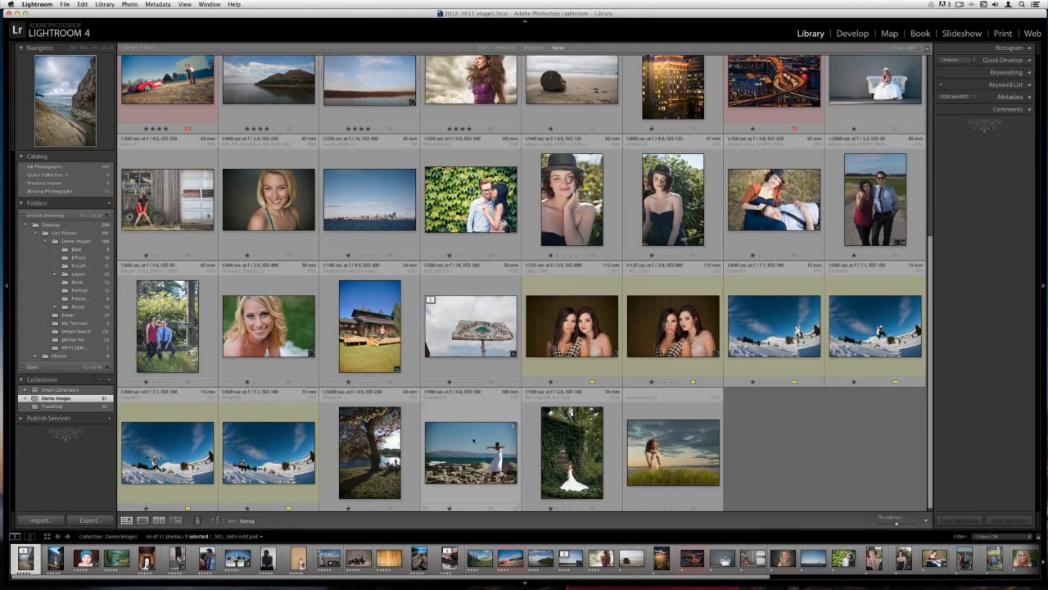
{"action": "double_click", "coordinate": [449, 439]}
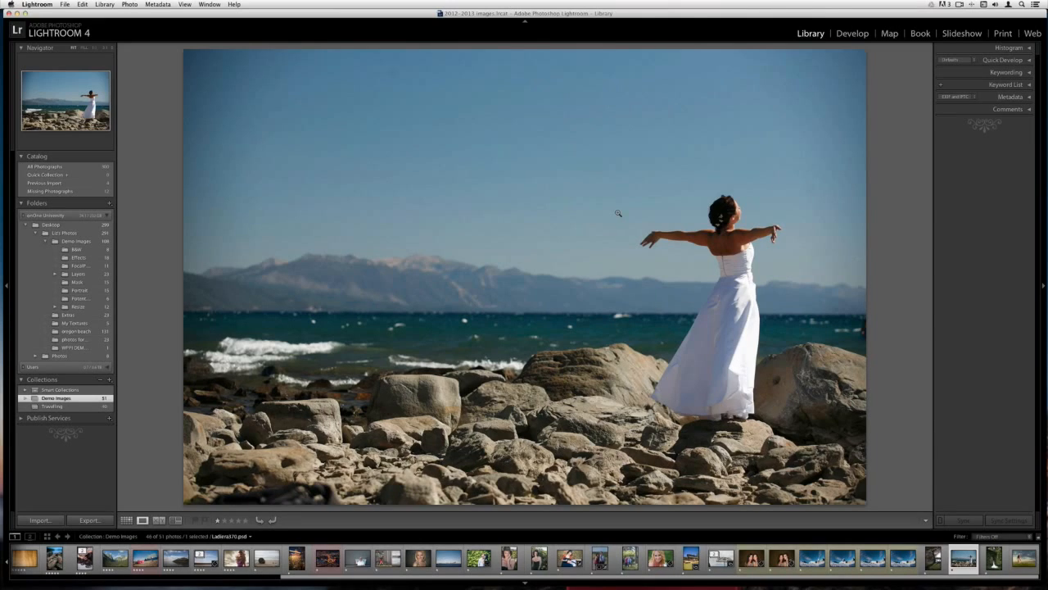
{"action": "key", "text": "Right"}
{"action": "key", "text": "g"}
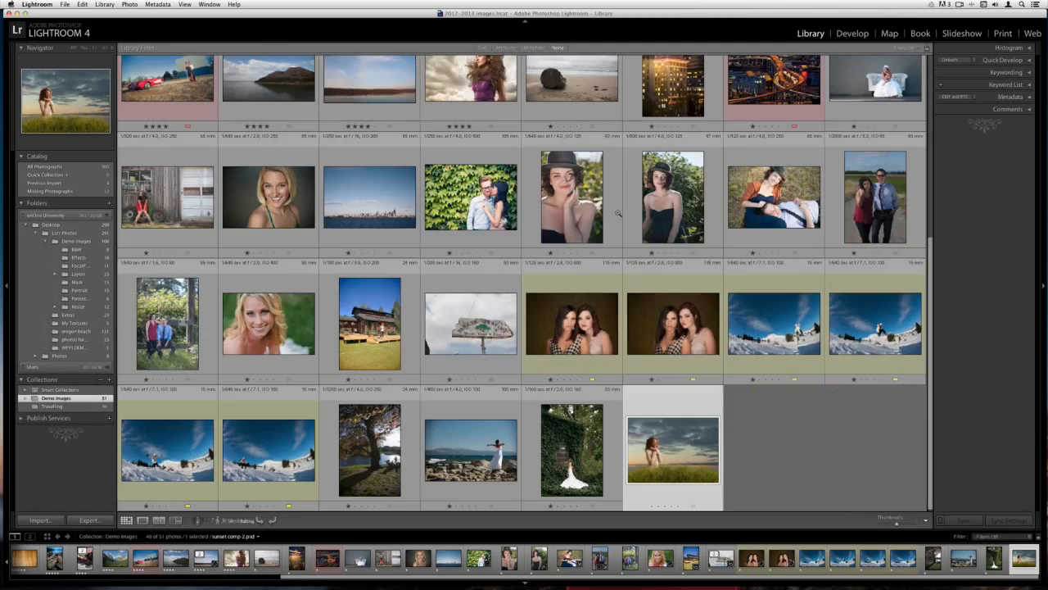
{"action": "double_click", "coordinate": [475, 455]}
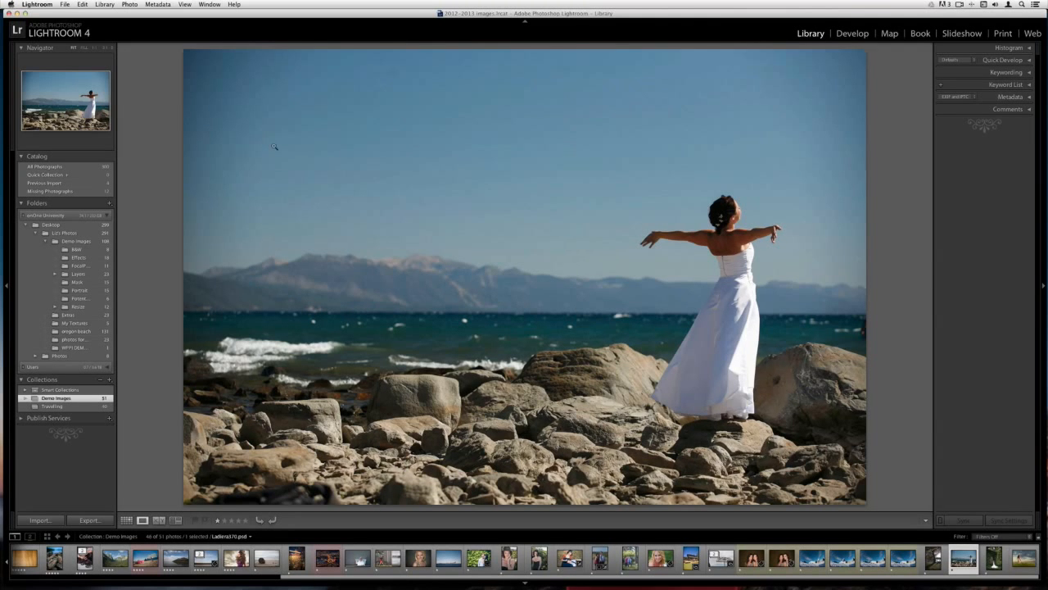
{"action": "key", "text": "g"}
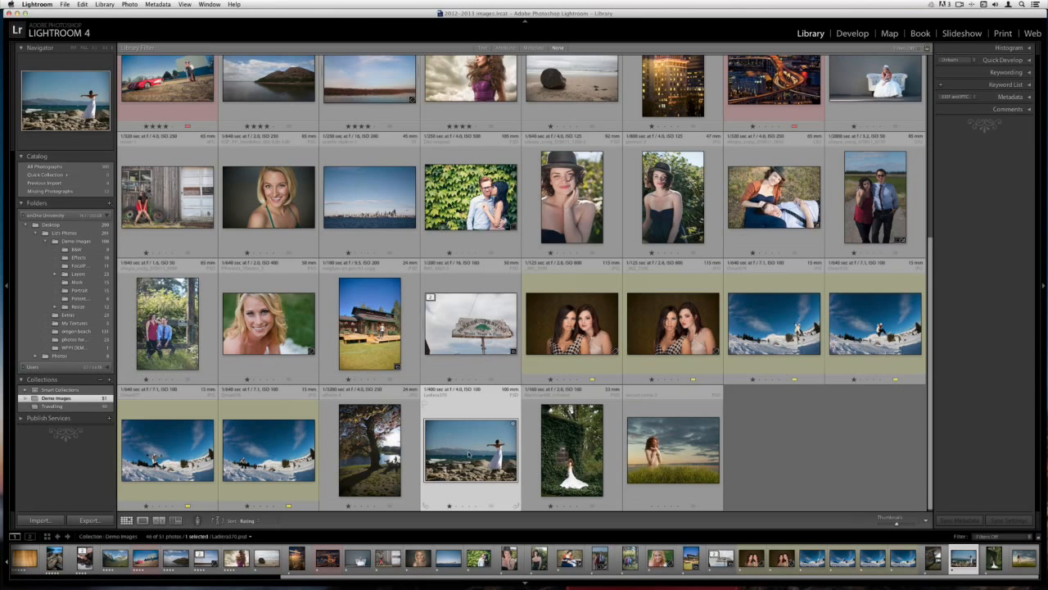
Step: View the heart-of-glass-2 photo of the lake and sky enlarged, and return to the grid
{"action": "scroll", "coordinate": [522, 283], "scroll_direction": "up", "scroll_amount": 5}
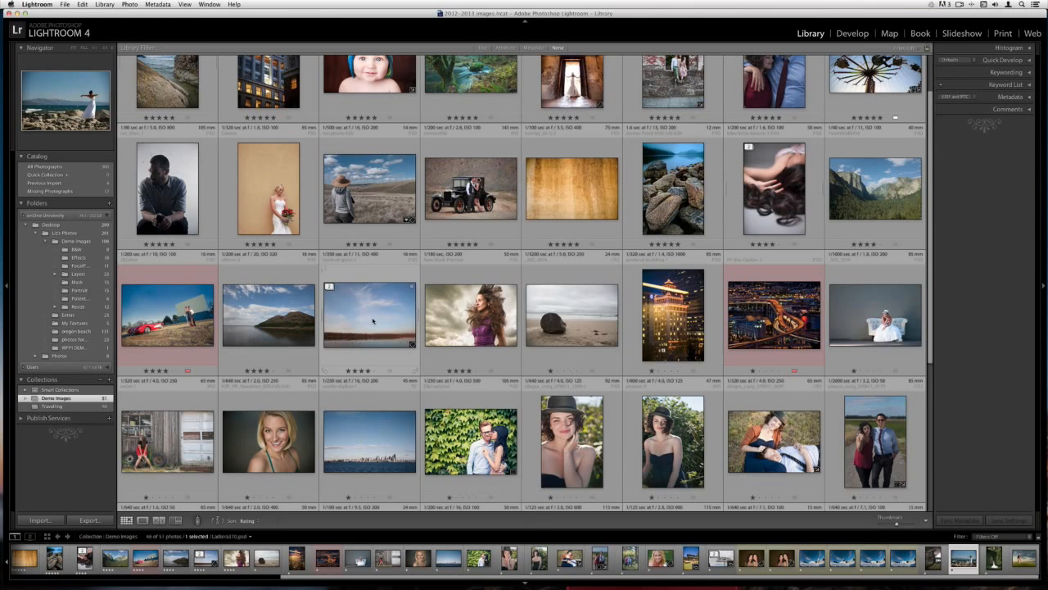
{"action": "double_click", "coordinate": [372, 320]}
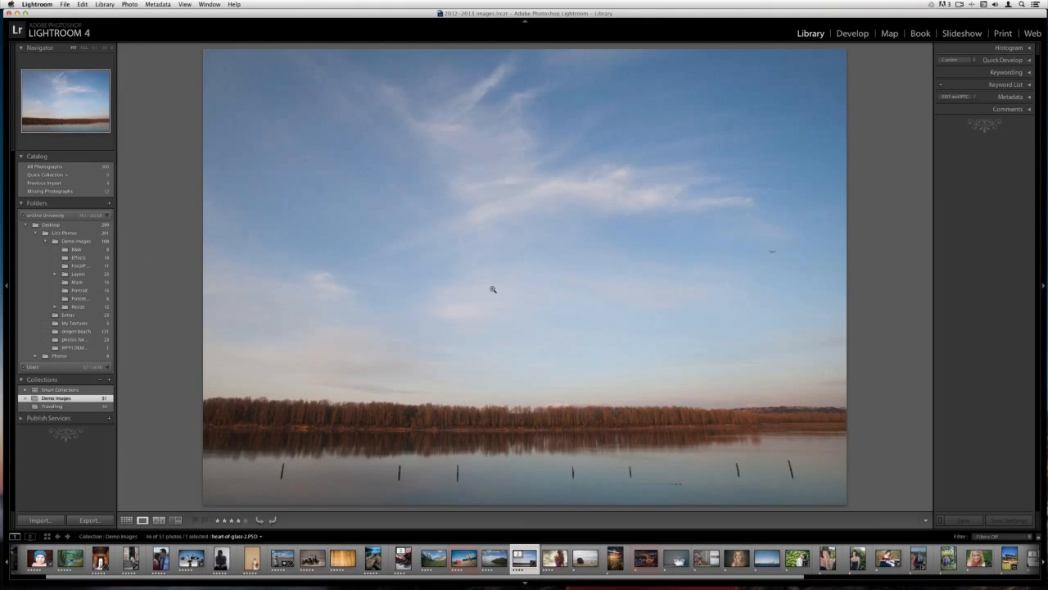
{"action": "key", "text": "g"}
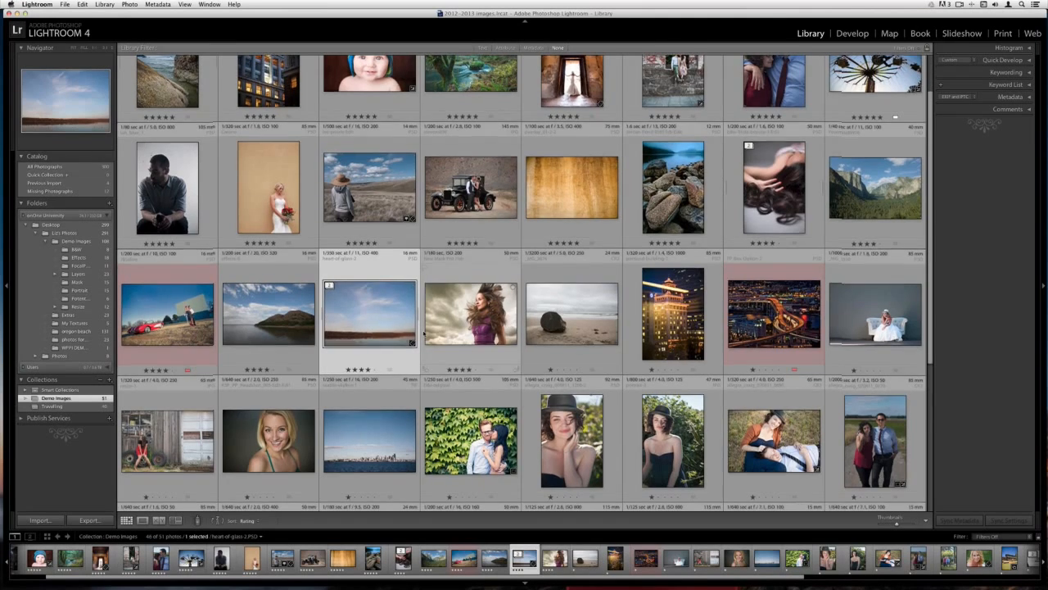
Step: Send the lake-and-sky photo together with the photo of the woman on the rocks to Perfect Layers 3 and reveal the layer list
{"action": "scroll", "coordinate": [425, 336], "scroll_direction": "down", "scroll_amount": 5}
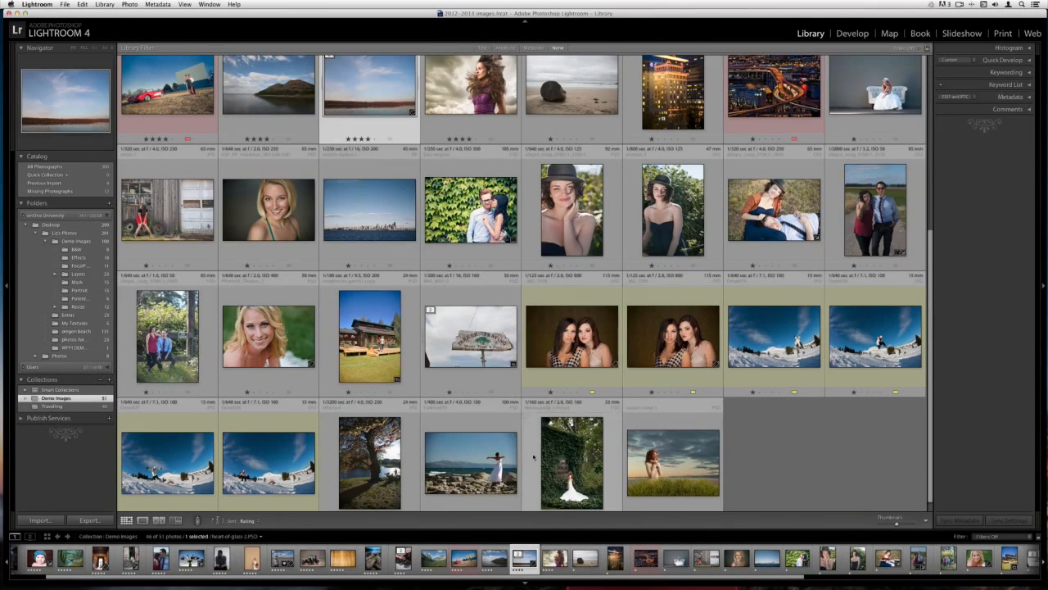
{"action": "left_click", "coordinate": [479, 461], "text": "super"}
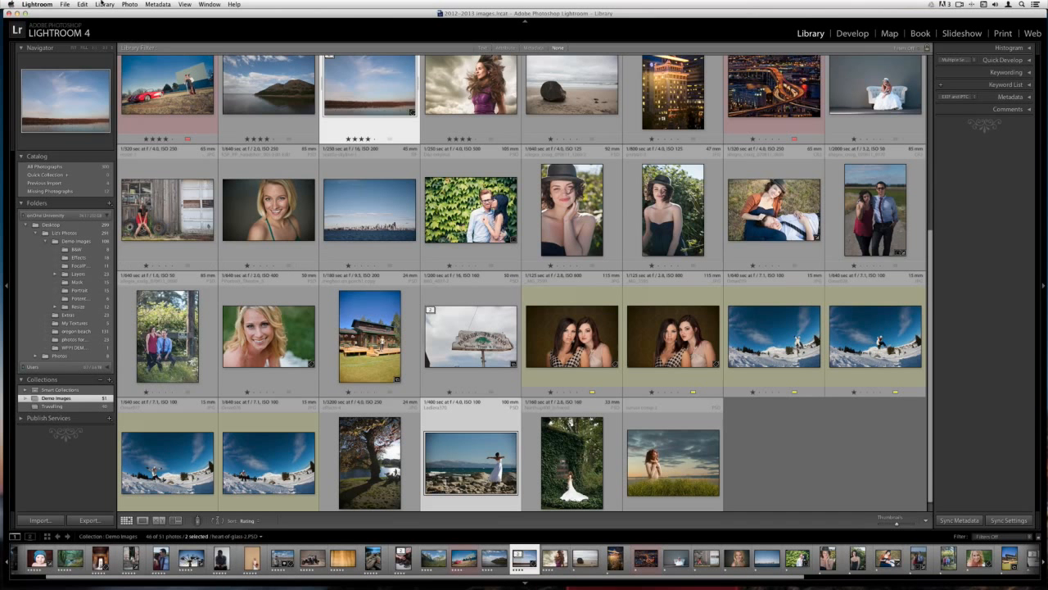
{"action": "left_click", "coordinate": [65, 5]}
{"action": "mouse_move", "coordinate": [151, 162]}
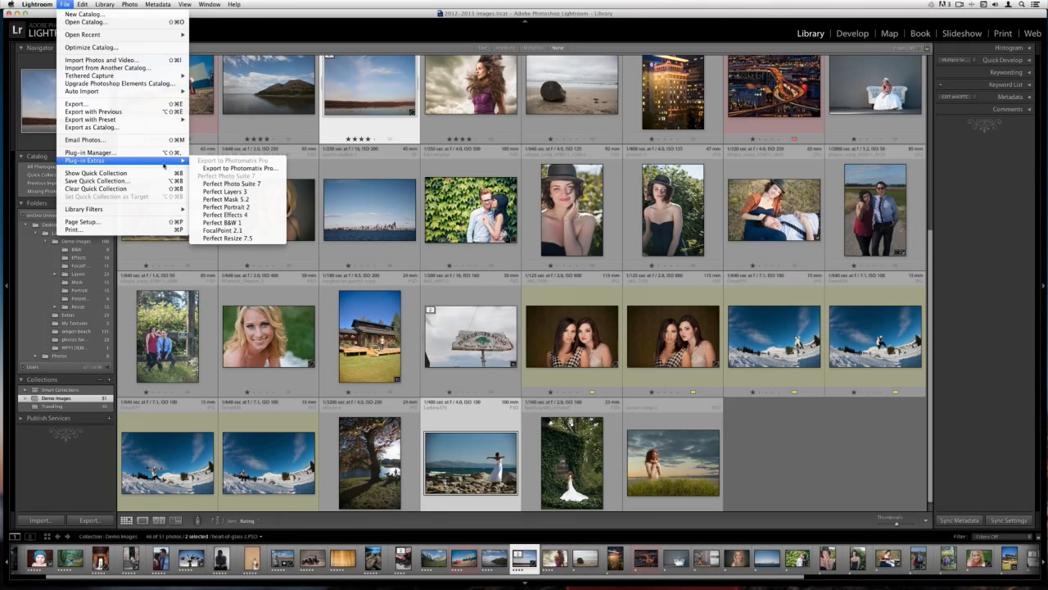
{"action": "left_click", "coordinate": [223, 192]}
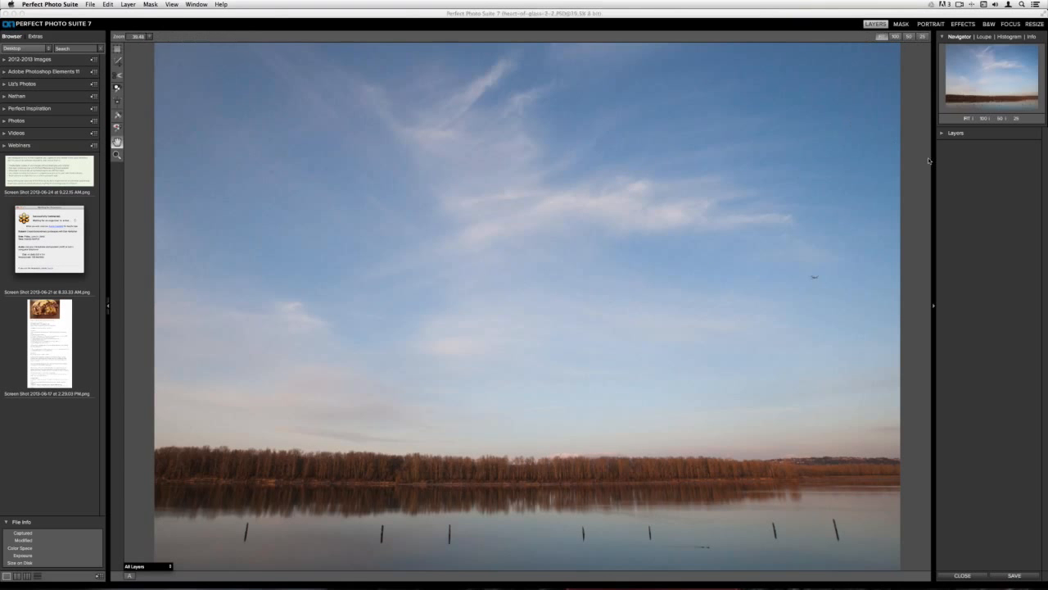
{"action": "left_click", "coordinate": [944, 133]}
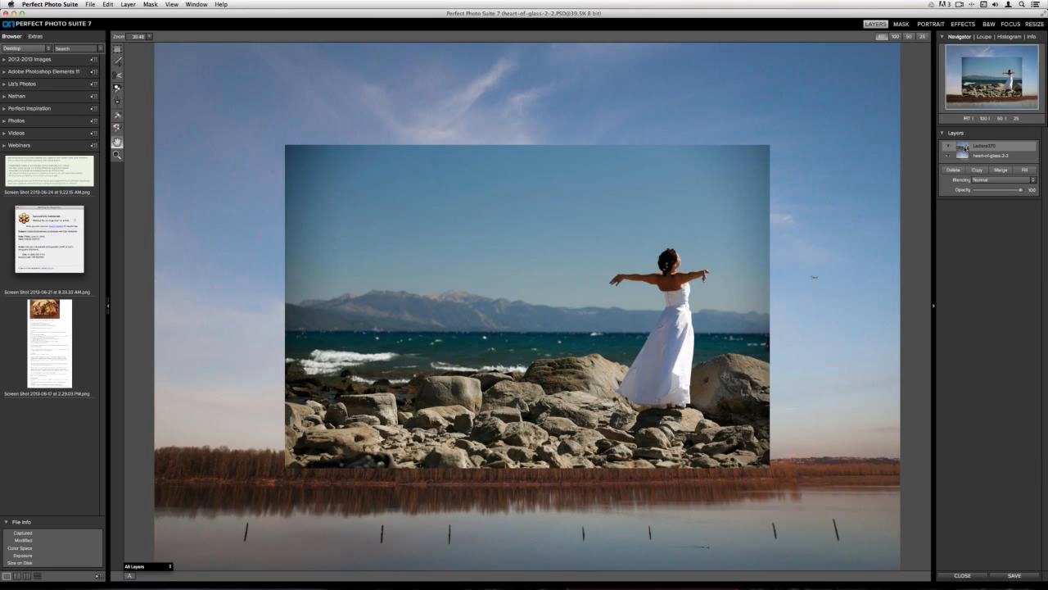
Step: Transform the heart-of-glass-2-2 layer to about 3017 by 2023 pixels, aligned behind the photo of the woman, and apply it
{"action": "left_click", "coordinate": [963, 157]}
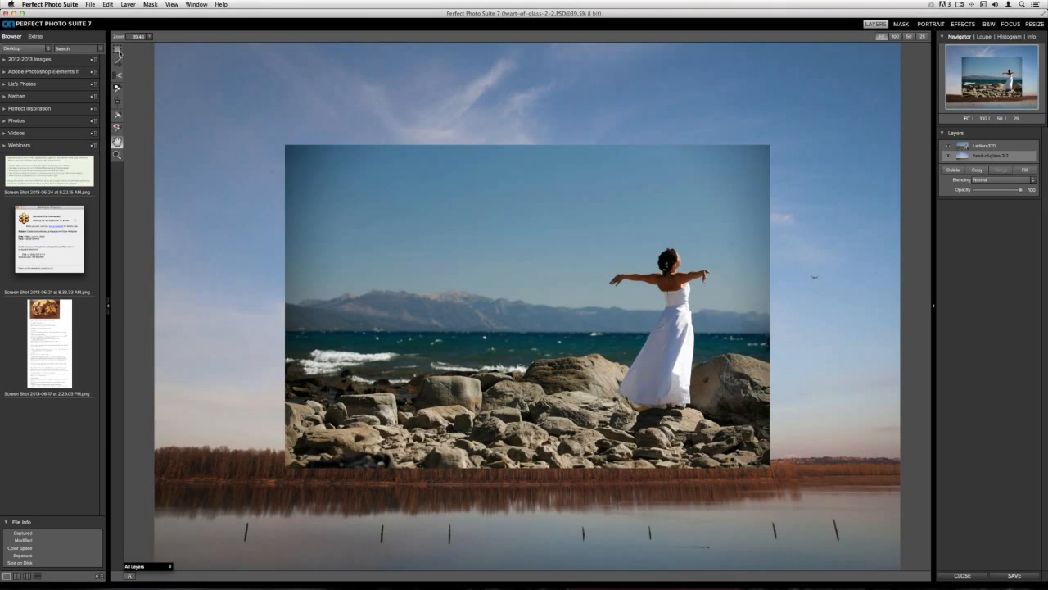
{"action": "left_click", "coordinate": [118, 50]}
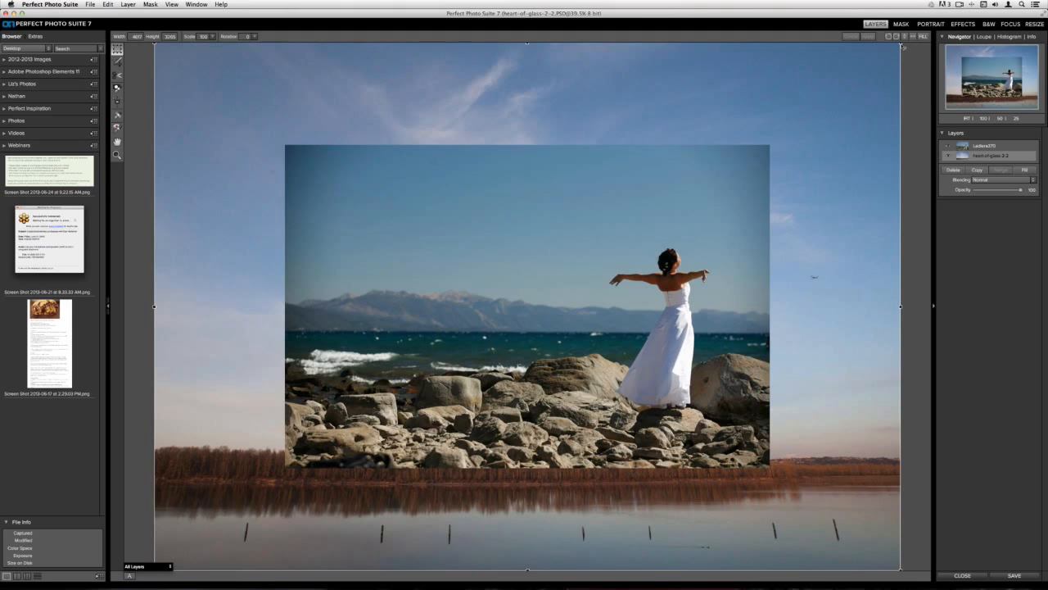
{"action": "left_click_drag", "start_coordinate": [903, 46], "coordinate": [771, 143]}
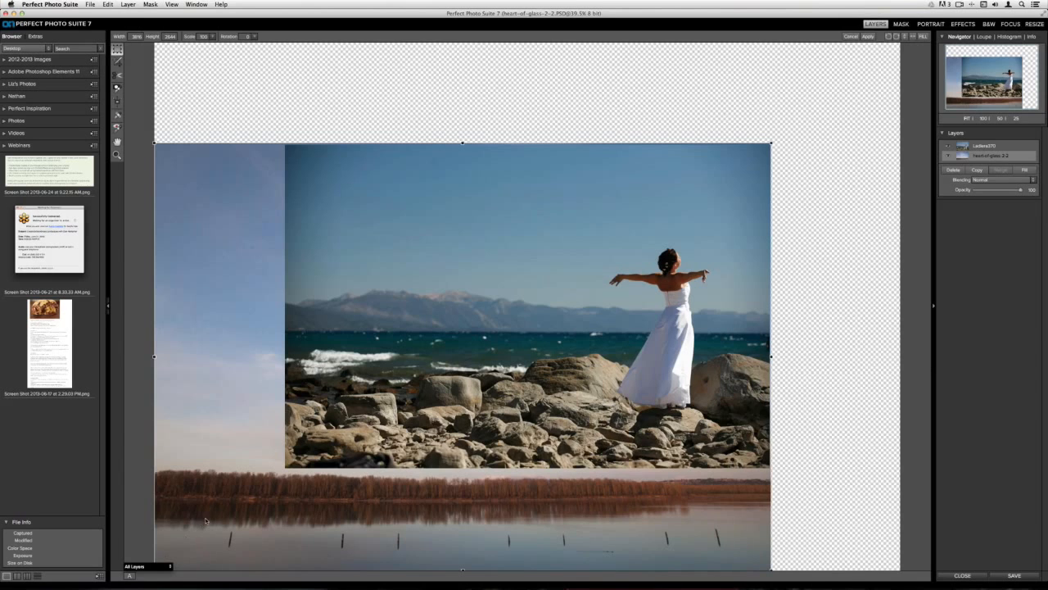
{"action": "left_click_drag", "start_coordinate": [206, 435], "coordinate": [275, 398]}
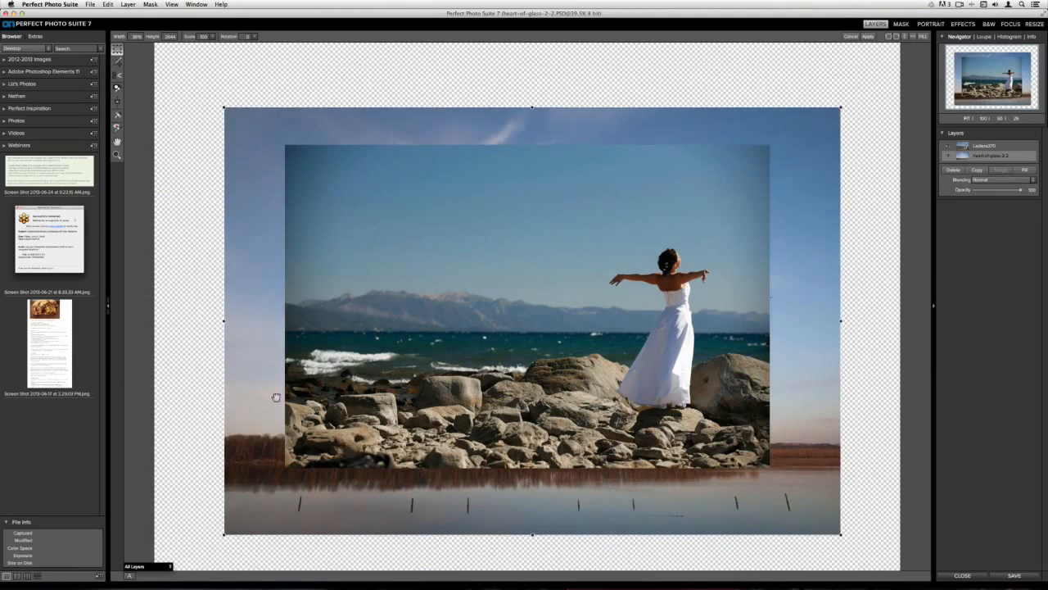
{"action": "left_click_drag", "start_coordinate": [225, 536], "coordinate": [284, 470]}
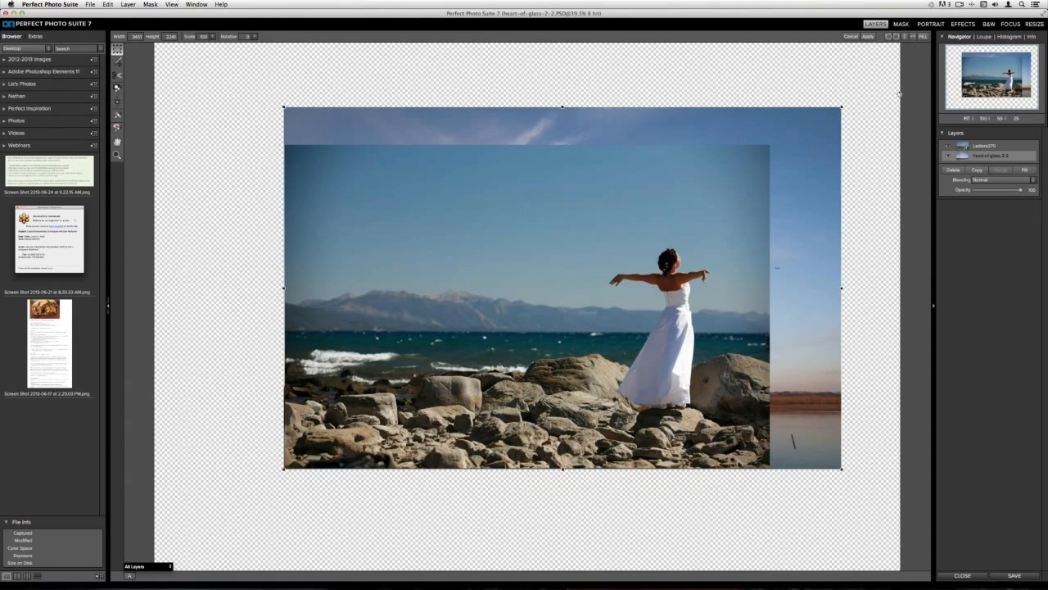
{"action": "left_click_drag", "start_coordinate": [844, 106], "coordinate": [772, 144]}
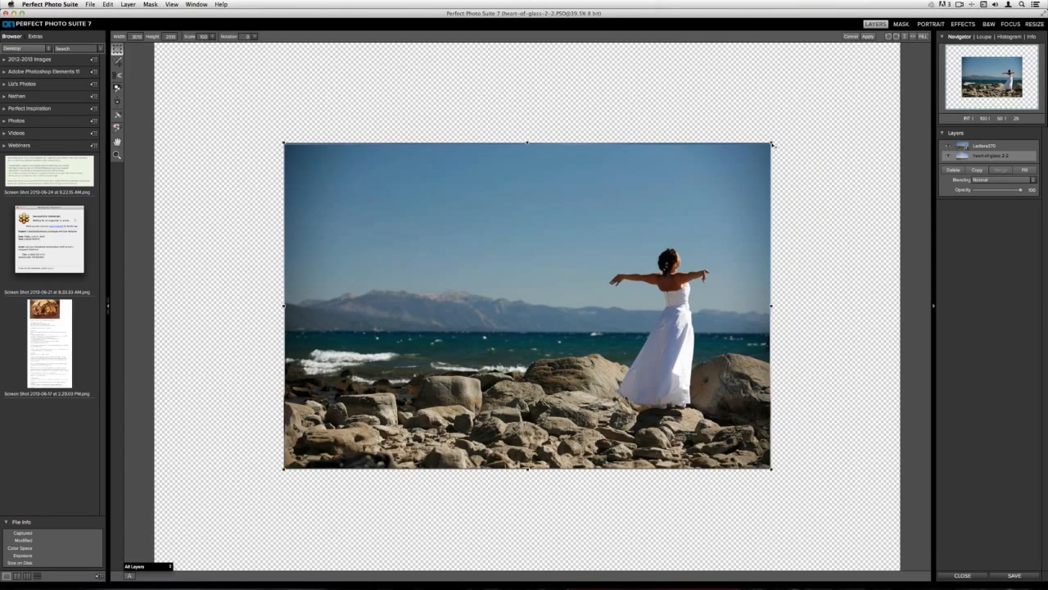
{"action": "left_click", "coordinate": [868, 36]}
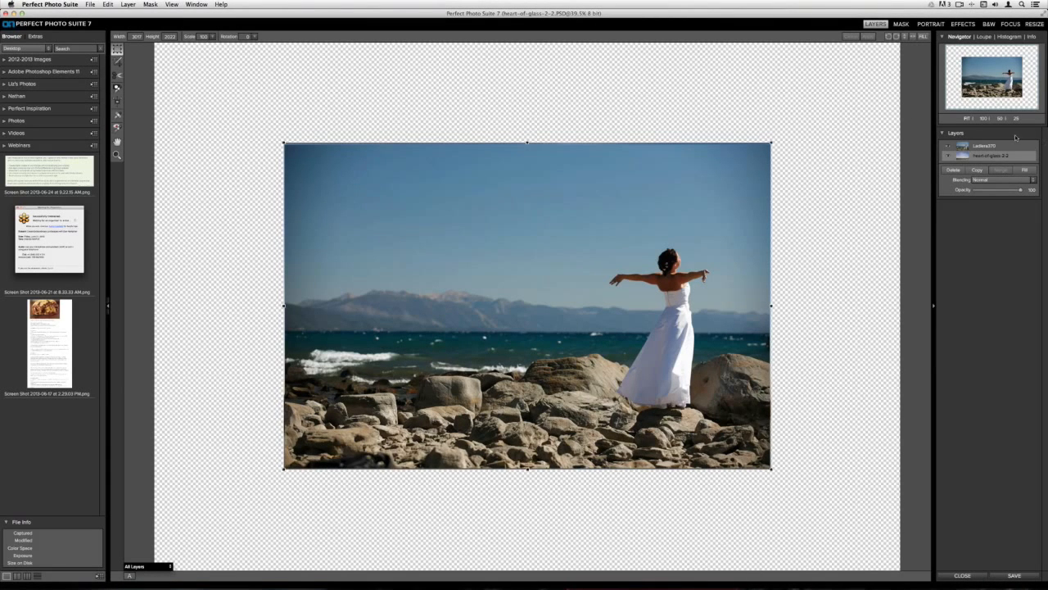
Step: Crop the canvas to the 3000 by 2000 pixel layer with the woman, using Fit to Layer
{"action": "left_click", "coordinate": [969, 146]}
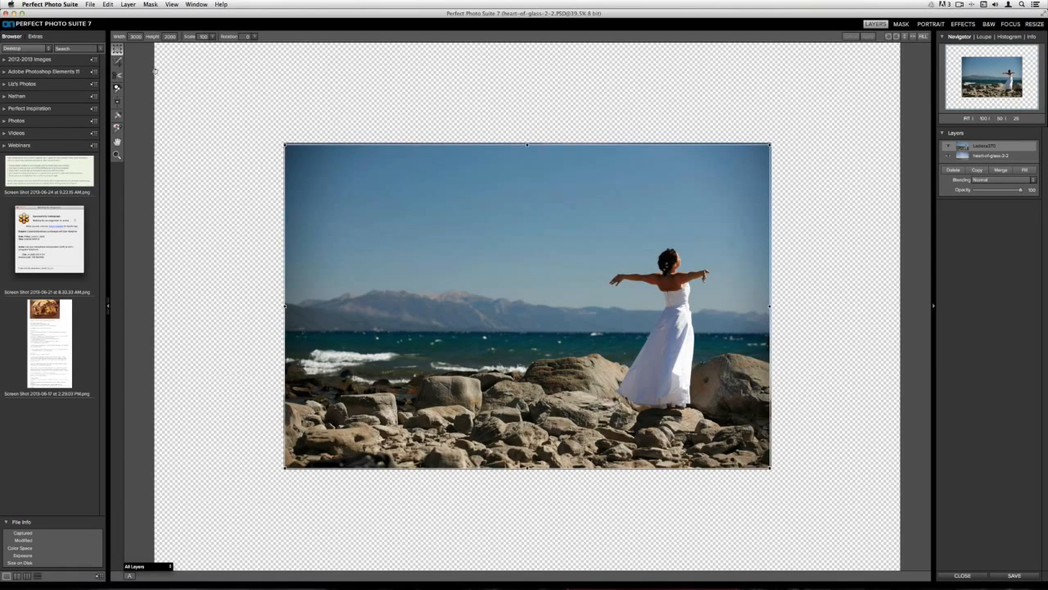
{"action": "left_click", "coordinate": [118, 62]}
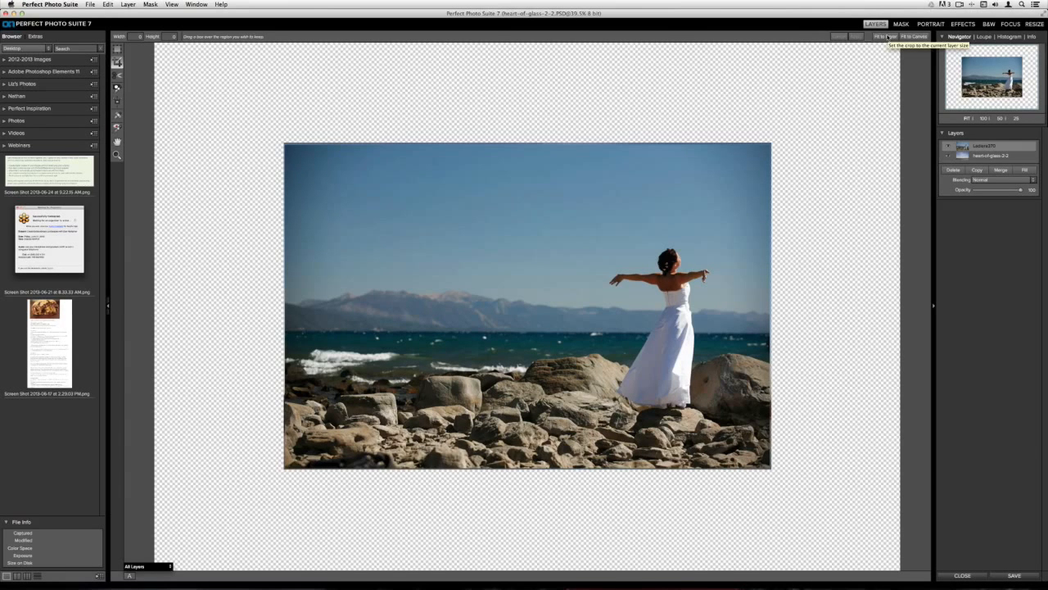
{"action": "left_click", "coordinate": [888, 37]}
{"action": "left_click", "coordinate": [886, 37]}
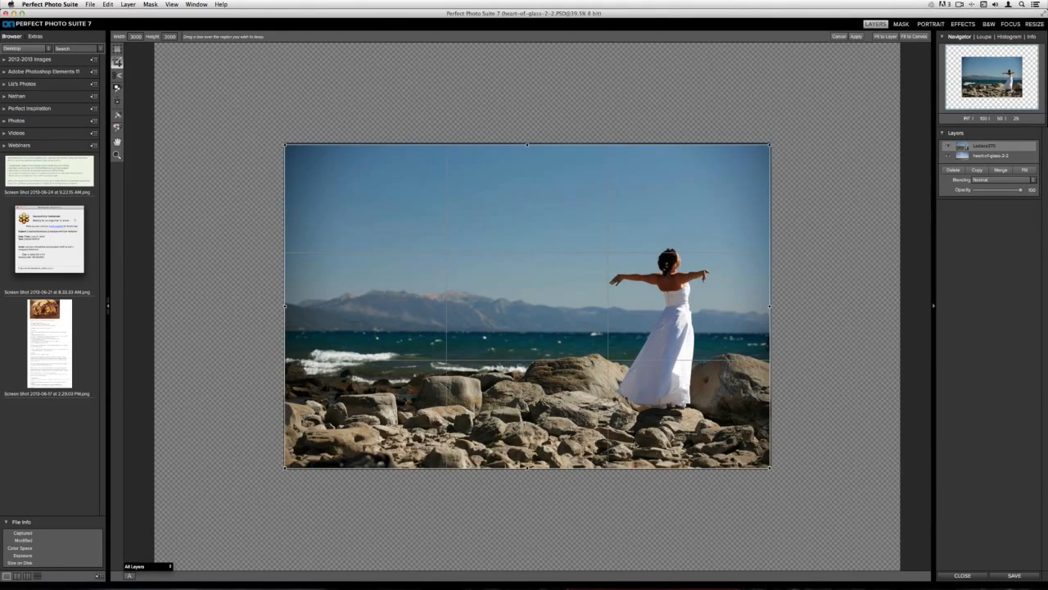
{"action": "left_click", "coordinate": [856, 37]}
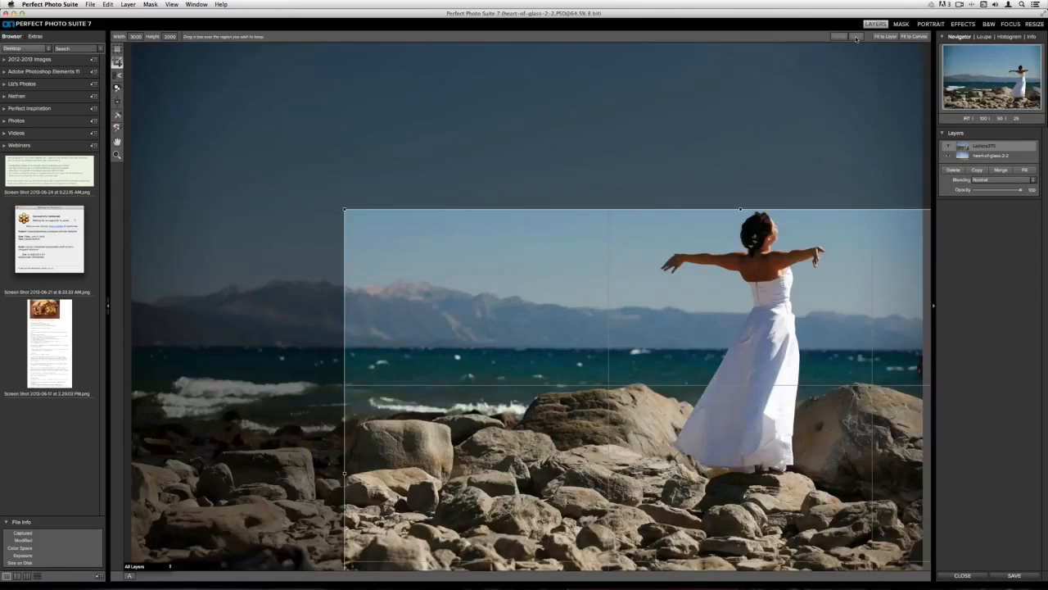
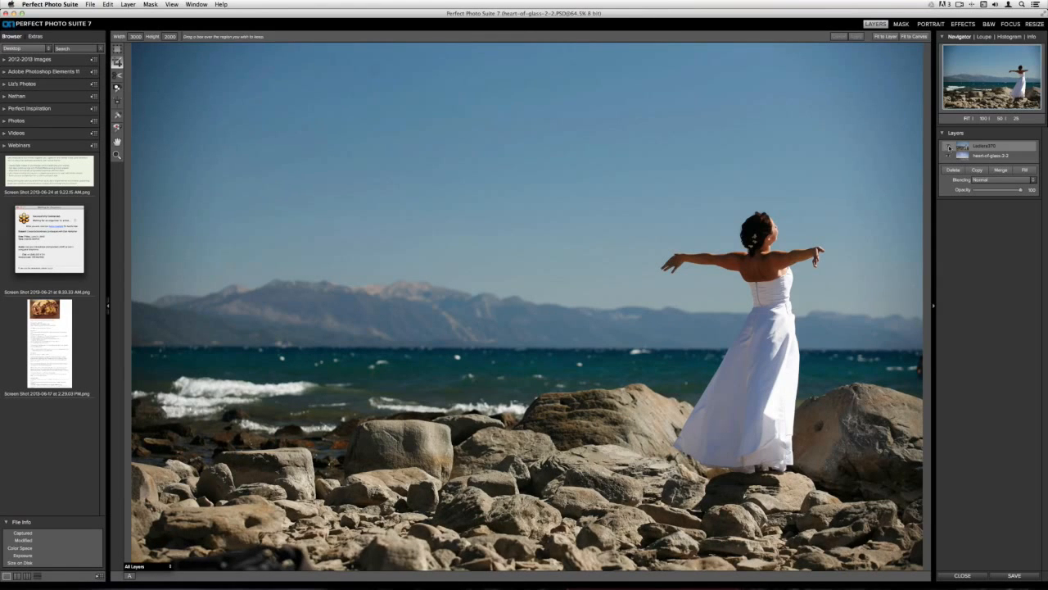
Step: Toggle the visibility of the woman's layer to compare it with the sky layer beneath, ending with it hidden
{"action": "left_click", "coordinate": [949, 147]}
{"action": "left_click", "coordinate": [949, 148]}
{"action": "left_click", "coordinate": [949, 148]}
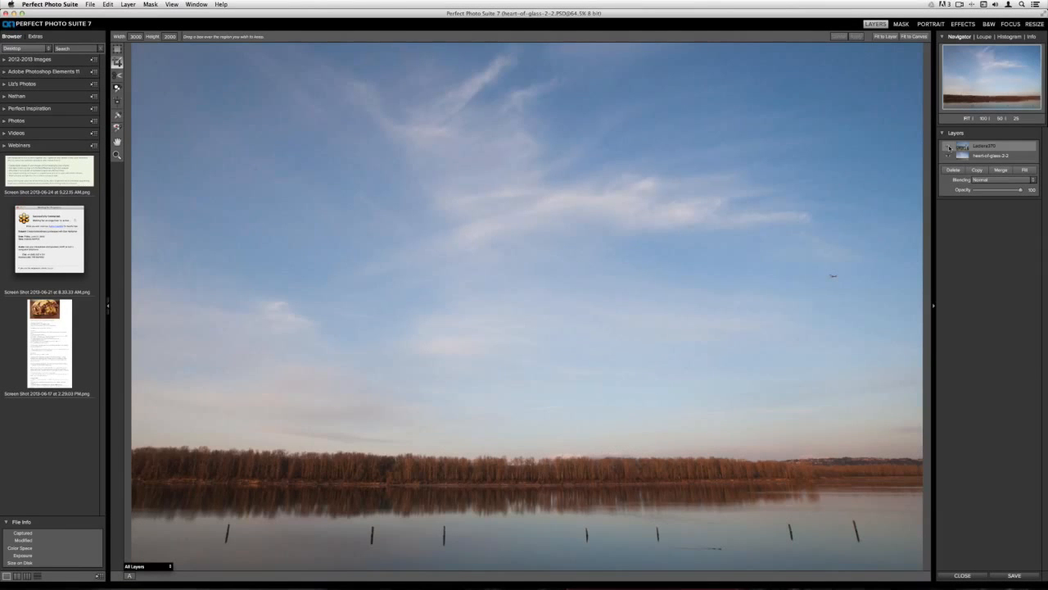
Step: Delete the heart-of-glass-2-2 layer and make the remaining layer with the woman visible again
{"action": "left_click", "coordinate": [964, 154]}
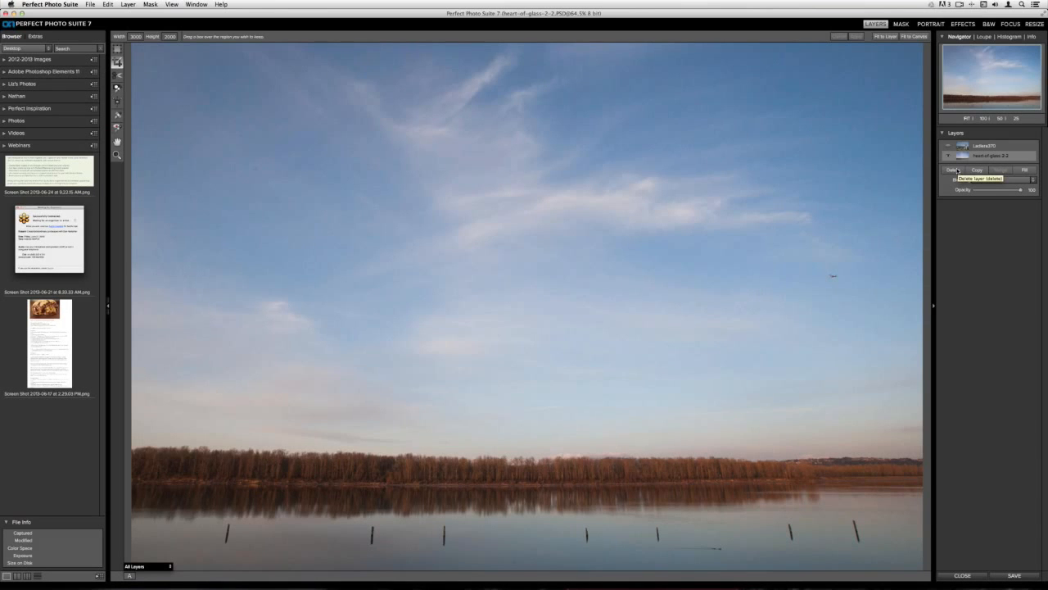
{"action": "left_click", "coordinate": [953, 169]}
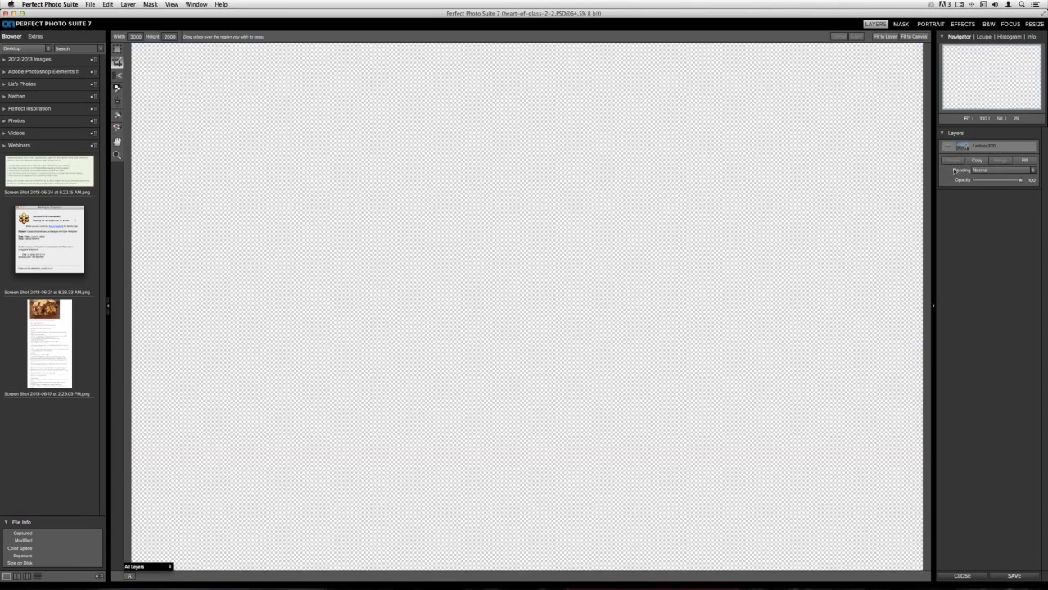
{"action": "left_click", "coordinate": [948, 146]}
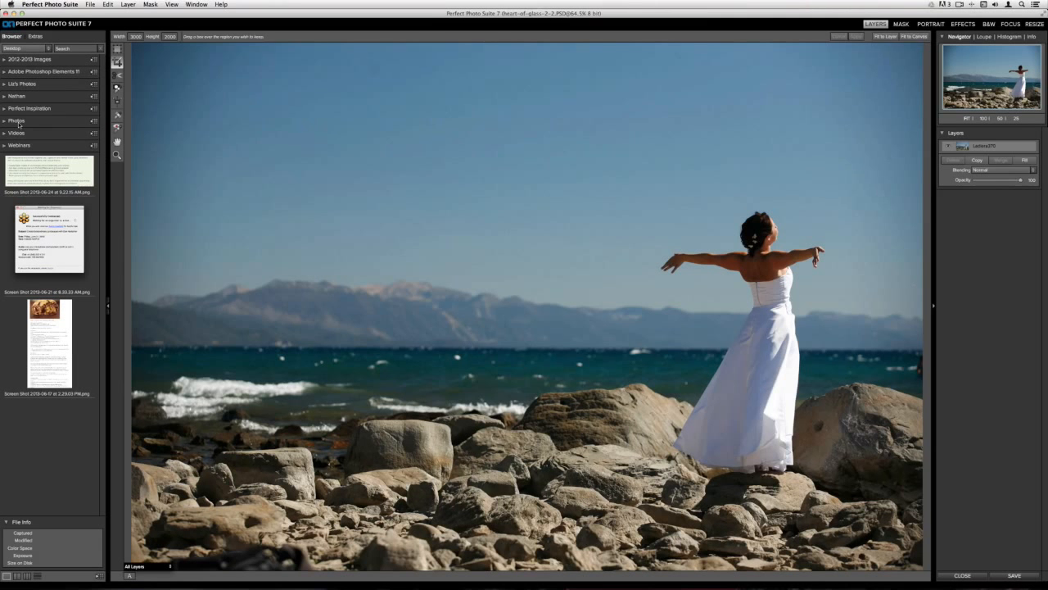
Step: Look through the Landscapes images in the Photos folder for a photo with a suitable sky
{"action": "left_click", "coordinate": [54, 121]}
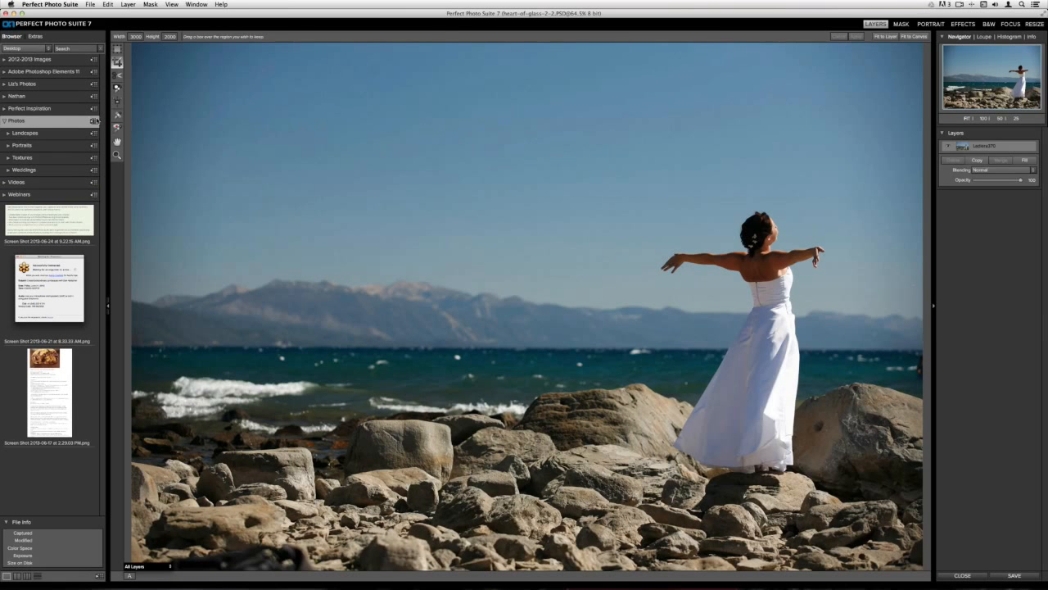
{"action": "left_click", "coordinate": [95, 123]}
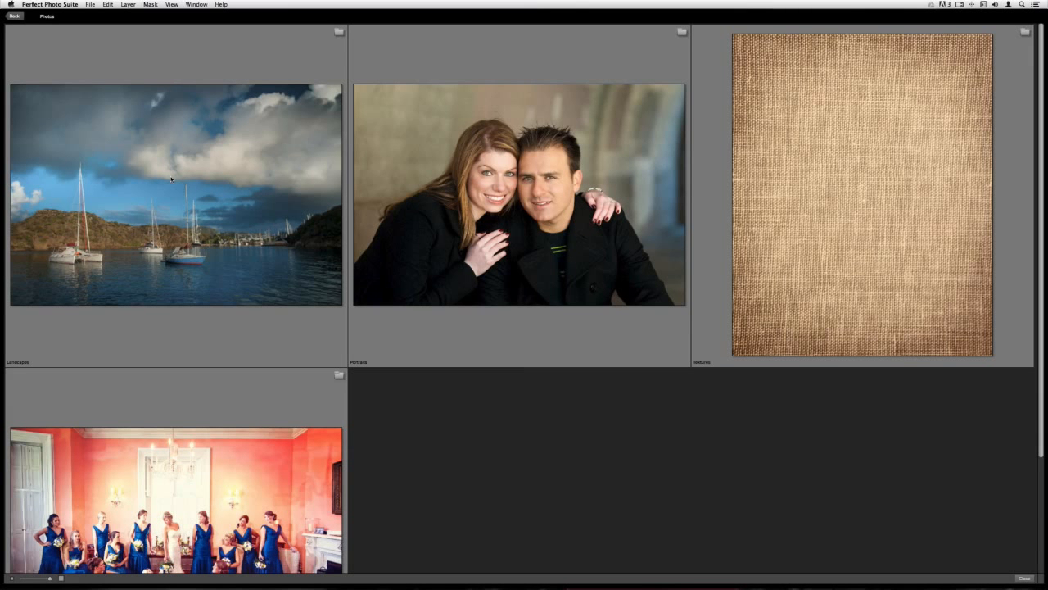
{"action": "double_click", "coordinate": [248, 197]}
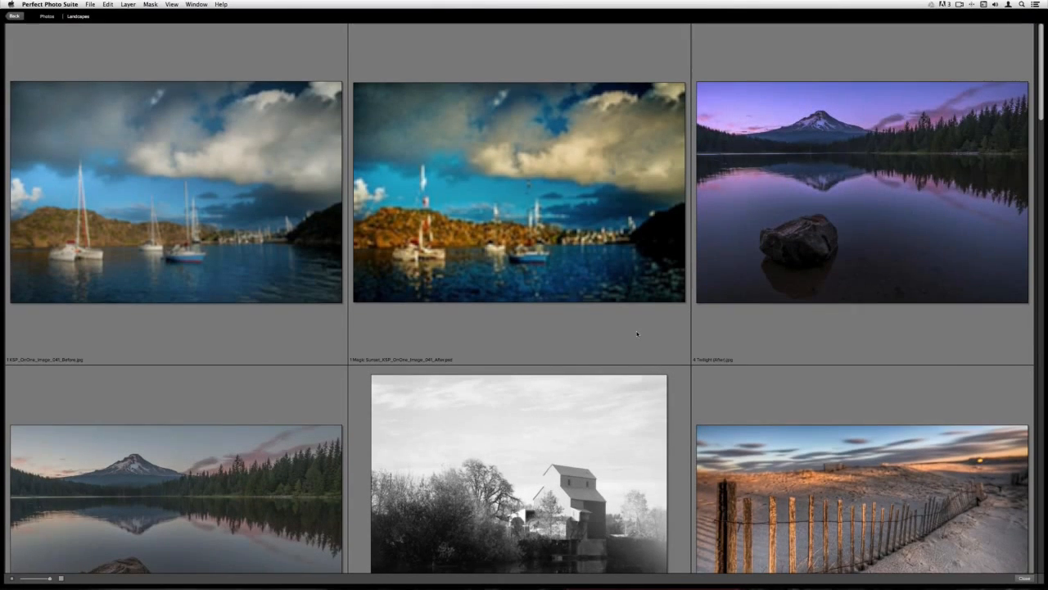
{"action": "scroll", "coordinate": [637, 332], "scroll_direction": "down", "scroll_amount": 5}
{"action": "scroll", "coordinate": [637, 333], "scroll_direction": "down", "scroll_amount": 10}
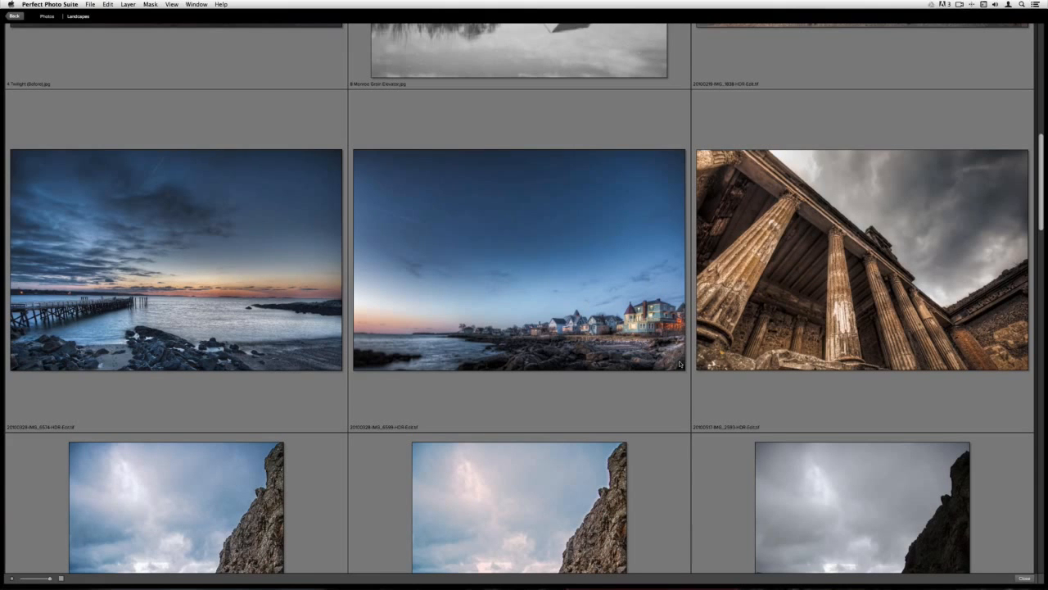
{"action": "scroll", "coordinate": [679, 363], "scroll_direction": "down", "scroll_amount": 10}
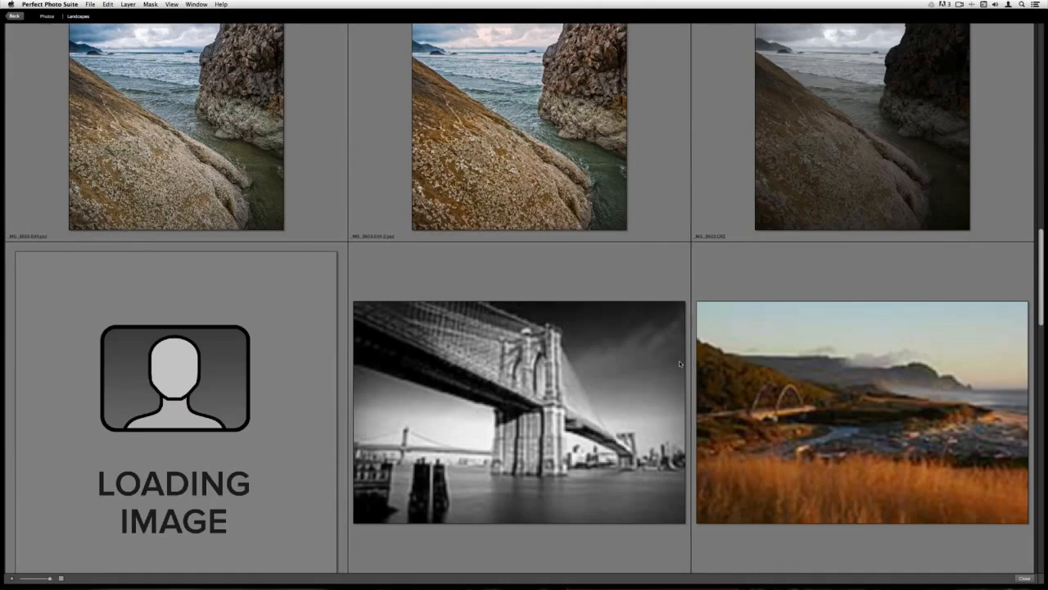
{"action": "scroll", "coordinate": [679, 363], "scroll_direction": "down", "scroll_amount": 4}
{"action": "scroll", "coordinate": [679, 363], "scroll_direction": "down", "scroll_amount": 7}
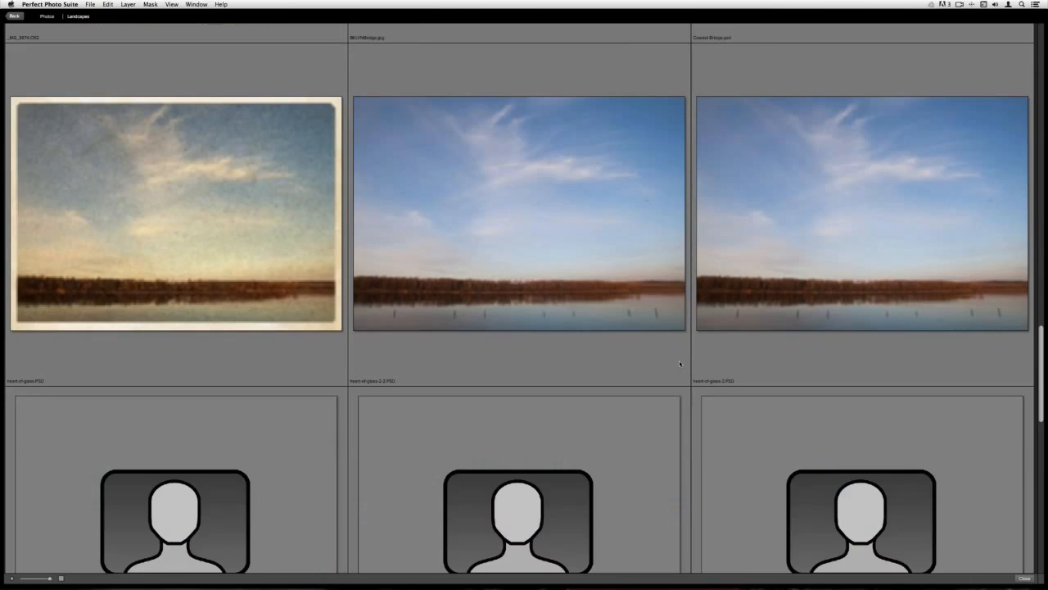
{"action": "scroll", "coordinate": [679, 363], "scroll_direction": "down", "scroll_amount": 6}
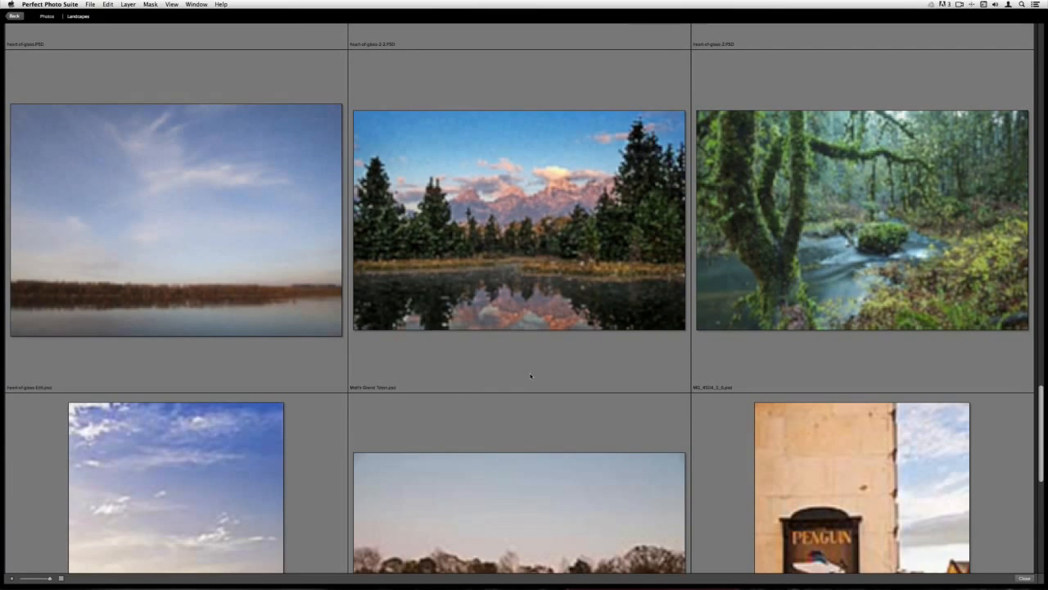
{"action": "scroll", "coordinate": [530, 376], "scroll_direction": "down", "scroll_amount": 3}
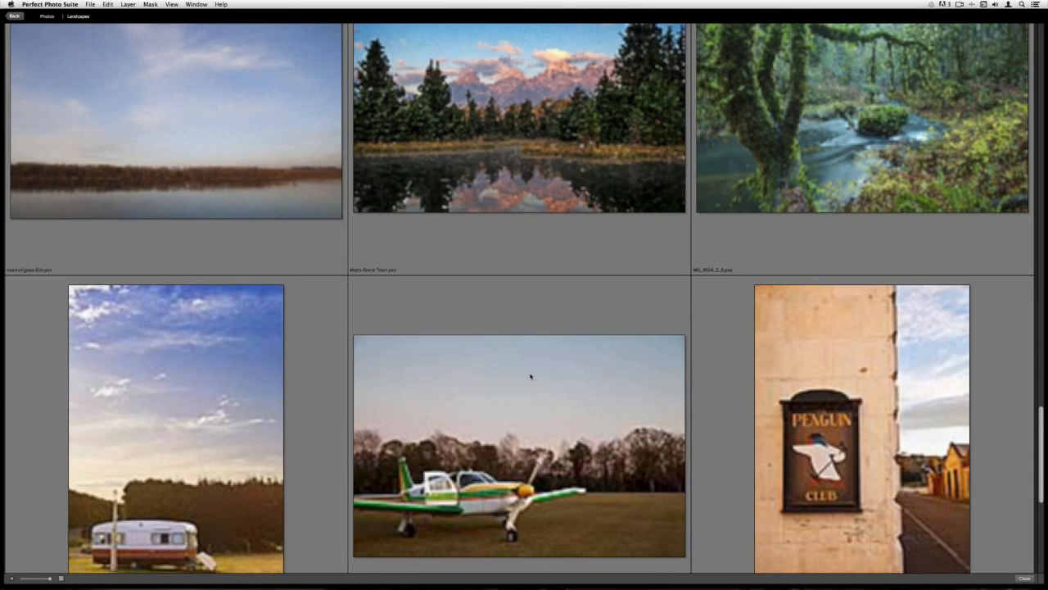
{"action": "scroll", "coordinate": [531, 376], "scroll_direction": "down", "scroll_amount": 3}
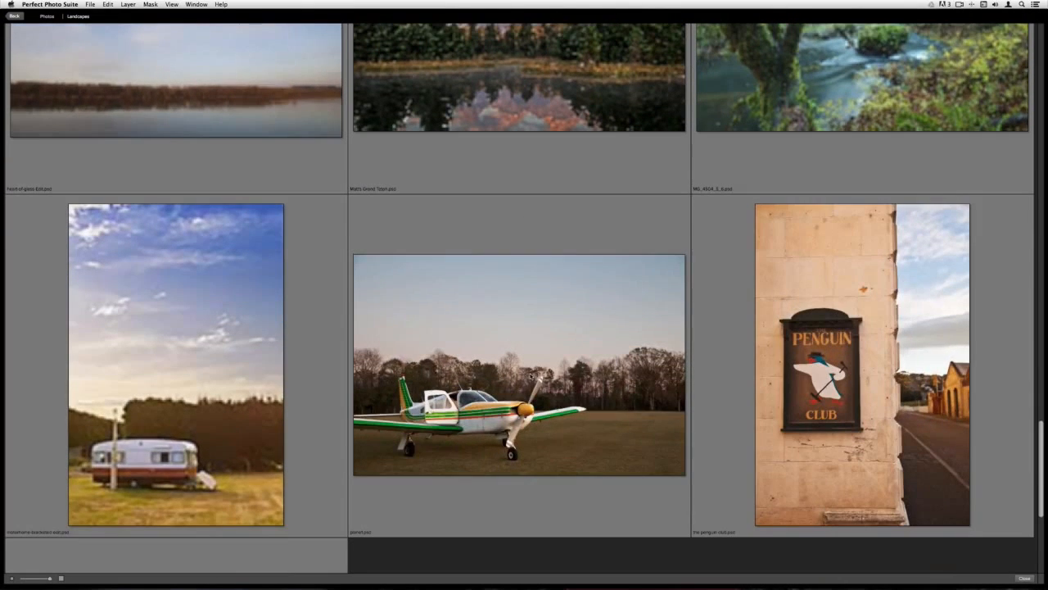
{"action": "scroll", "coordinate": [530, 376], "scroll_direction": "down", "scroll_amount": 5}
{"action": "scroll", "coordinate": [531, 375], "scroll_direction": "up", "scroll_amount": 10}
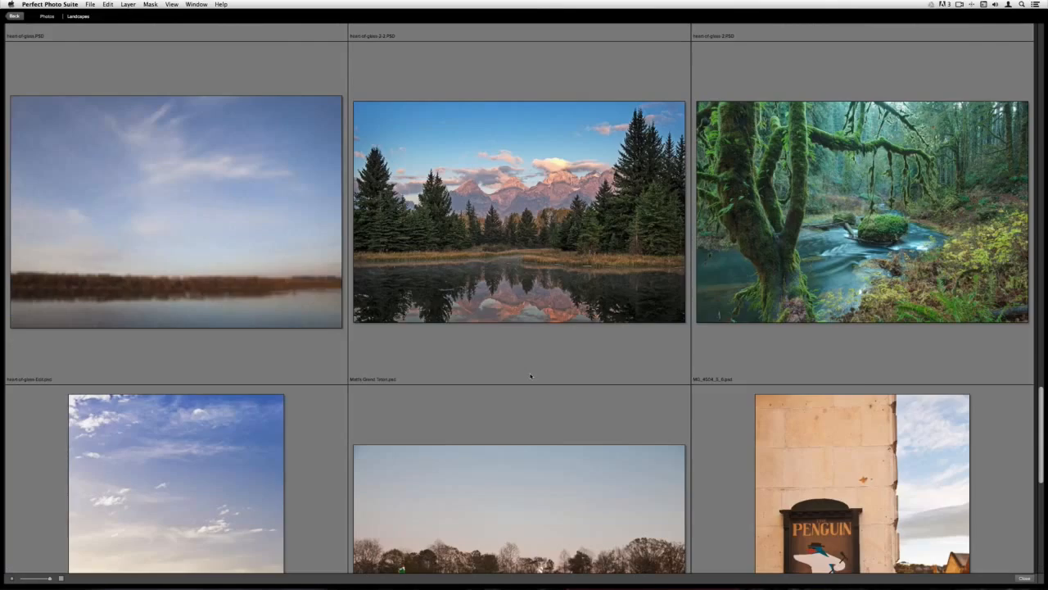
{"action": "scroll", "coordinate": [531, 375], "scroll_direction": "up", "scroll_amount": 10}
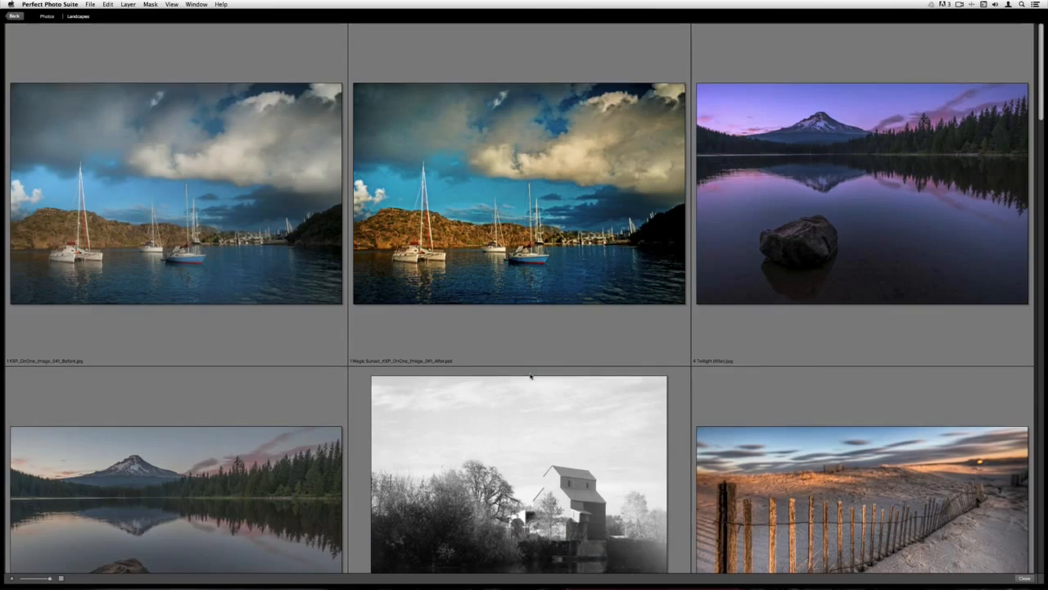
Step: Add the landscape photo of the wooden pier at sunset to the open image as a new layer
{"action": "scroll", "coordinate": [530, 376], "scroll_direction": "down", "scroll_amount": 6}
{"action": "scroll", "coordinate": [531, 375], "scroll_direction": "down", "scroll_amount": 1}
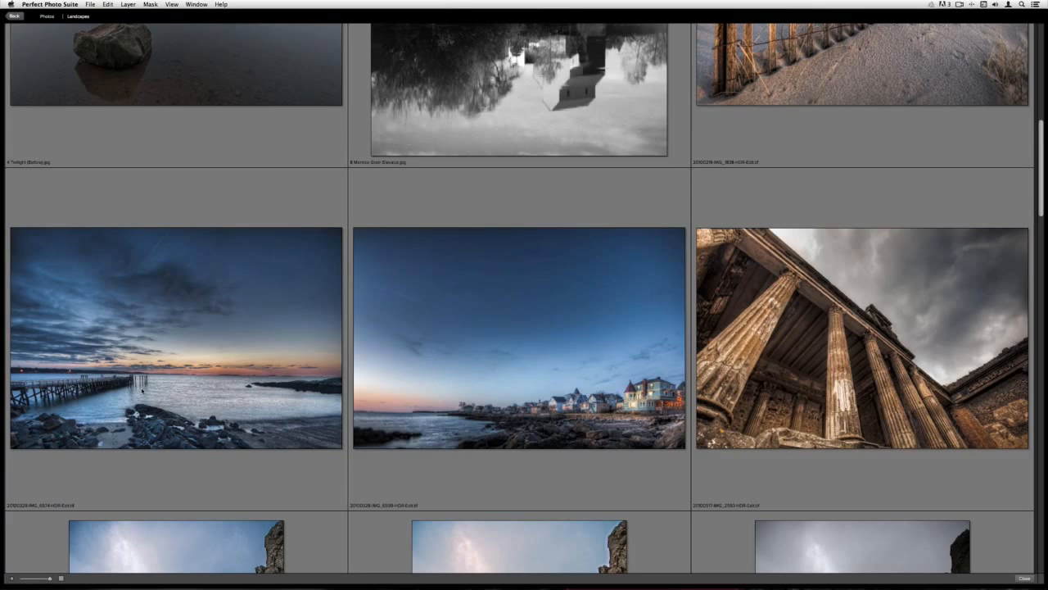
{"action": "double_click", "coordinate": [141, 390]}
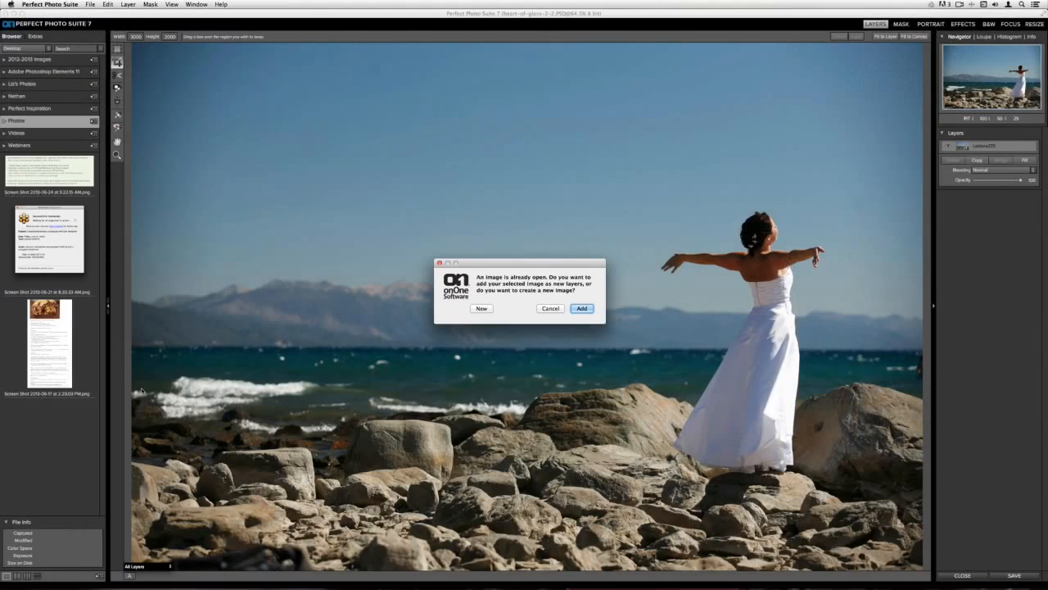
{"action": "left_click", "coordinate": [590, 310]}
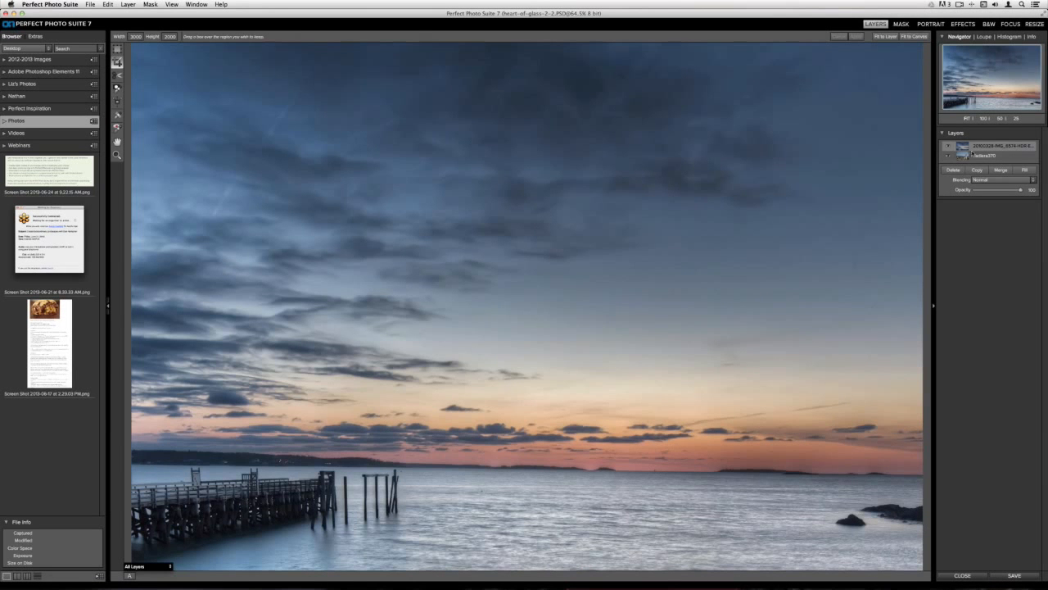
Step: Move the pier sunset layer beneath the woman's layer and toggle her layer's visibility to compare them, ending with it visible and selected
{"action": "left_click_drag", "start_coordinate": [967, 149], "coordinate": [966, 158]}
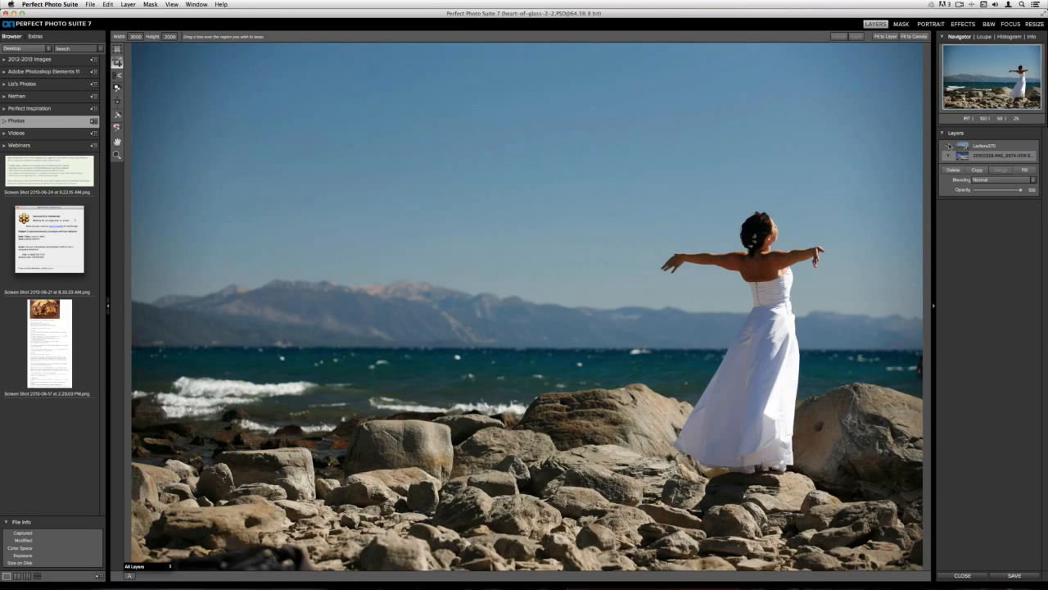
{"action": "left_click", "coordinate": [950, 147]}
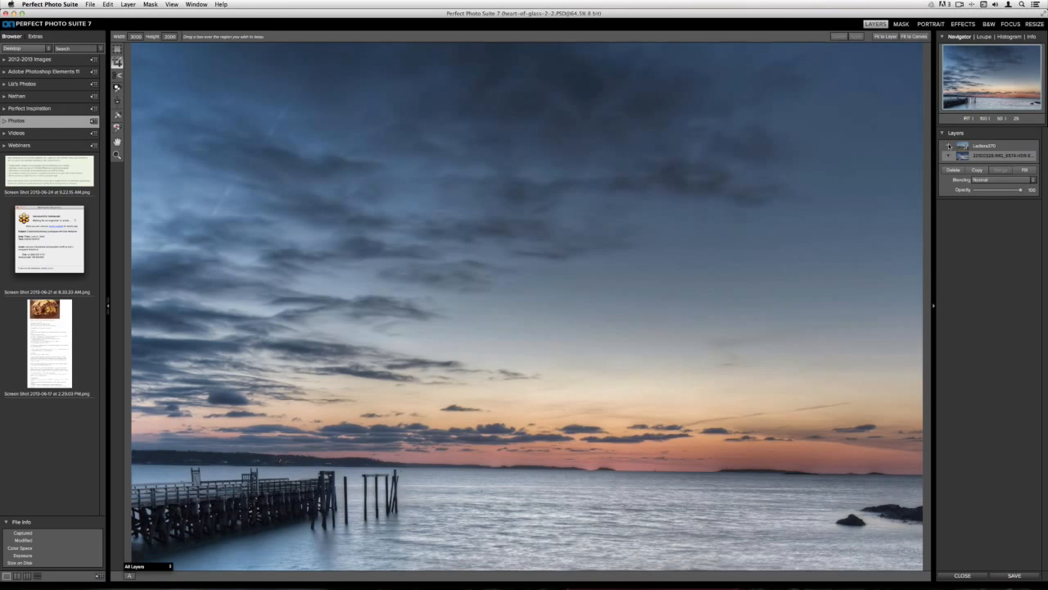
{"action": "left_click", "coordinate": [950, 147]}
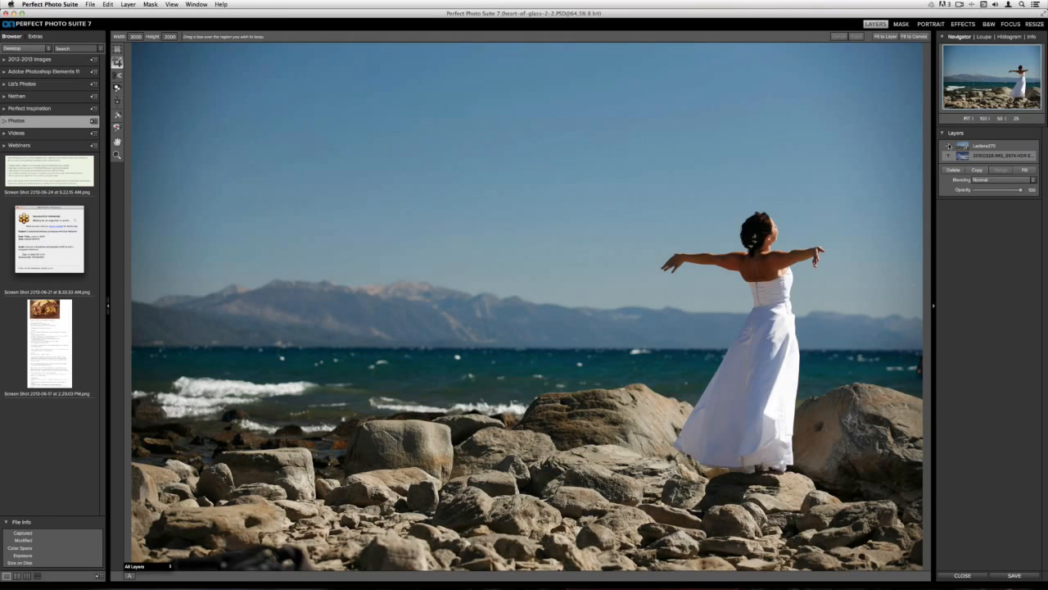
{"action": "left_click", "coordinate": [985, 147]}
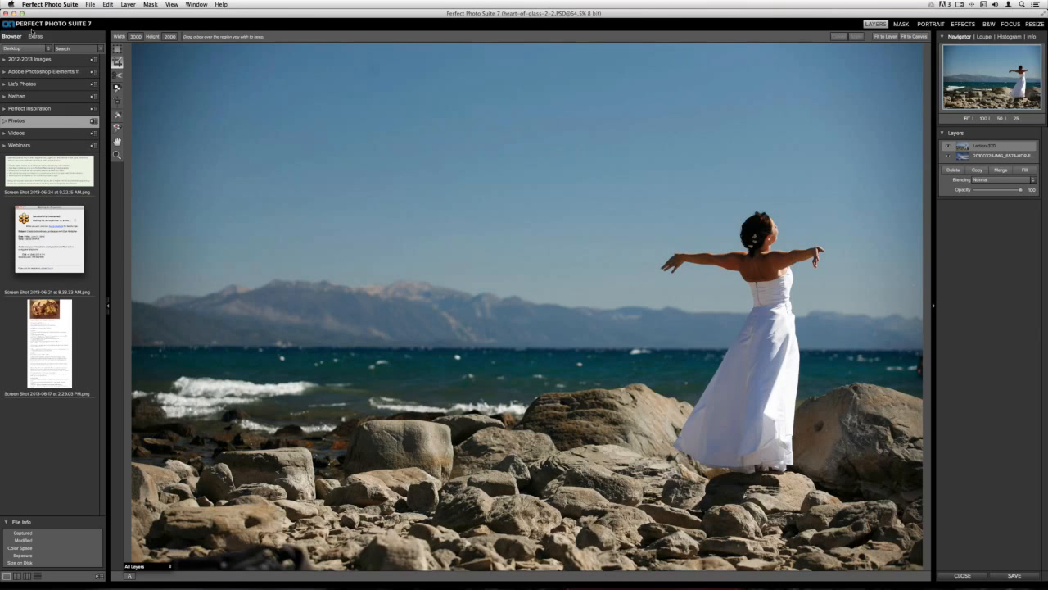
Step: Add skies14.jpg from the Skies backgrounds in the Extras to the open image as a new layer
{"action": "left_click", "coordinate": [34, 37]}
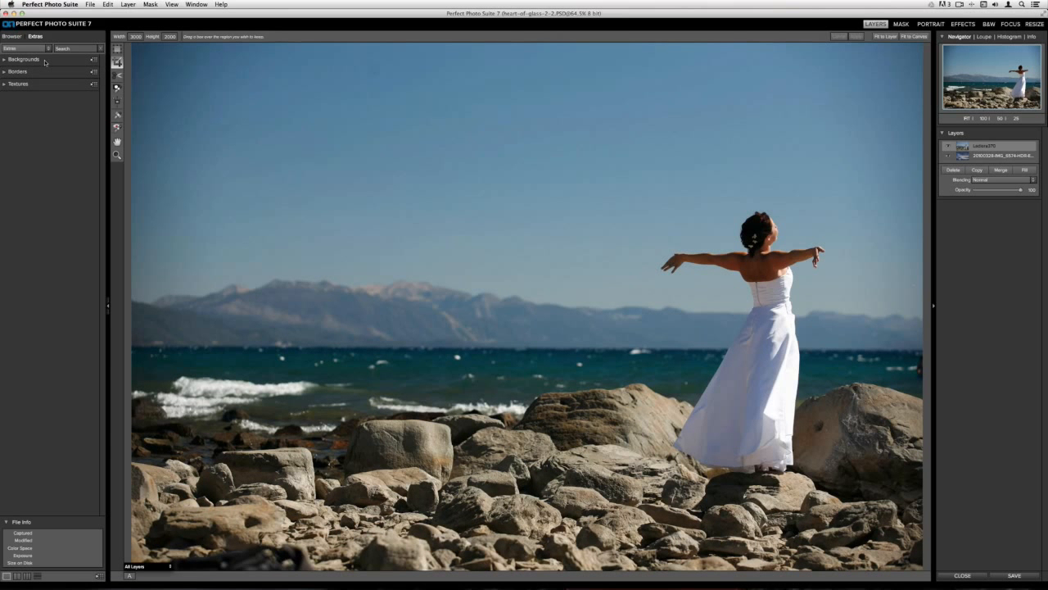
{"action": "left_click", "coordinate": [25, 59]}
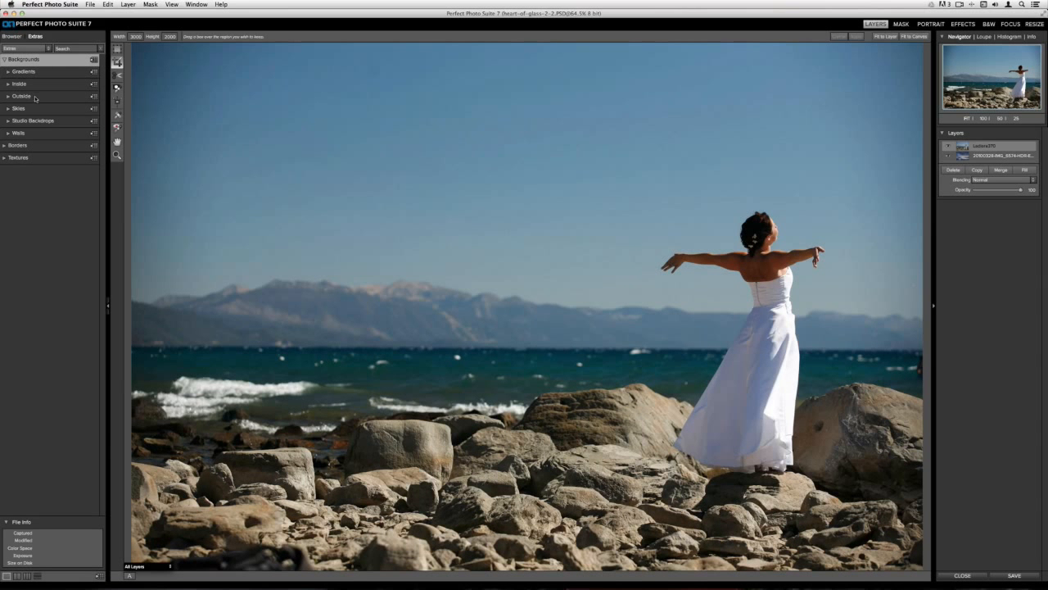
{"action": "left_click", "coordinate": [25, 111]}
{"action": "left_click", "coordinate": [24, 111]}
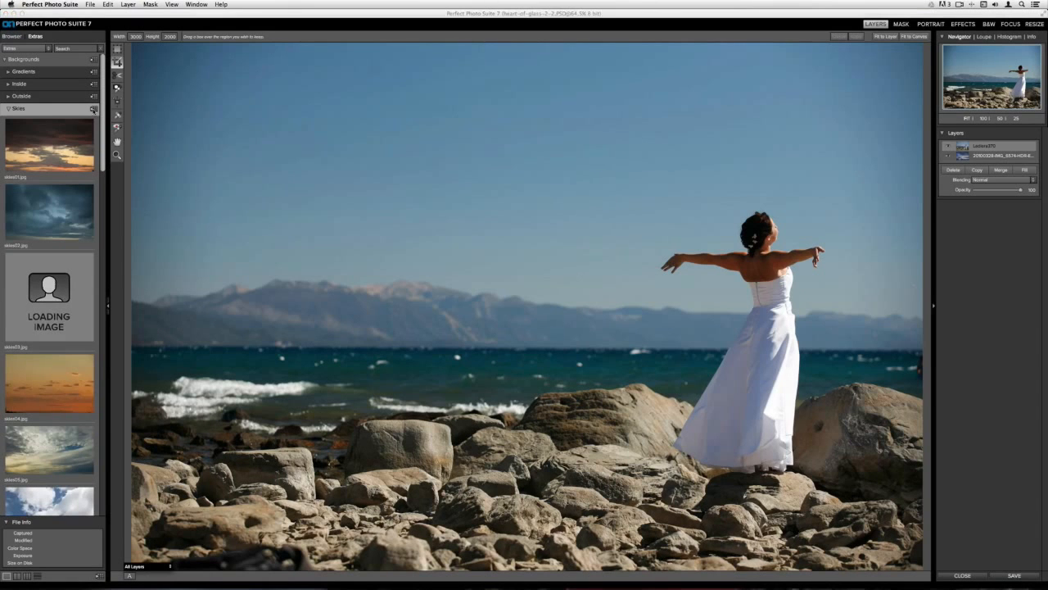
{"action": "left_click", "coordinate": [94, 110]}
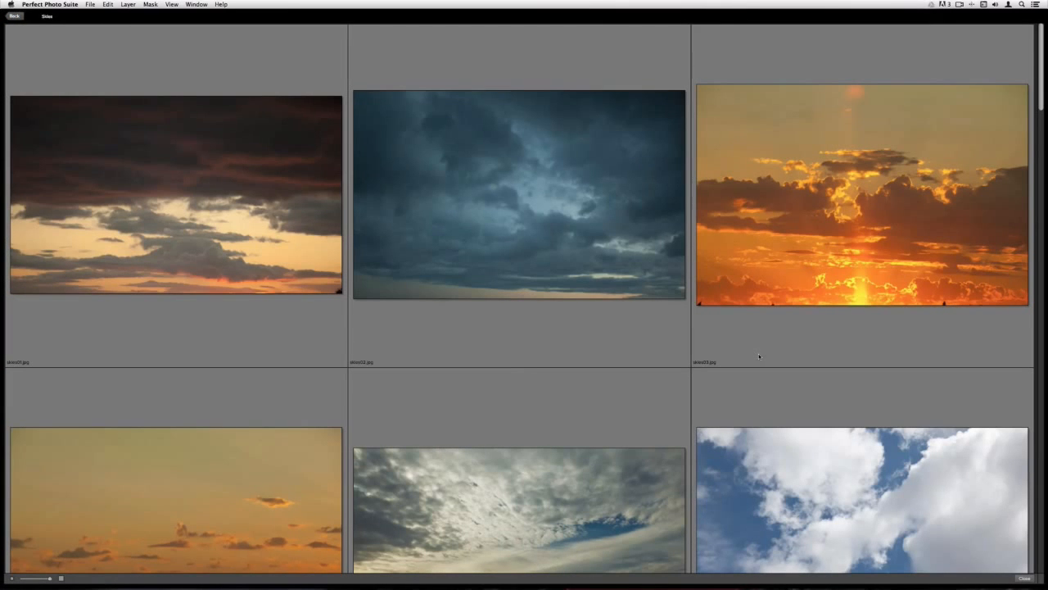
{"action": "scroll", "coordinate": [758, 353], "scroll_direction": "down", "scroll_amount": 3}
{"action": "scroll", "coordinate": [758, 357], "scroll_direction": "down", "scroll_amount": 10}
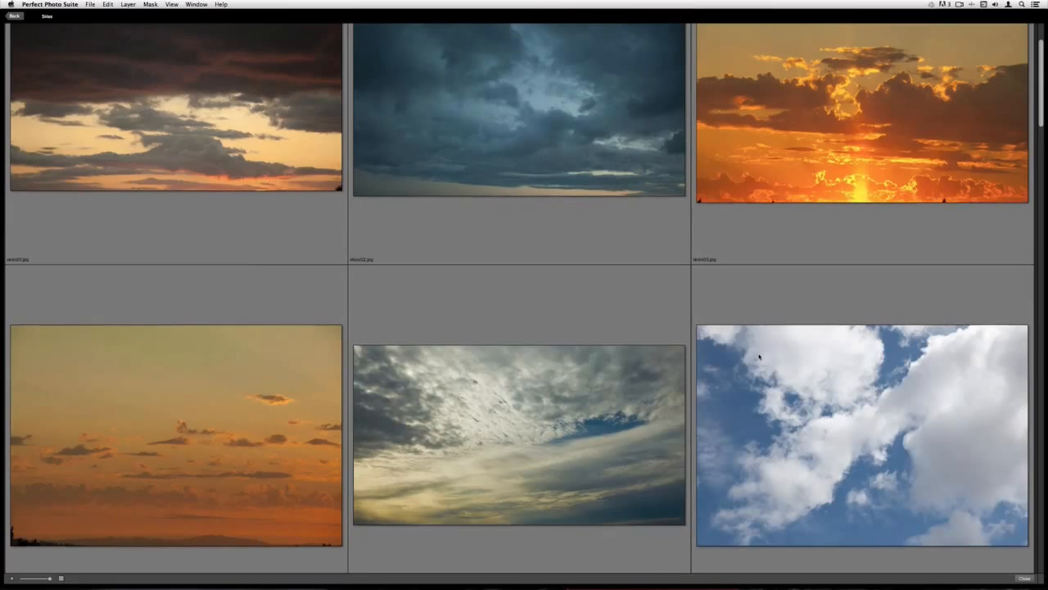
{"action": "scroll", "coordinate": [759, 357], "scroll_direction": "down", "scroll_amount": 9}
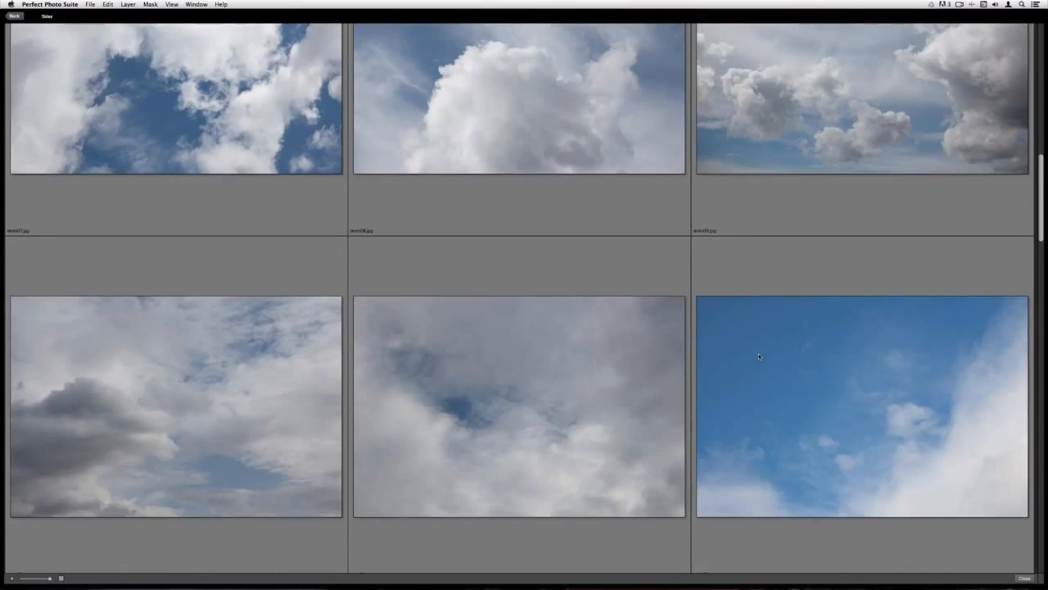
{"action": "scroll", "coordinate": [758, 357], "scroll_direction": "down", "scroll_amount": 9}
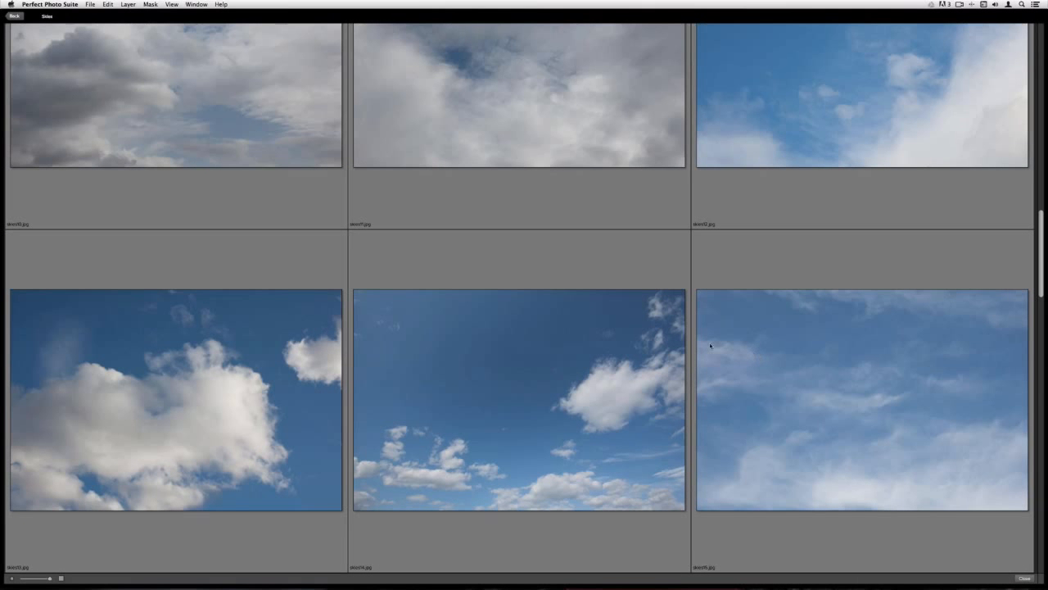
{"action": "double_click", "coordinate": [468, 438]}
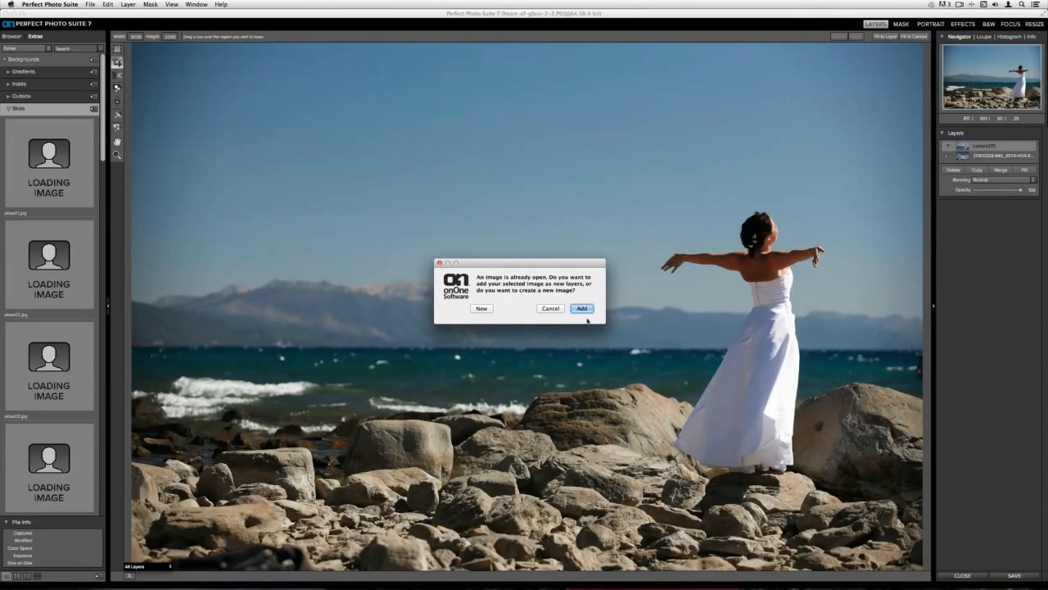
{"action": "left_click", "coordinate": [585, 309]}
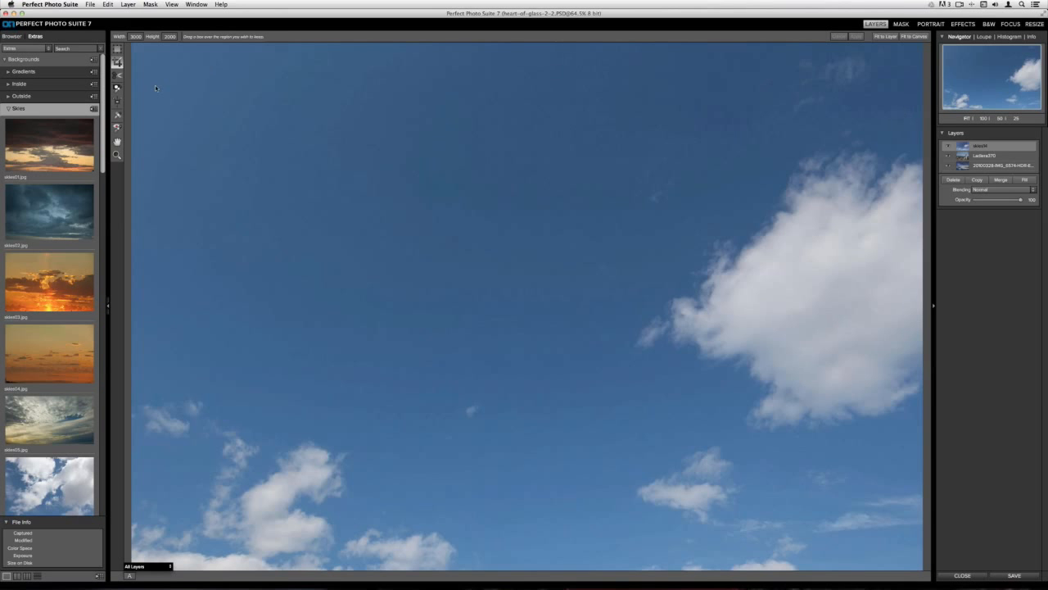
Step: Resize the sky layer to fill the canvas width, slightly oversized, move it up so its lower edge sits just above the water, and apply it
{"action": "left_click", "coordinate": [117, 50]}
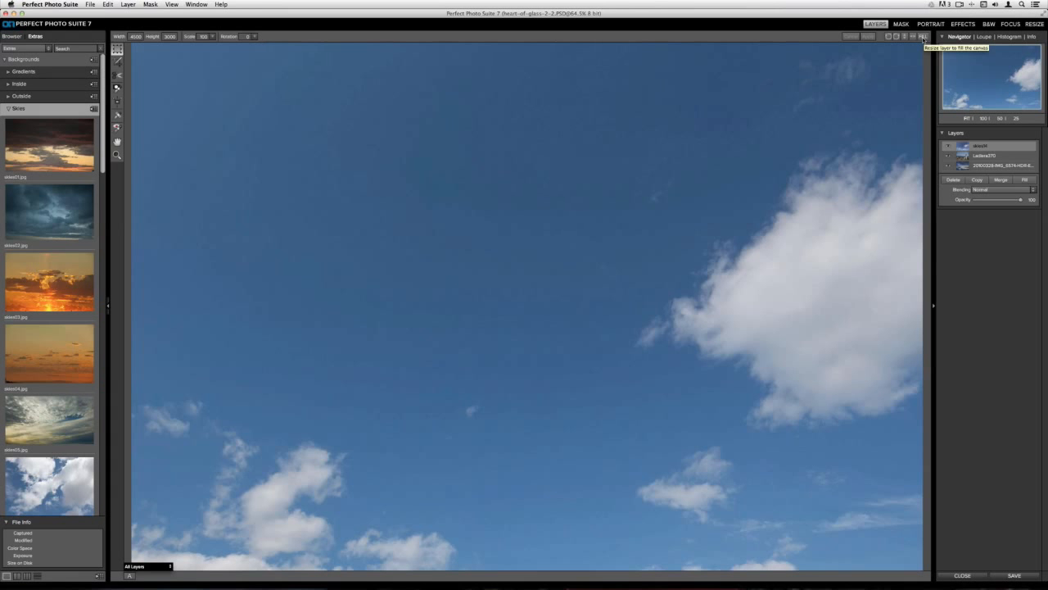
{"action": "left_click", "coordinate": [923, 39]}
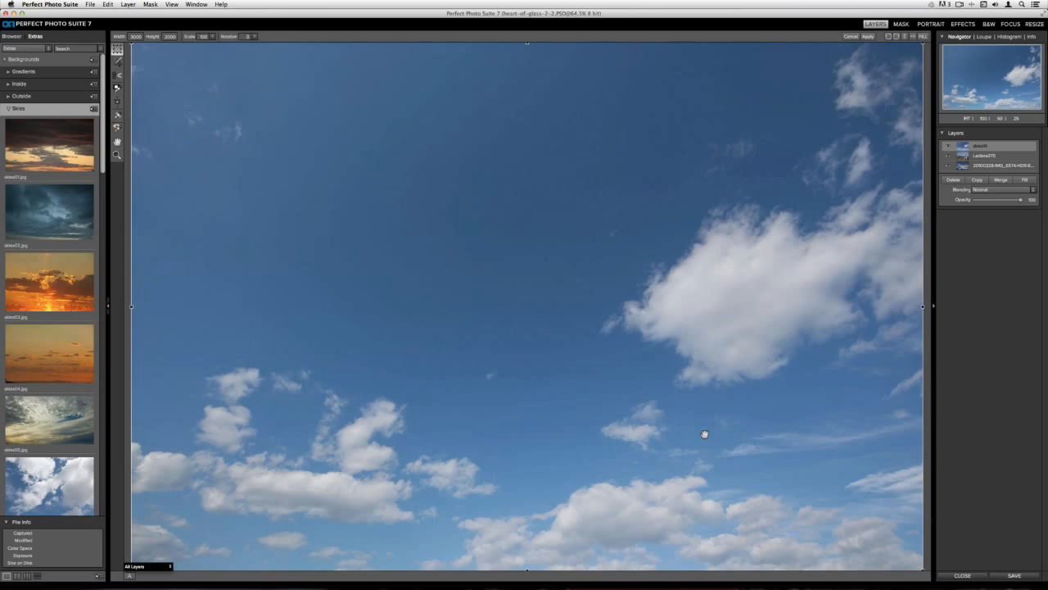
{"action": "left_click_drag", "start_coordinate": [921, 318], "coordinate": [930, 305]}
{"action": "left_click_drag", "start_coordinate": [773, 341], "coordinate": [771, 102]}
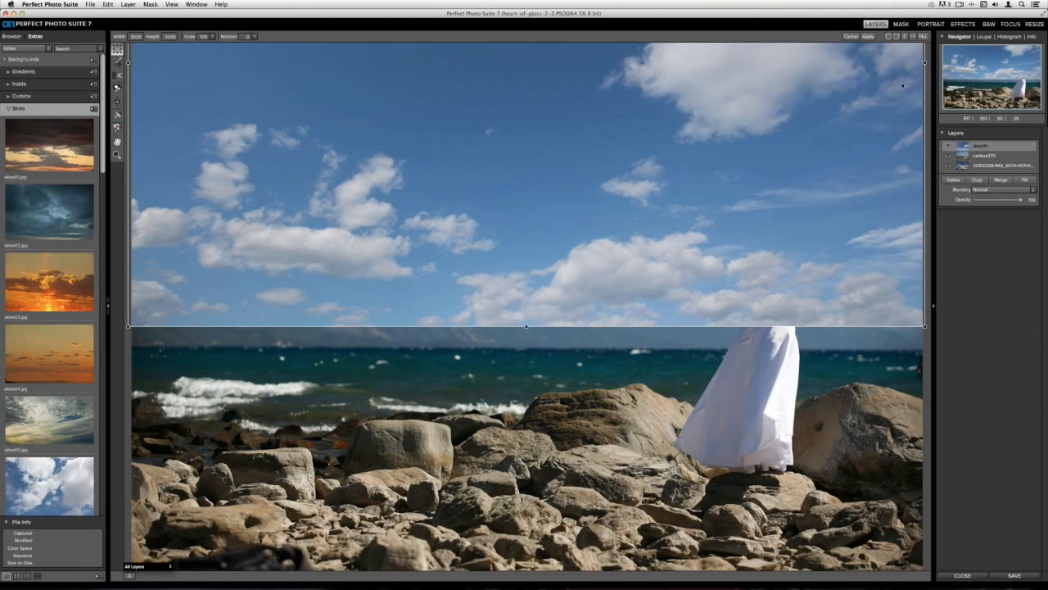
{"action": "left_click", "coordinate": [868, 37]}
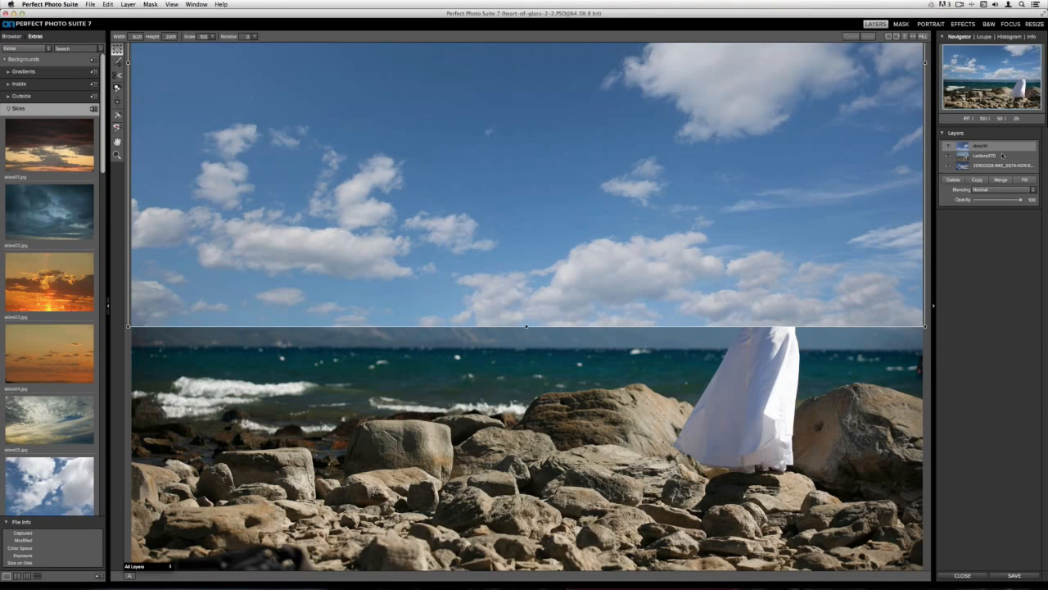
Step: Move the sky layer beneath the woman's layer and, with her layer hidden, delete the pier sunset layer
{"action": "left_click_drag", "start_coordinate": [966, 147], "coordinate": [968, 161]}
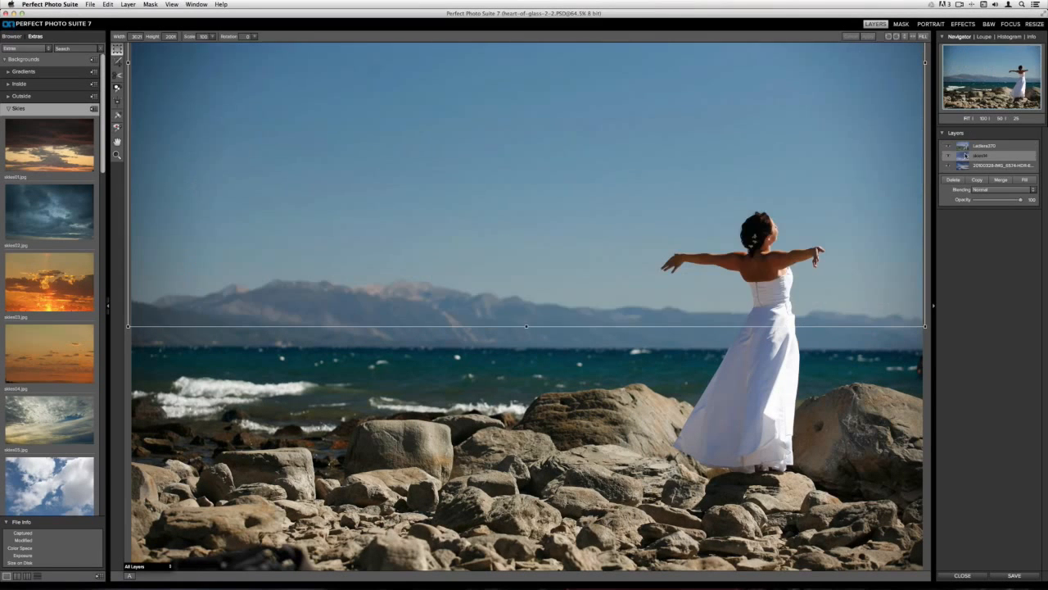
{"action": "left_click", "coordinate": [947, 146]}
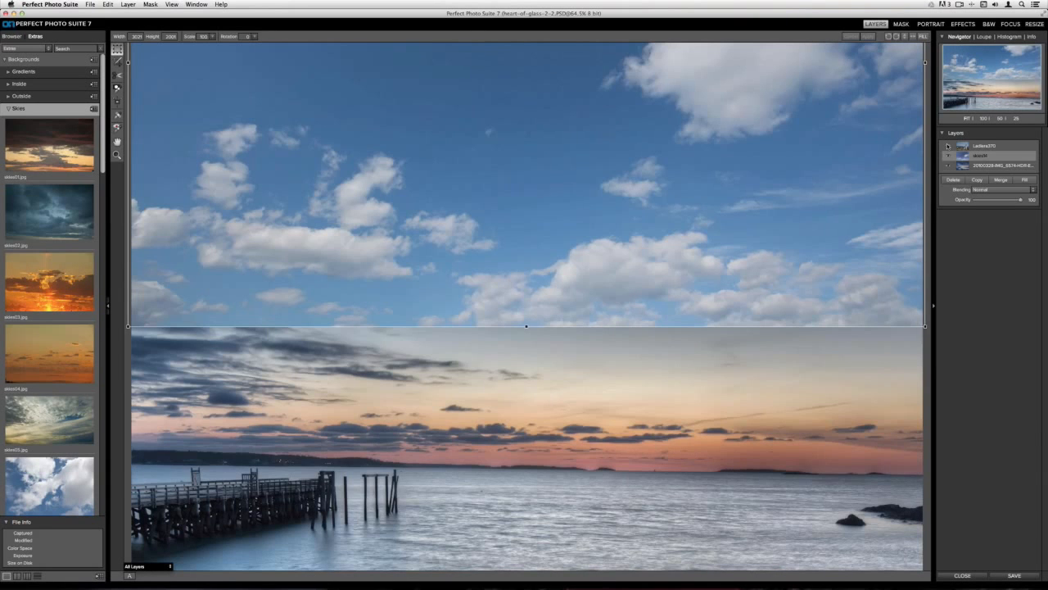
{"action": "left_click", "coordinate": [964, 164]}
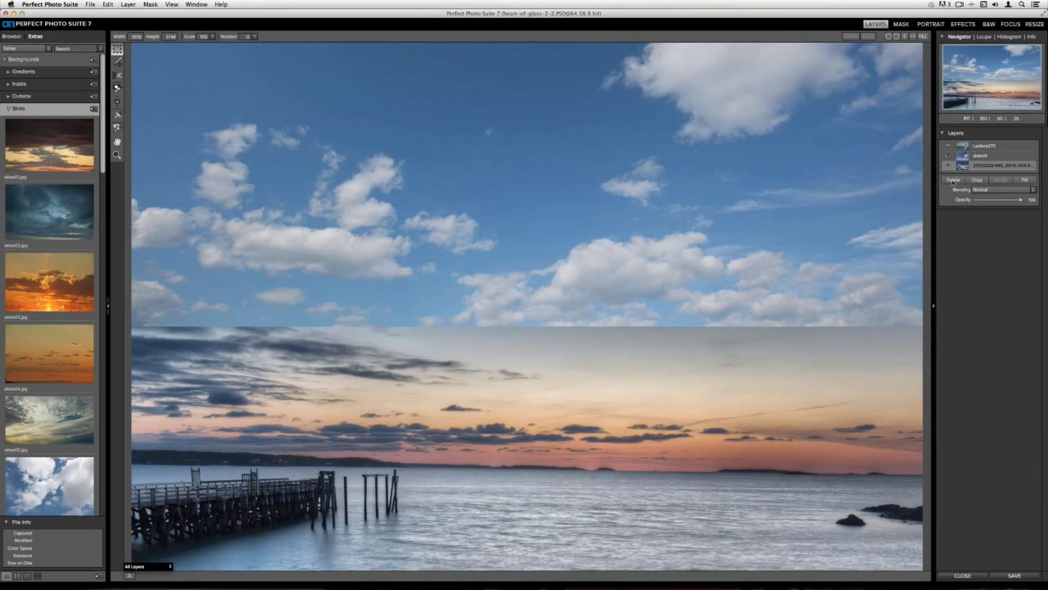
{"action": "left_click", "coordinate": [953, 179]}
Step: Toggle the visibility of the woman's layer to compare it with the sky layer beneath, ending with it visible
{"action": "left_click", "coordinate": [947, 146]}
{"action": "left_click", "coordinate": [948, 146]}
{"action": "left_click", "coordinate": [947, 145]}
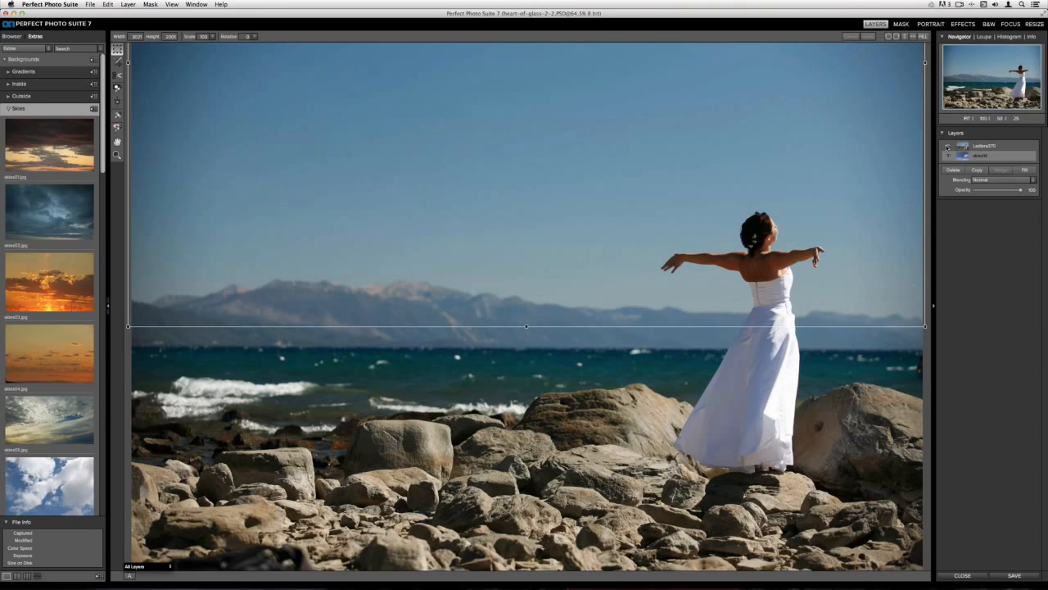
Step: Open the woman's layer for masking and reduce the masking brush to a small size
{"action": "left_click", "coordinate": [962, 147]}
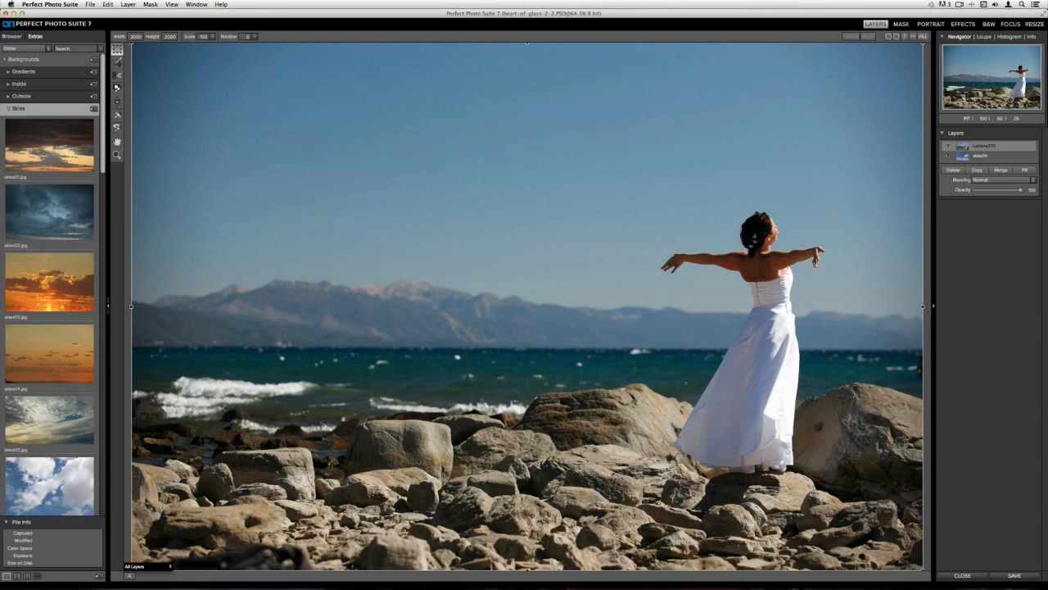
{"action": "left_click", "coordinate": [901, 24]}
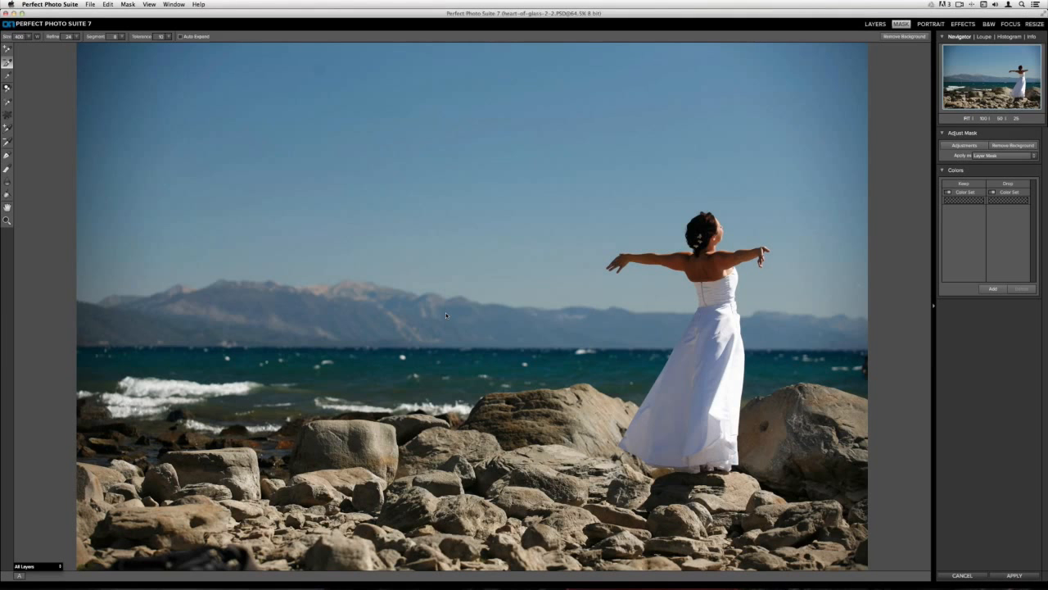
{"action": "key", "text": "bracketleft"}
{"action": "key", "text": "bracketleft"}
{"action": "key", "text": "bracketleft"}
{"action": "key", "text": "bracketleft"}
{"action": "key", "text": "bracketleft"}
{"action": "key", "text": "bracketleft"}
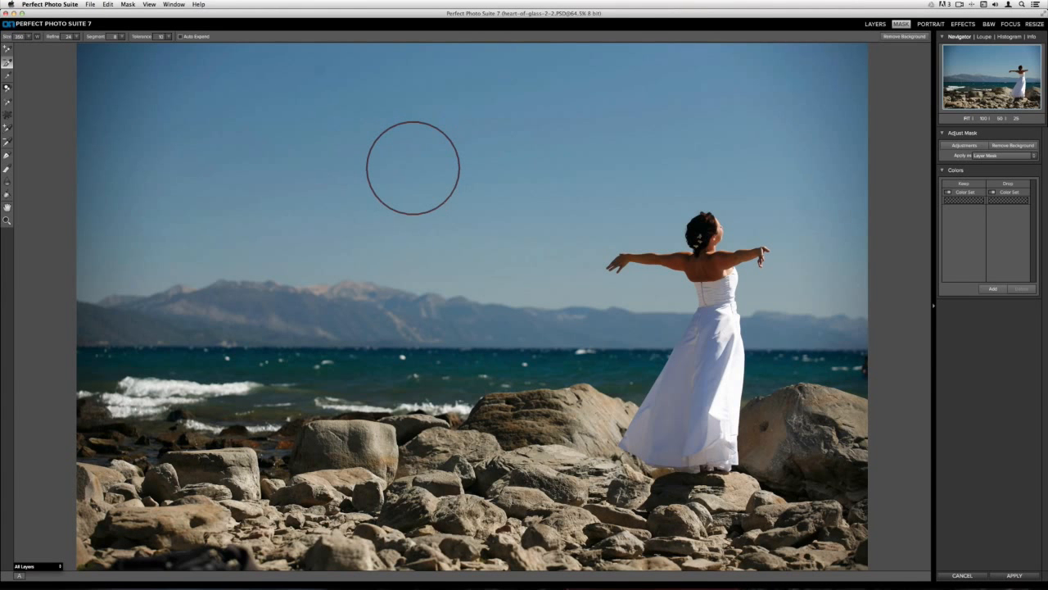
{"action": "key", "text": "bracketleft"}
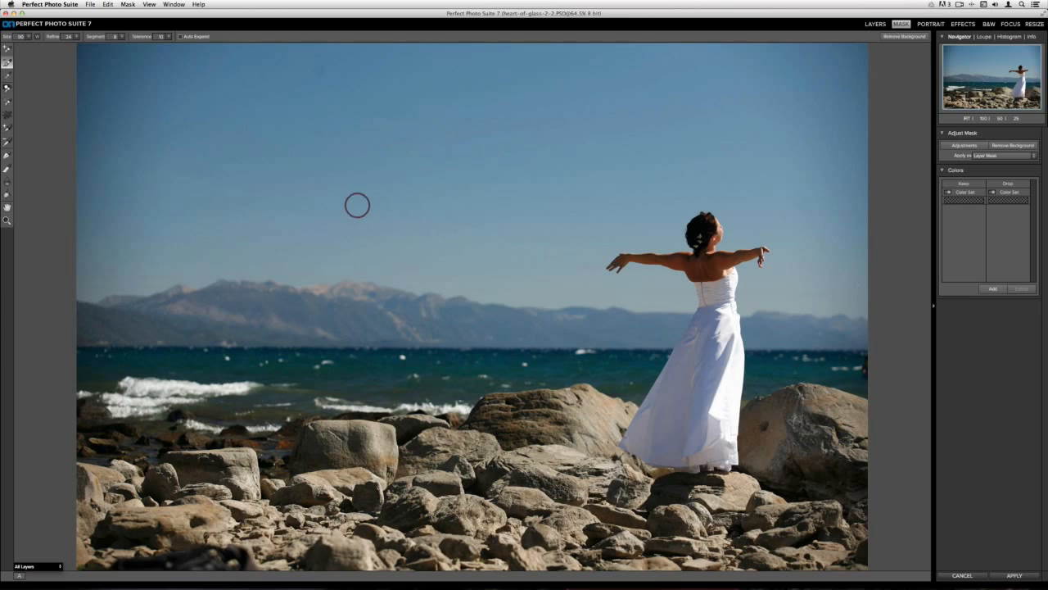
Step: Try removing the sky with a single brush stroke, undo it, and lower the Segment and Refine values
{"action": "left_click_drag", "start_coordinate": [346, 193], "coordinate": [473, 206]}
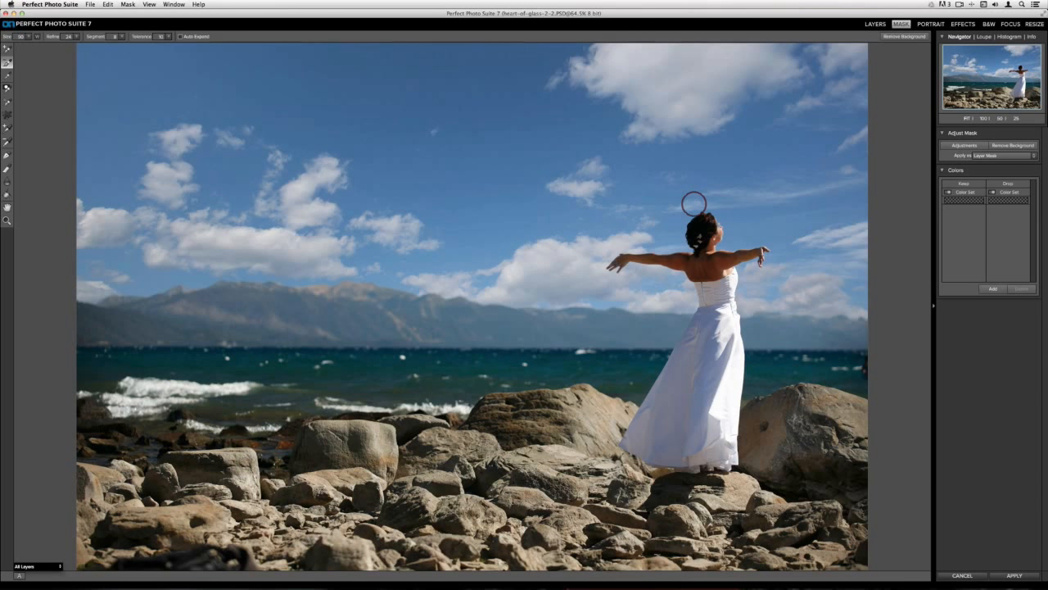
{"action": "key", "text": "super+z"}
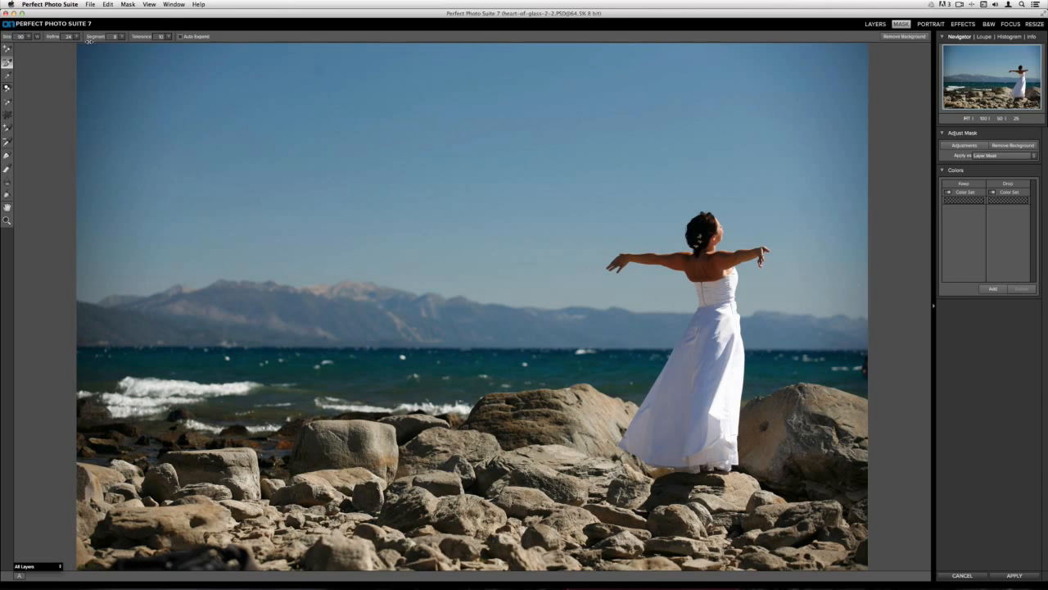
{"action": "left_click_drag", "start_coordinate": [91, 36], "coordinate": [88, 36]}
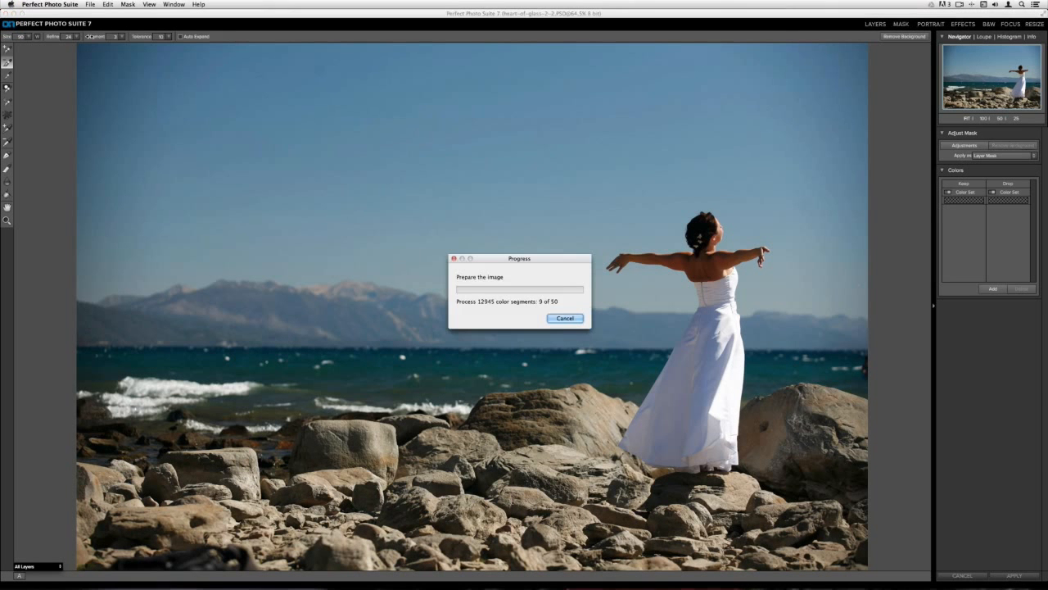
{"action": "left_click_drag", "start_coordinate": [53, 36], "coordinate": [22, 34]}
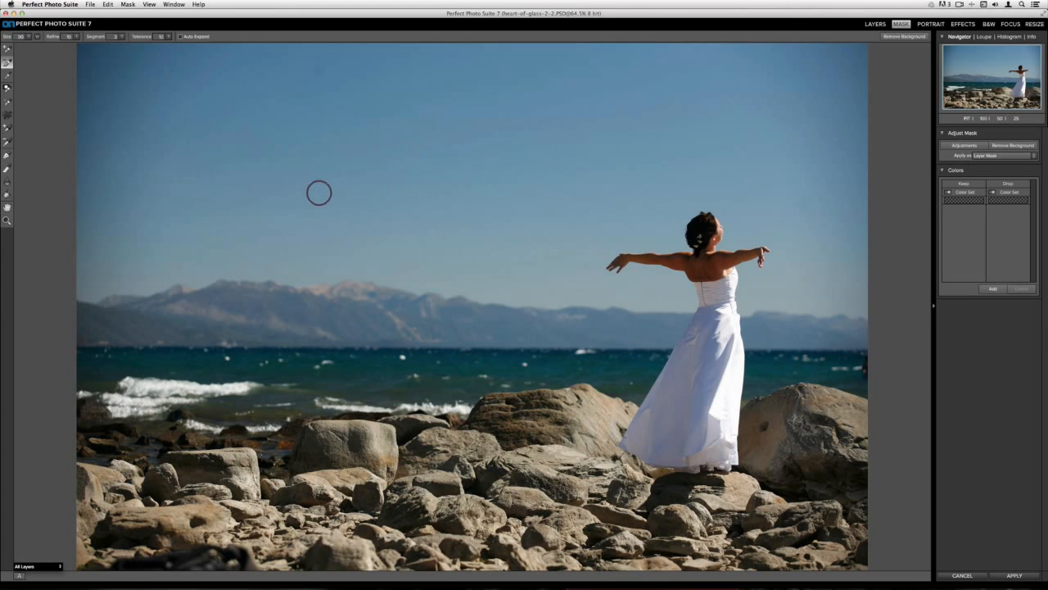
Step: Brush away the blue sky in the woman's layer and apply the mask, checking it by toggling the layer's visibility
{"action": "left_click_drag", "start_coordinate": [331, 193], "coordinate": [504, 202]}
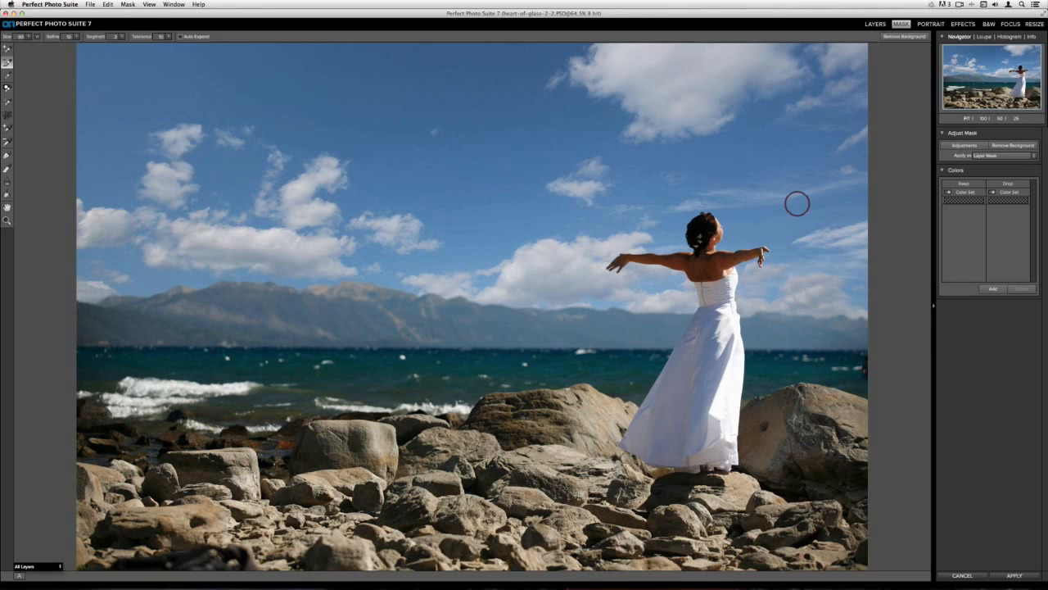
{"action": "left_click", "coordinate": [1015, 579]}
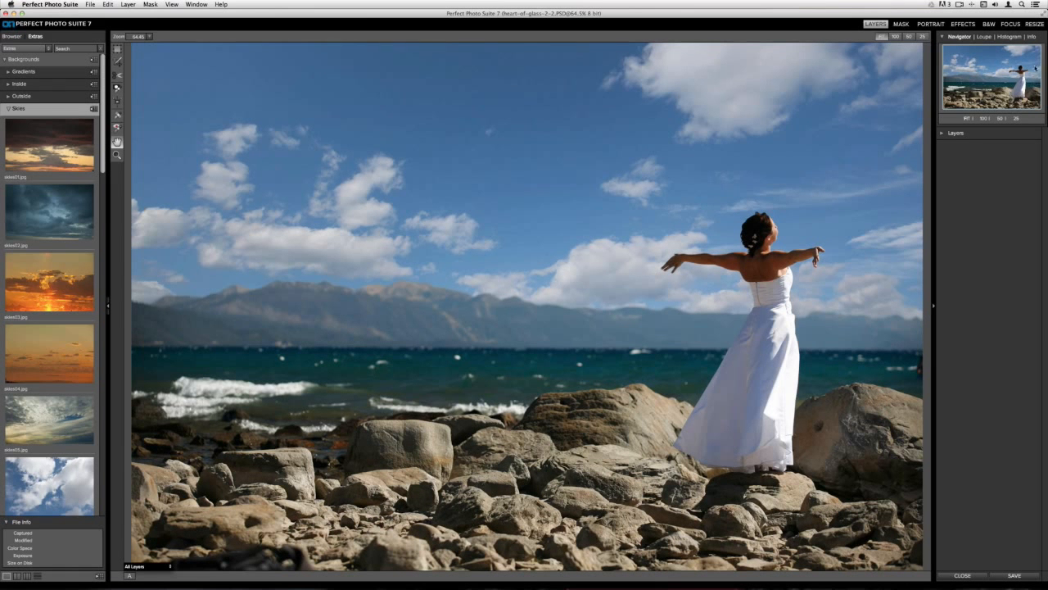
{"action": "left_click", "coordinate": [942, 134]}
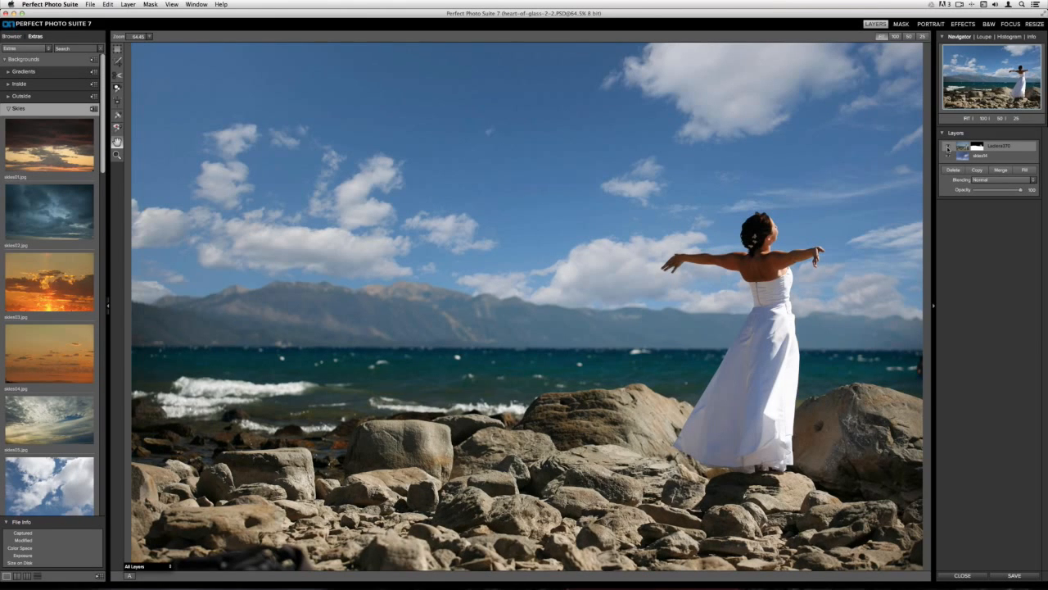
{"action": "left_click", "coordinate": [948, 146]}
{"action": "left_click", "coordinate": [947, 148]}
Step: Open the sky layer in FocalPoint and reposition the round FocusBug over the rocks in the lower middle of the image
{"action": "left_click", "coordinate": [966, 155]}
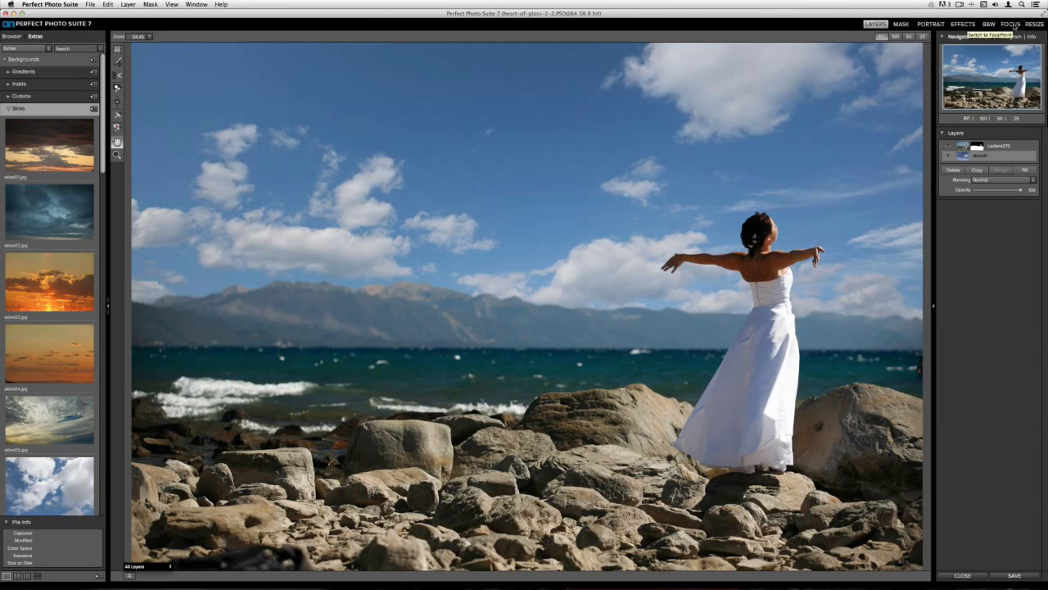
{"action": "left_click", "coordinate": [1013, 25]}
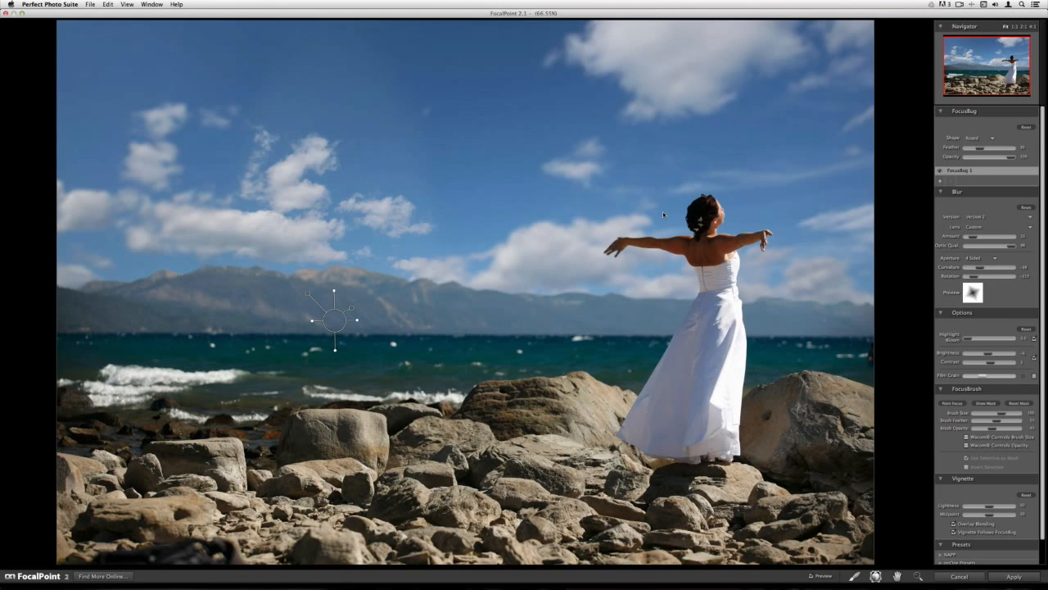
{"action": "left_click_drag", "start_coordinate": [312, 316], "coordinate": [439, 342]}
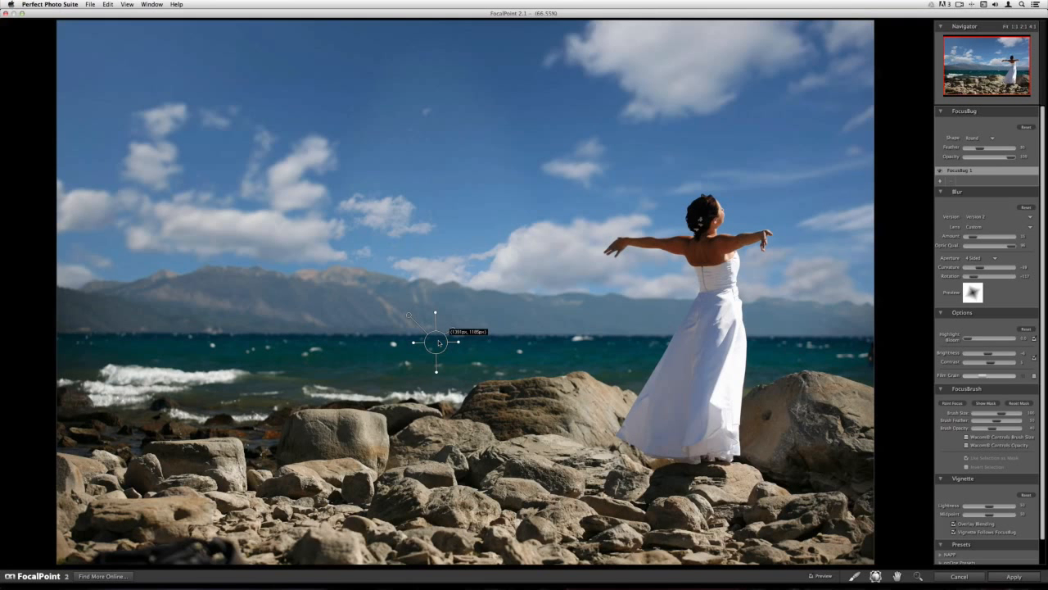
{"action": "left_click_drag", "start_coordinate": [439, 344], "coordinate": [439, 343]}
{"action": "left_click_drag", "start_coordinate": [460, 341], "coordinate": [442, 435]}
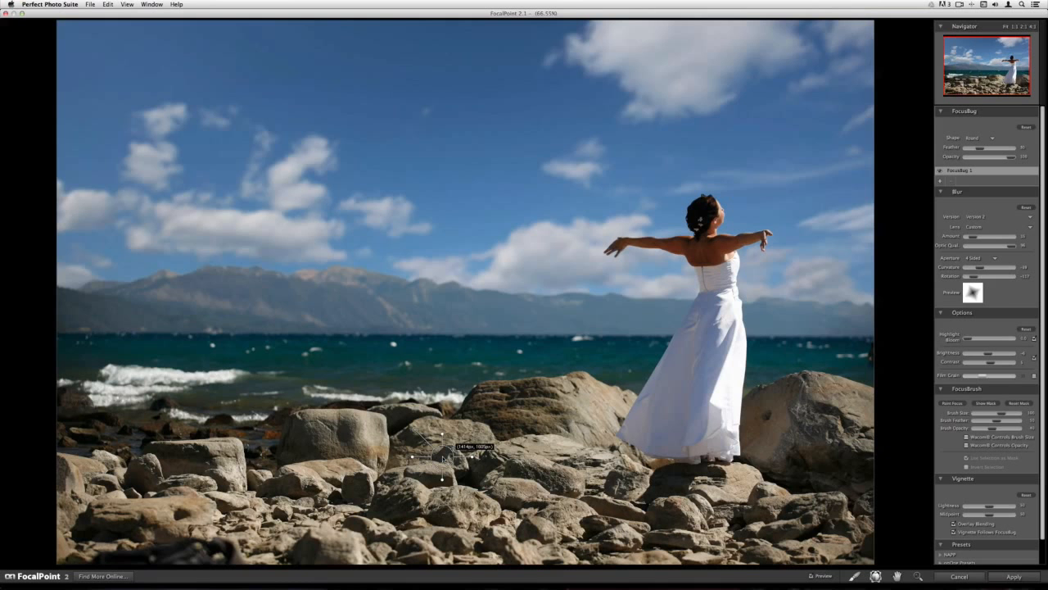
{"action": "left_click_drag", "start_coordinate": [442, 451], "coordinate": [464, 495]}
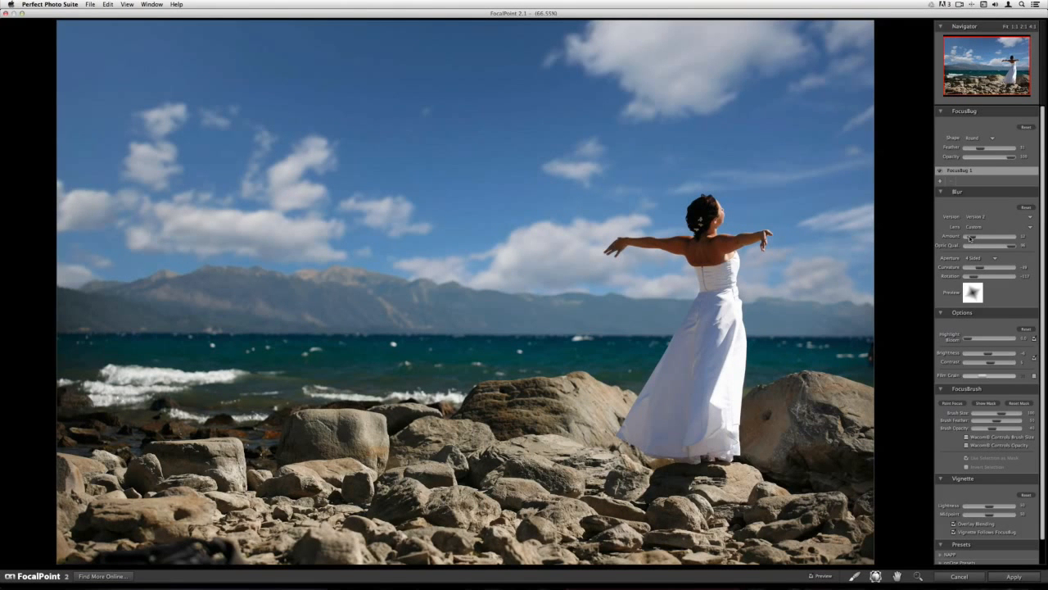
Step: Raise the blur's Highlight Bloom, Brightness and Contrast slightly, and apply the FocalPoint effect
{"action": "scroll", "coordinate": [995, 328], "scroll_direction": "down", "scroll_amount": 1}
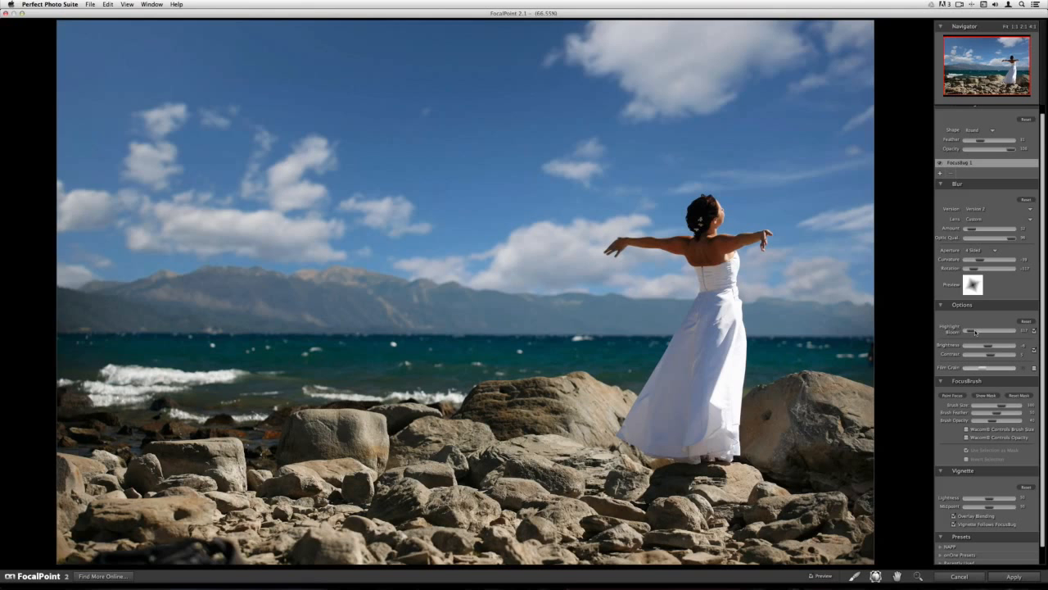
{"action": "left_click_drag", "start_coordinate": [975, 332], "coordinate": [989, 346]}
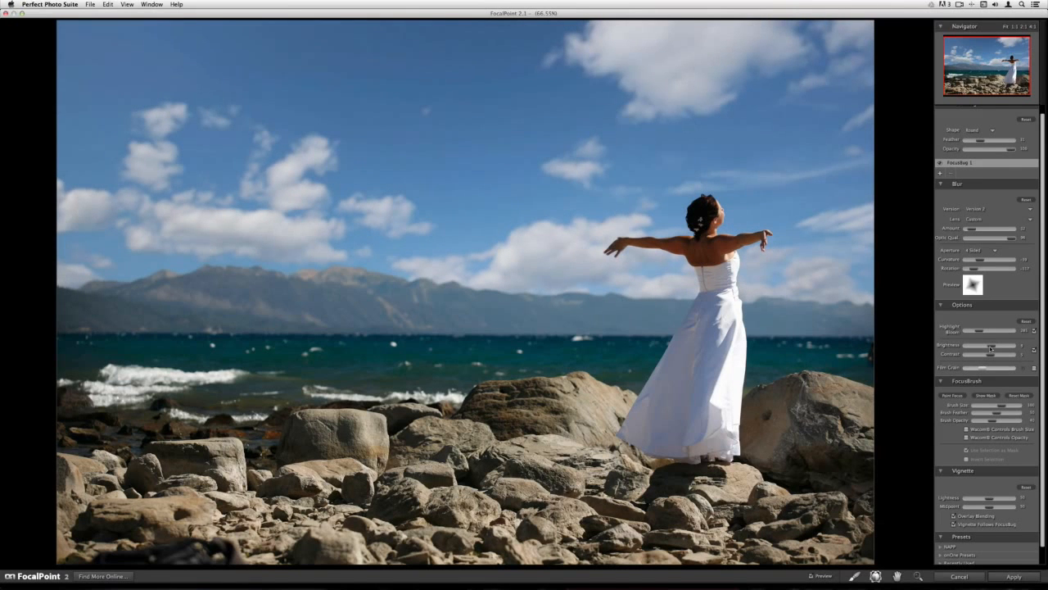
{"action": "left_click_drag", "start_coordinate": [990, 354], "coordinate": [995, 355]}
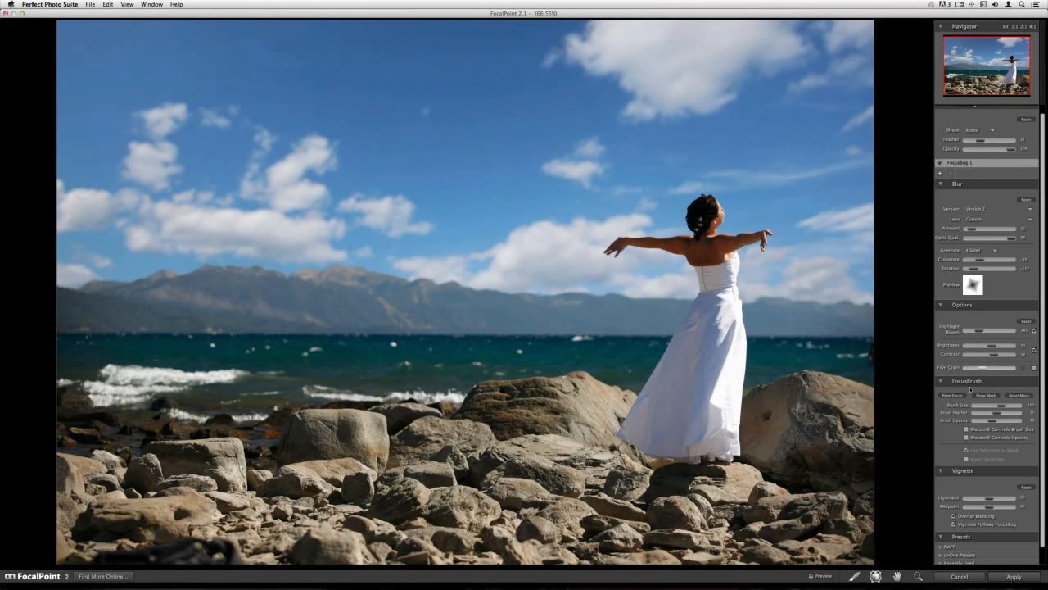
{"action": "scroll", "coordinate": [971, 389], "scroll_direction": "down", "scroll_amount": 1}
{"action": "left_click", "coordinate": [1007, 578]}
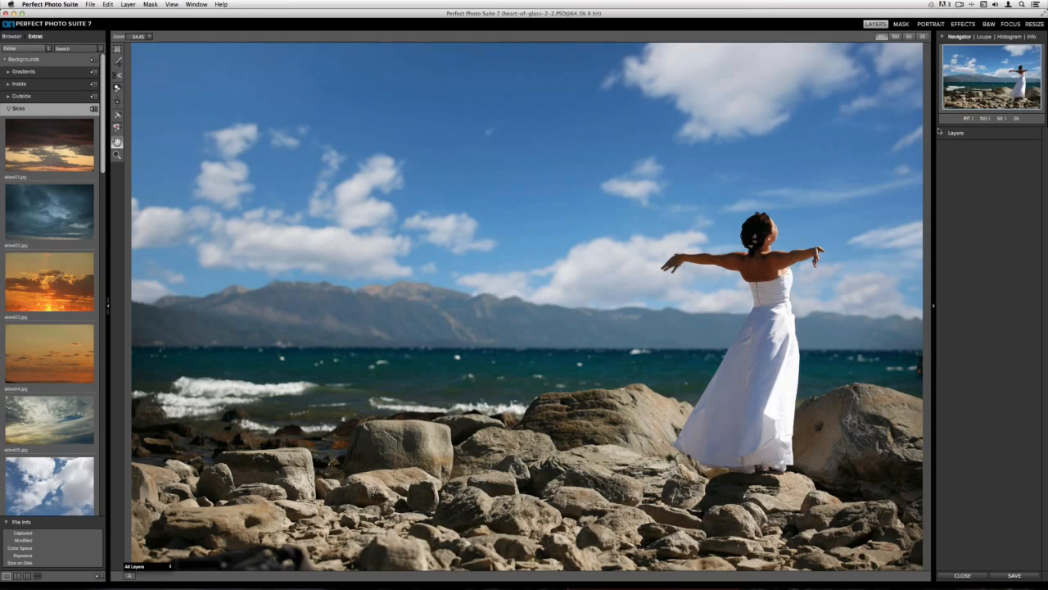
Step: Select the woman's masked layer and crop the canvas to fit that layer
{"action": "left_click", "coordinate": [945, 134]}
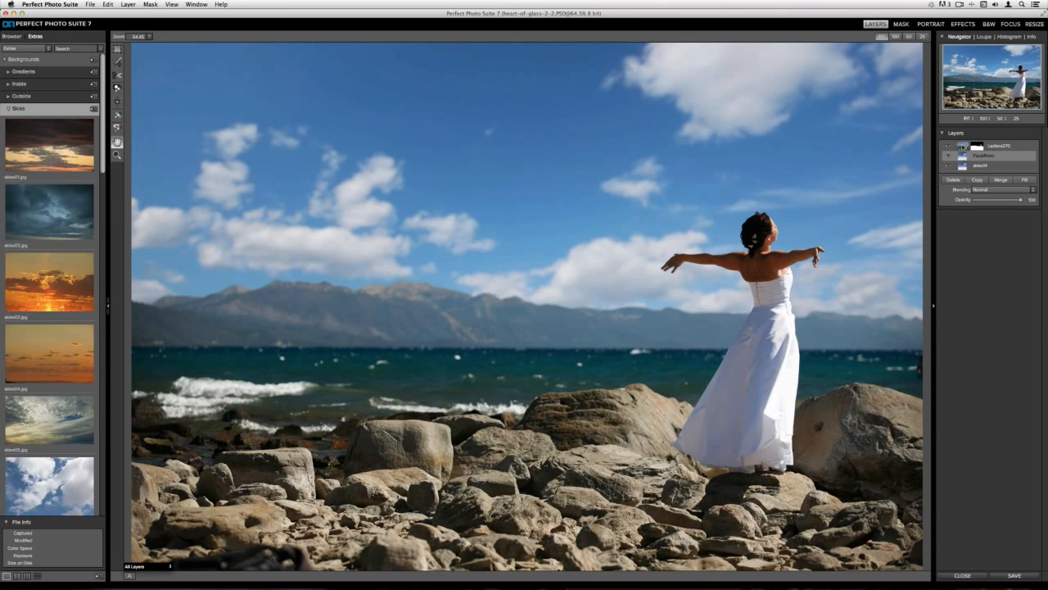
{"action": "left_click", "coordinate": [961, 145]}
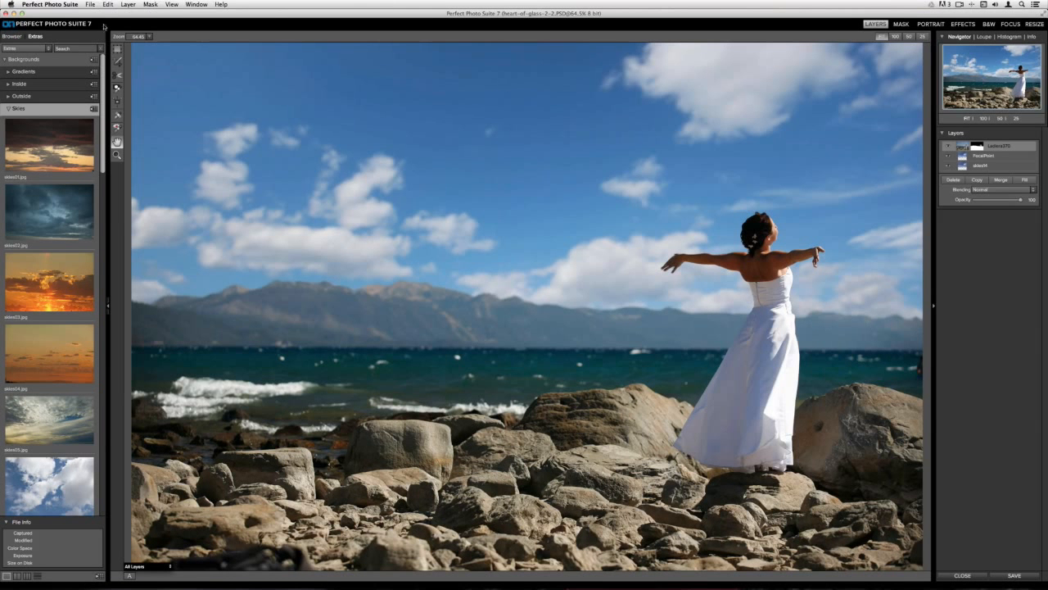
{"action": "left_click", "coordinate": [117, 62]}
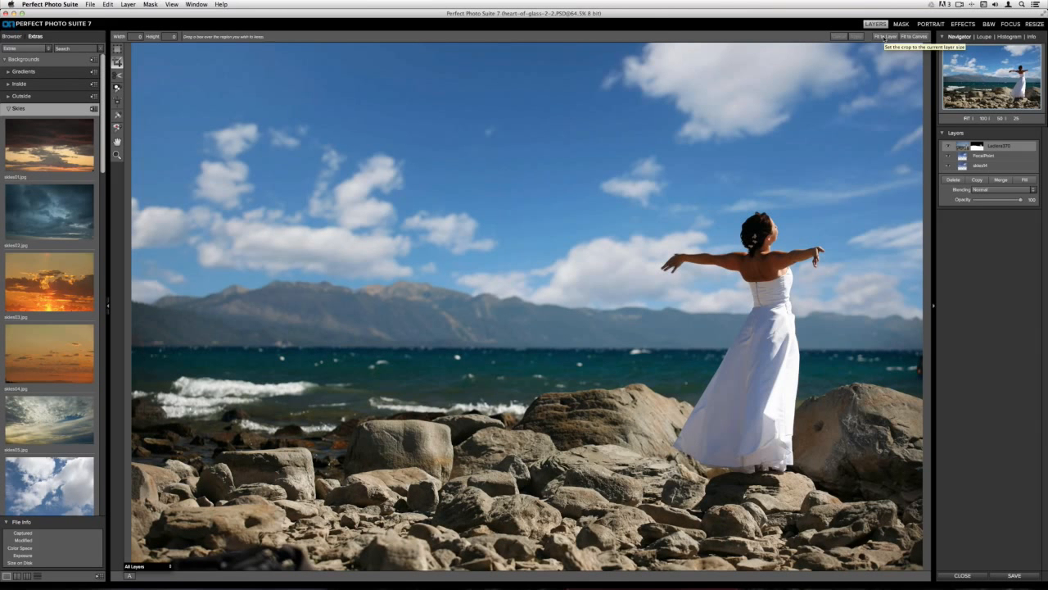
{"action": "left_click", "coordinate": [883, 37]}
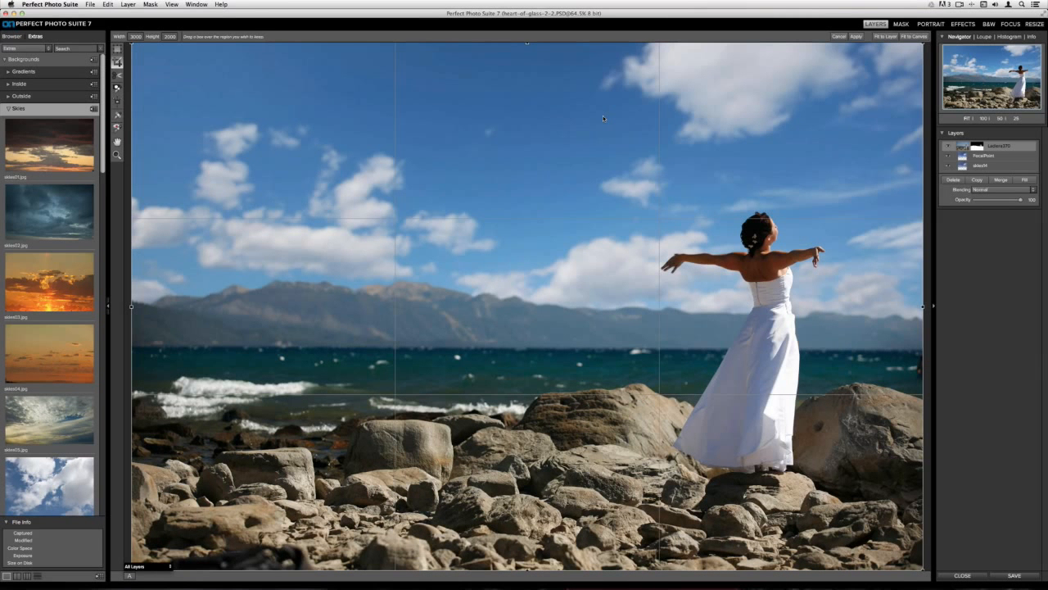
{"action": "left_click", "coordinate": [854, 37]}
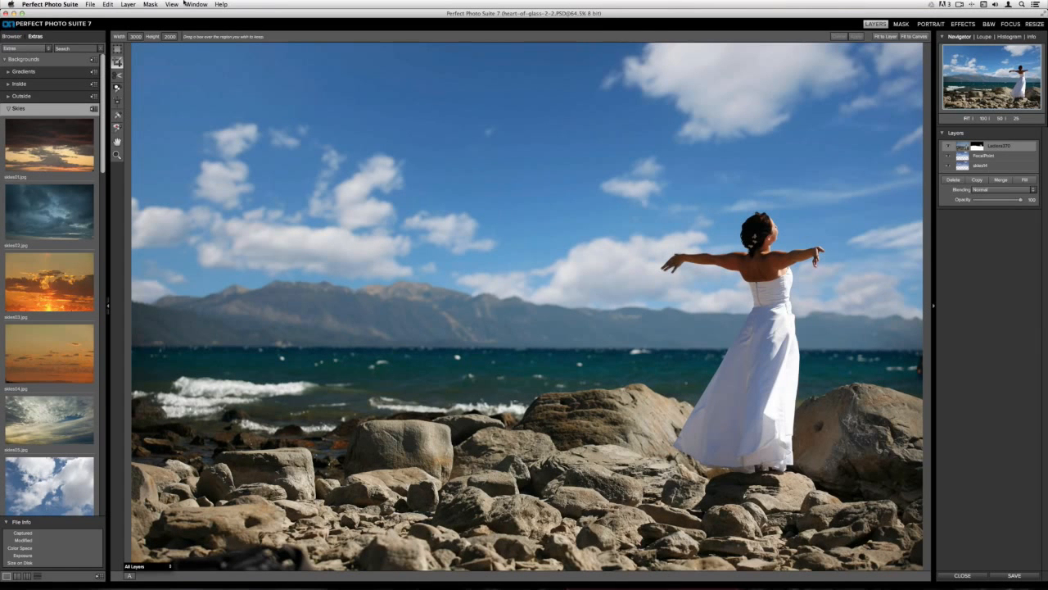
Step: Create a new stamped layer from the visible layers at the top of the stack
{"action": "left_click", "coordinate": [94, 3]}
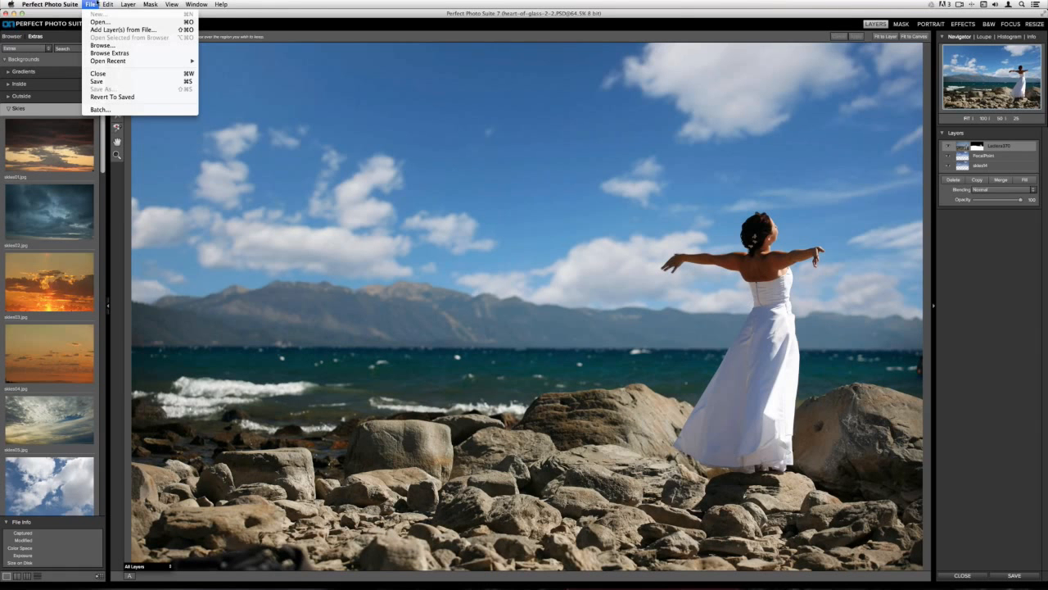
{"action": "mouse_move", "coordinate": [106, 5]}
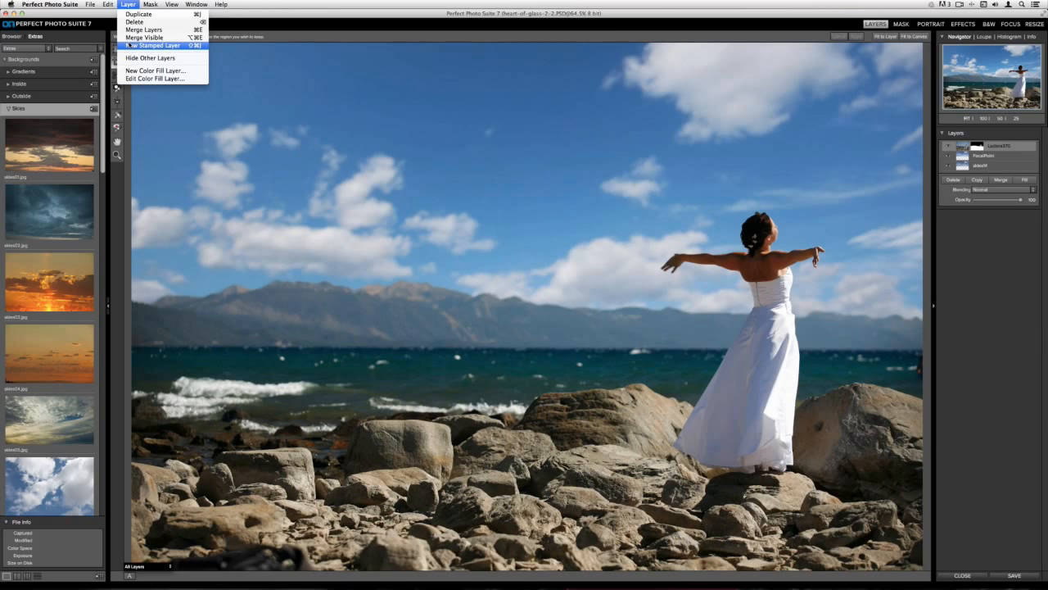
{"action": "left_click", "coordinate": [128, 45]}
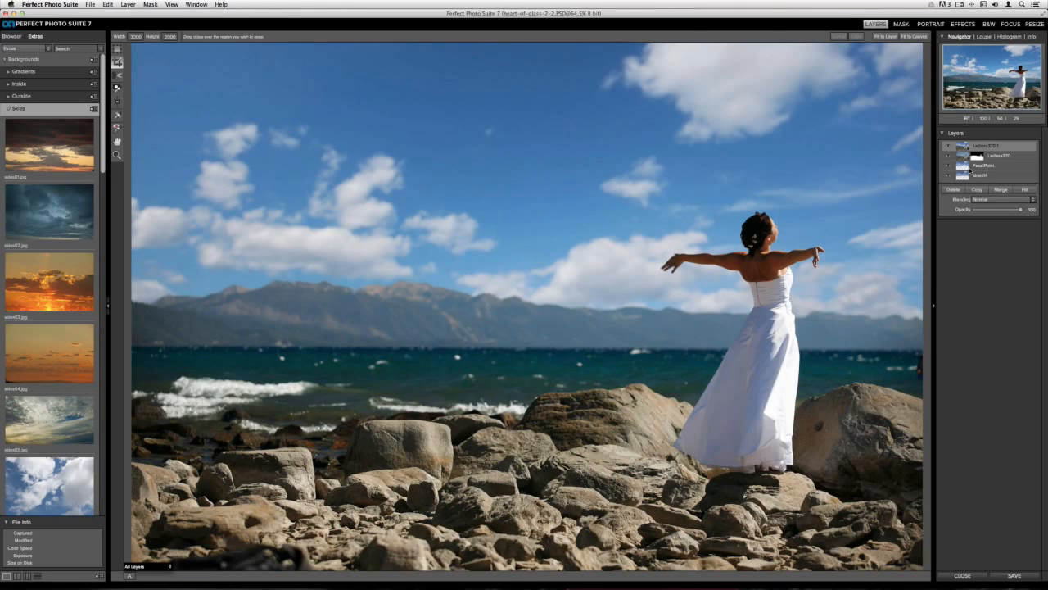
{"action": "left_click", "coordinate": [128, 4]}
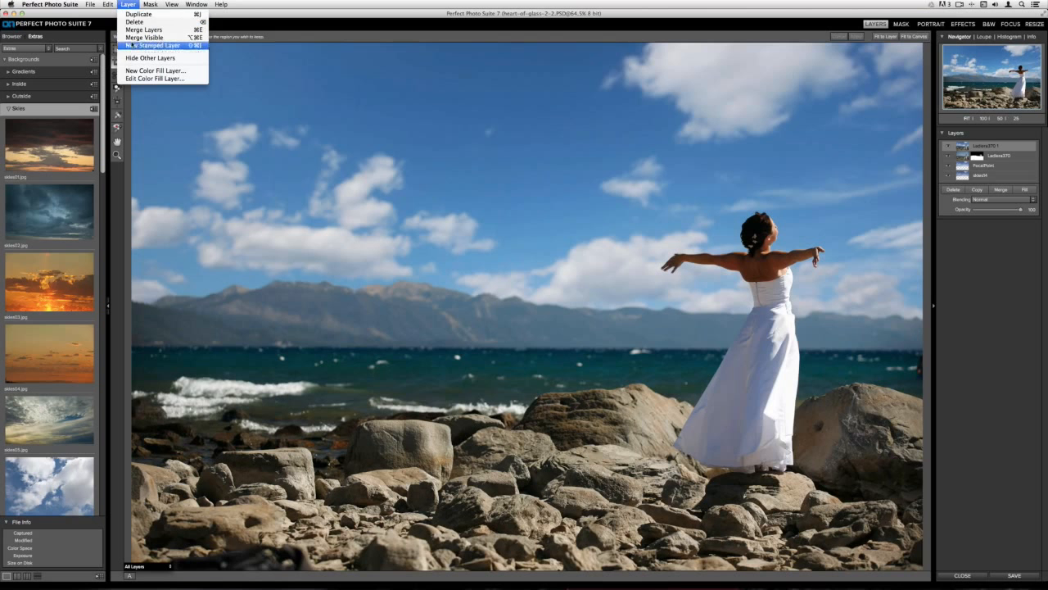
{"action": "left_click", "coordinate": [131, 45]}
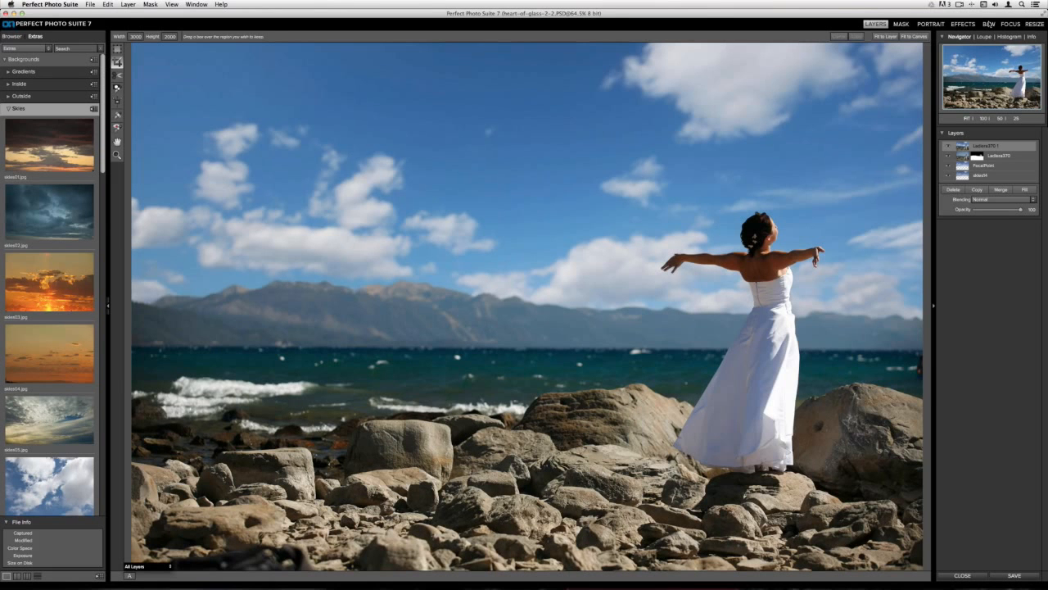
Step: Open the stamped layer in Perfect B&W and apply the Ambrose effect from the Hollywood Portrait category
{"action": "left_click", "coordinate": [990, 24]}
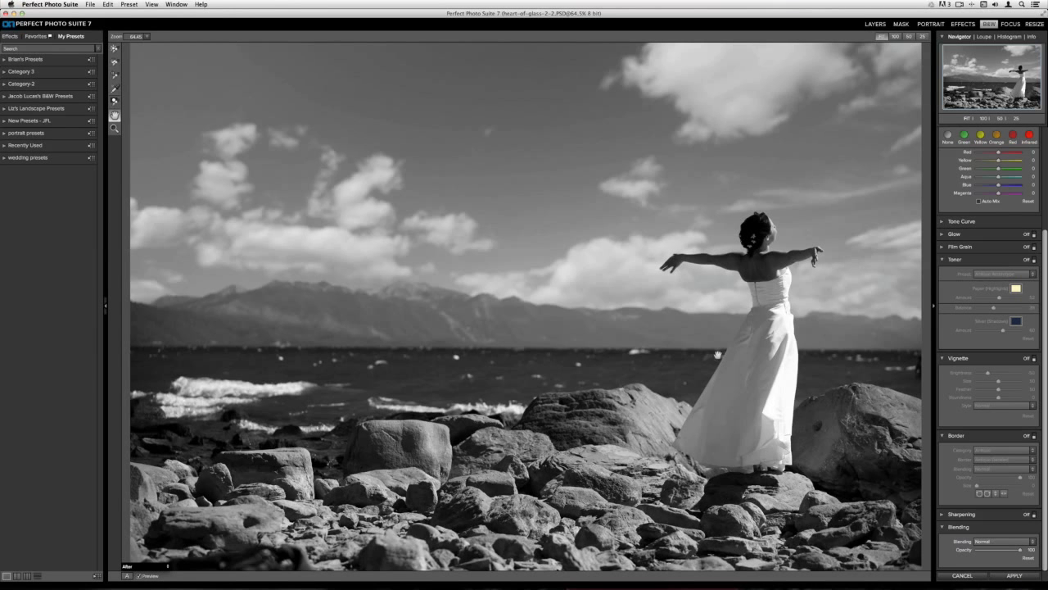
{"action": "left_click", "coordinate": [9, 37]}
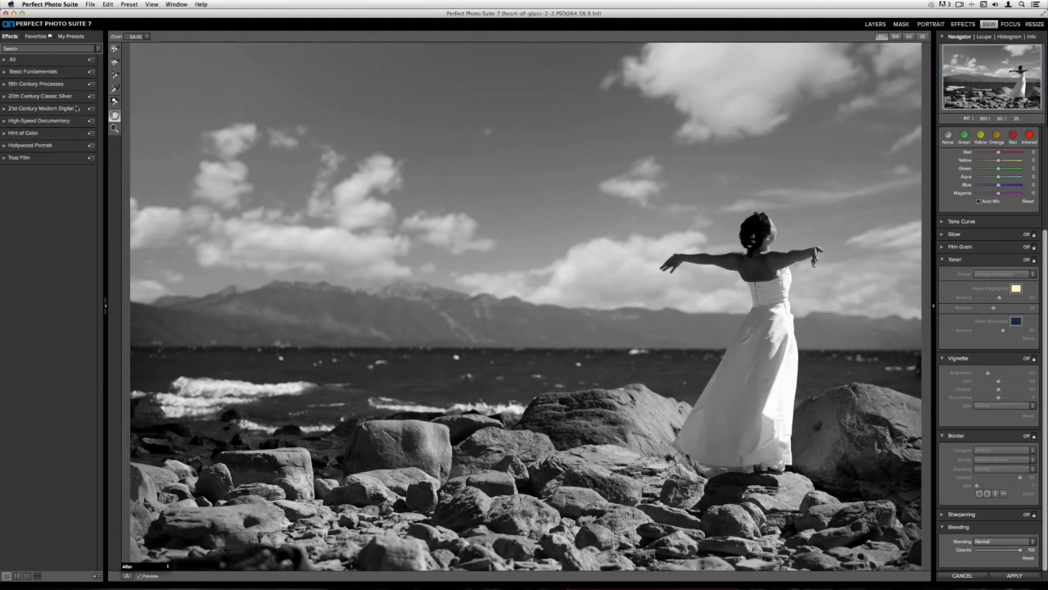
{"action": "left_click", "coordinate": [31, 144]}
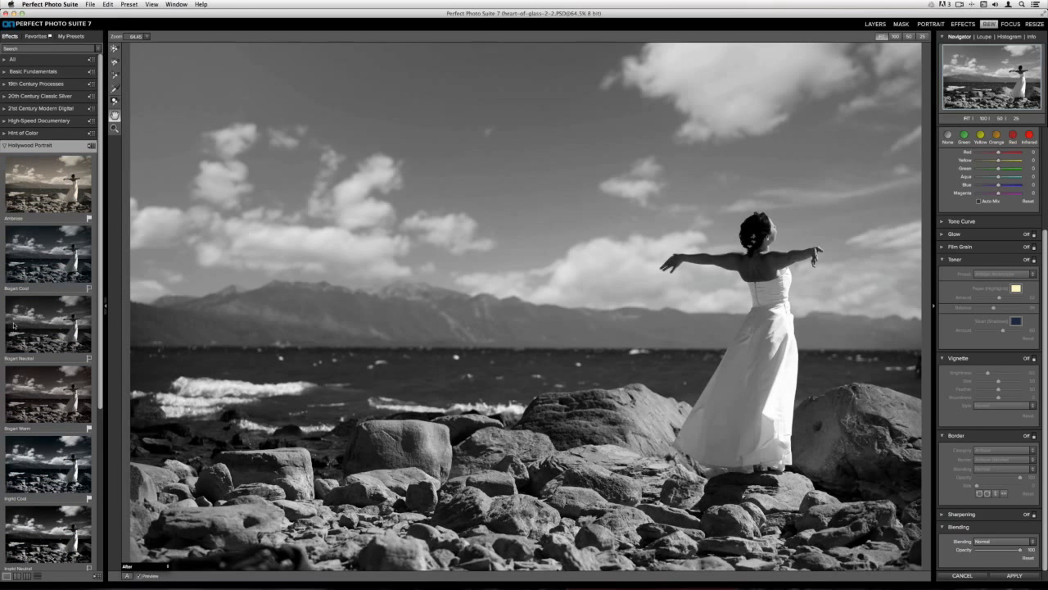
{"action": "scroll", "coordinate": [13, 327], "scroll_direction": "down", "scroll_amount": 3}
{"action": "scroll", "coordinate": [13, 327], "scroll_direction": "down", "scroll_amount": 5}
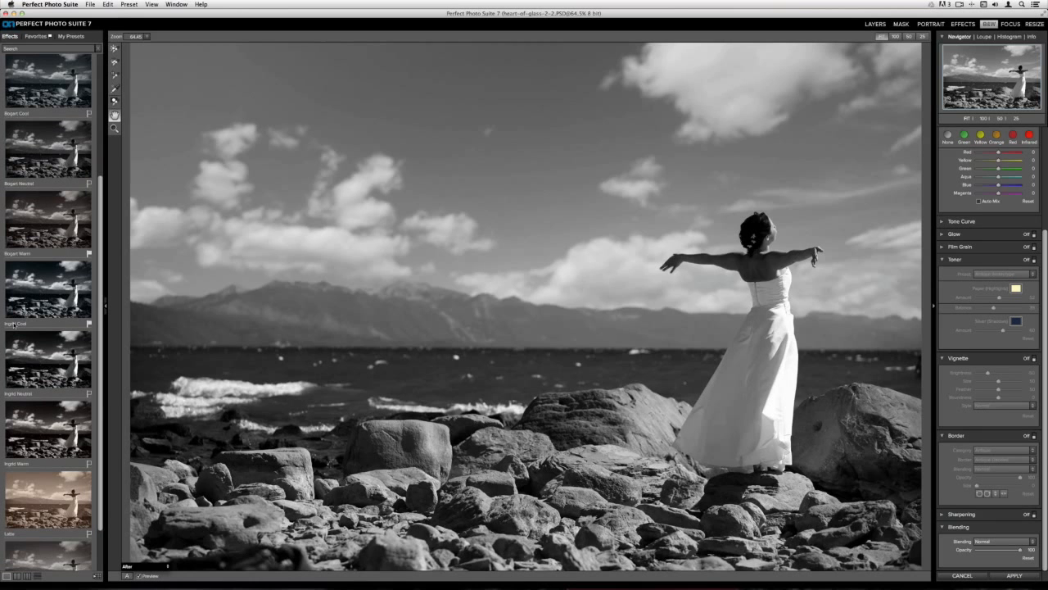
{"action": "scroll", "coordinate": [27, 380], "scroll_direction": "down", "scroll_amount": 3}
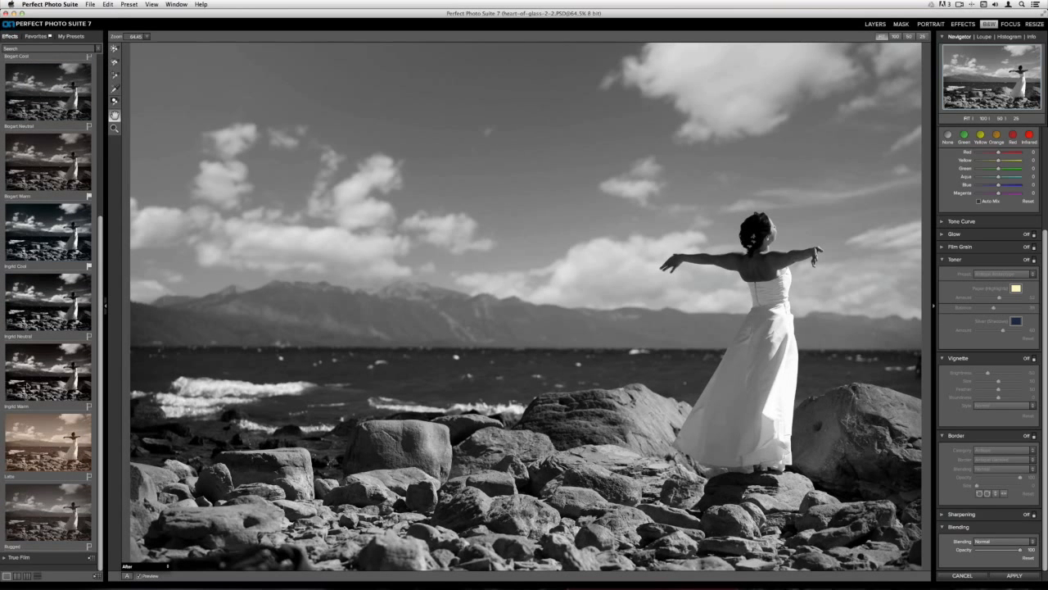
{"action": "scroll", "coordinate": [27, 381], "scroll_direction": "up", "scroll_amount": 10}
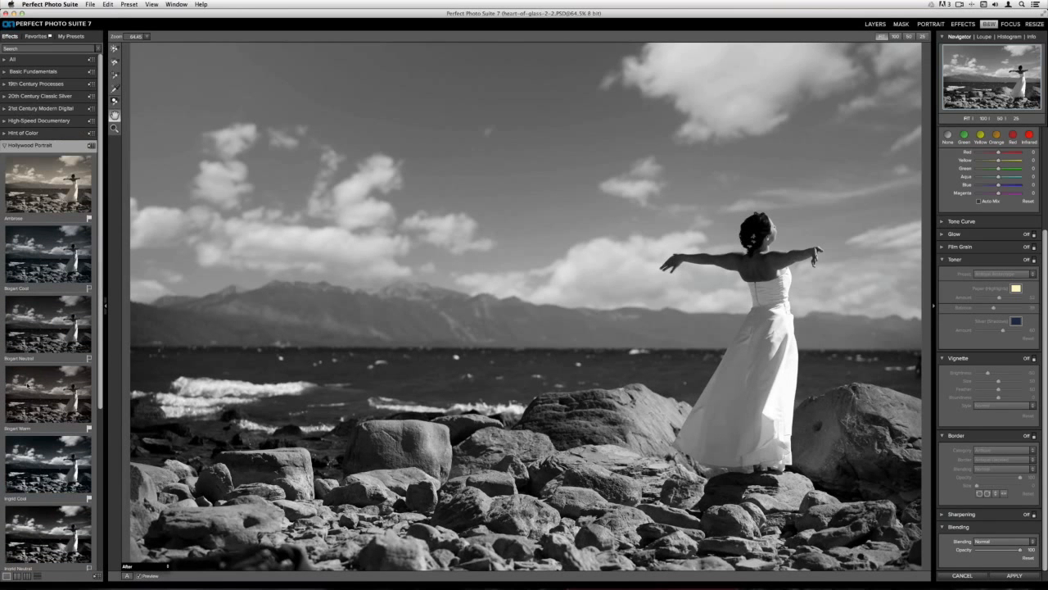
{"action": "left_click", "coordinate": [39, 191]}
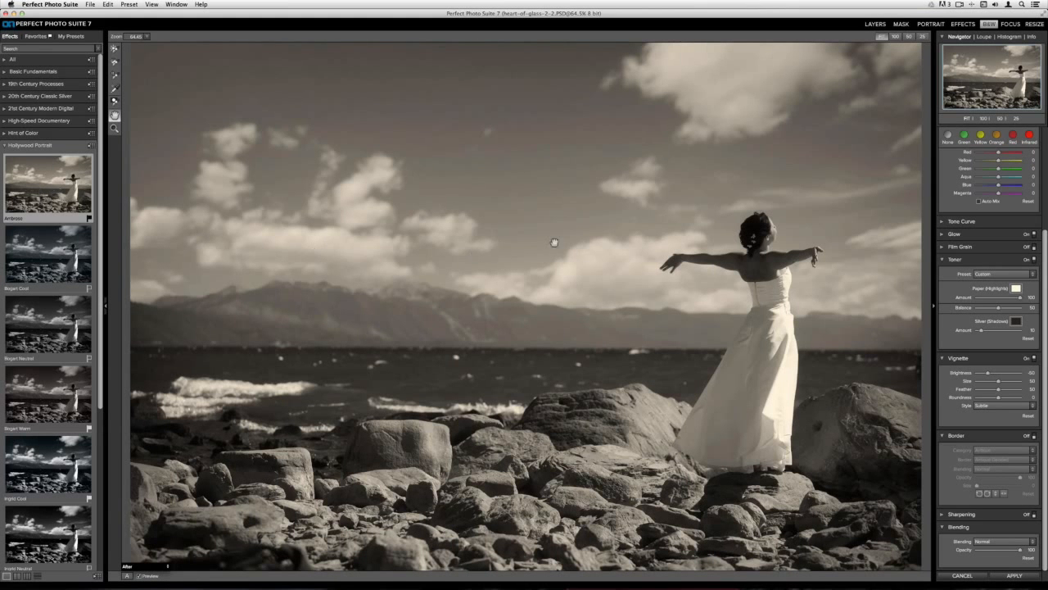
Step: Raise the Contrast of the black-and-white image to about 26 in the Tone settings
{"action": "scroll", "coordinate": [956, 222], "scroll_direction": "up", "scroll_amount": 5}
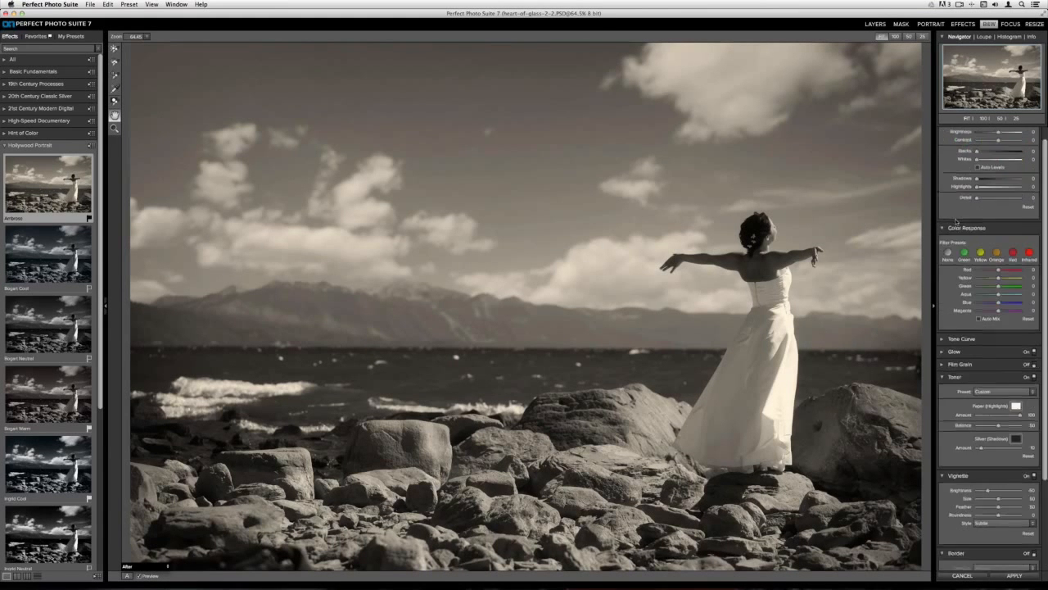
{"action": "left_click_drag", "start_coordinate": [998, 159], "coordinate": [1004, 158]}
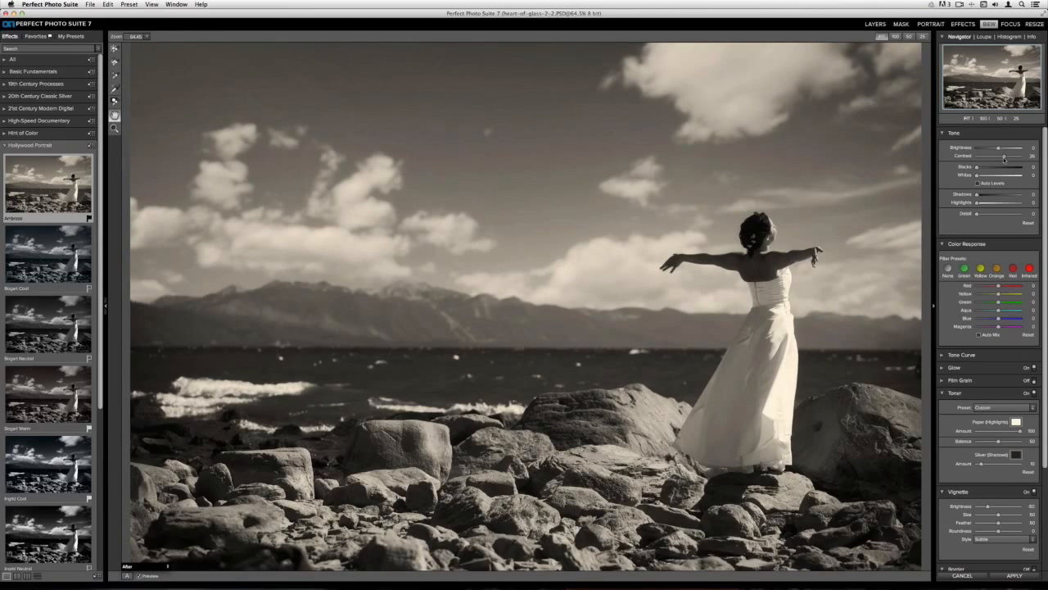
{"action": "mouse_move", "coordinate": [977, 196]}
{"action": "left_mouse_down"}
{"action": "mouse_move", "coordinate": [987, 199]}
{"action": "mouse_move", "coordinate": [970, 198]}
{"action": "left_mouse_up"}
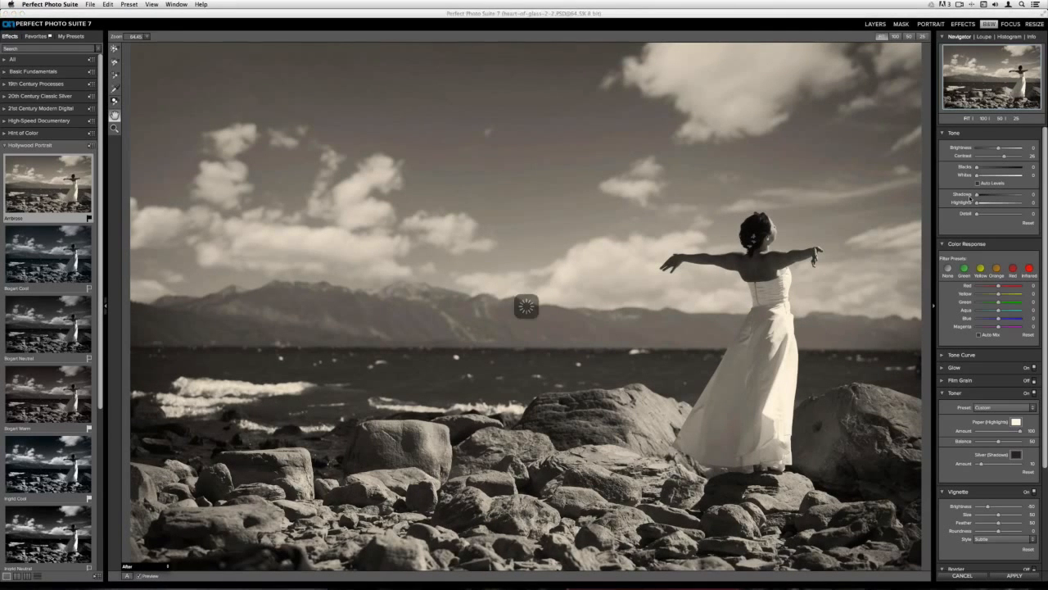
Step: Expand the Glow settings and raise the glow Amount slightly to 12
{"action": "scroll", "coordinate": [997, 297], "scroll_direction": "down", "scroll_amount": 4}
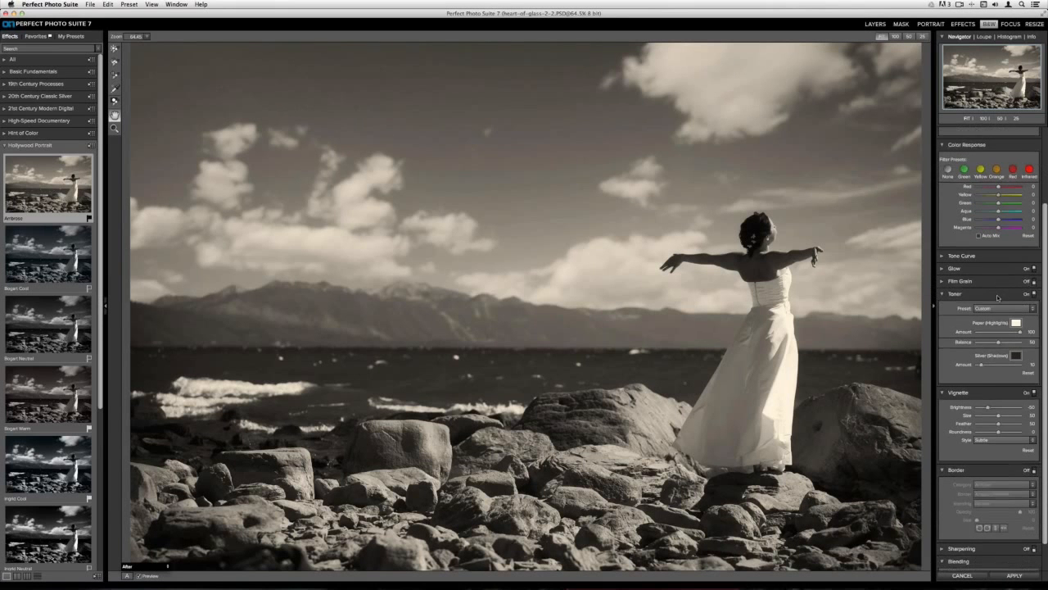
{"action": "scroll", "coordinate": [998, 297], "scroll_direction": "down", "scroll_amount": 1}
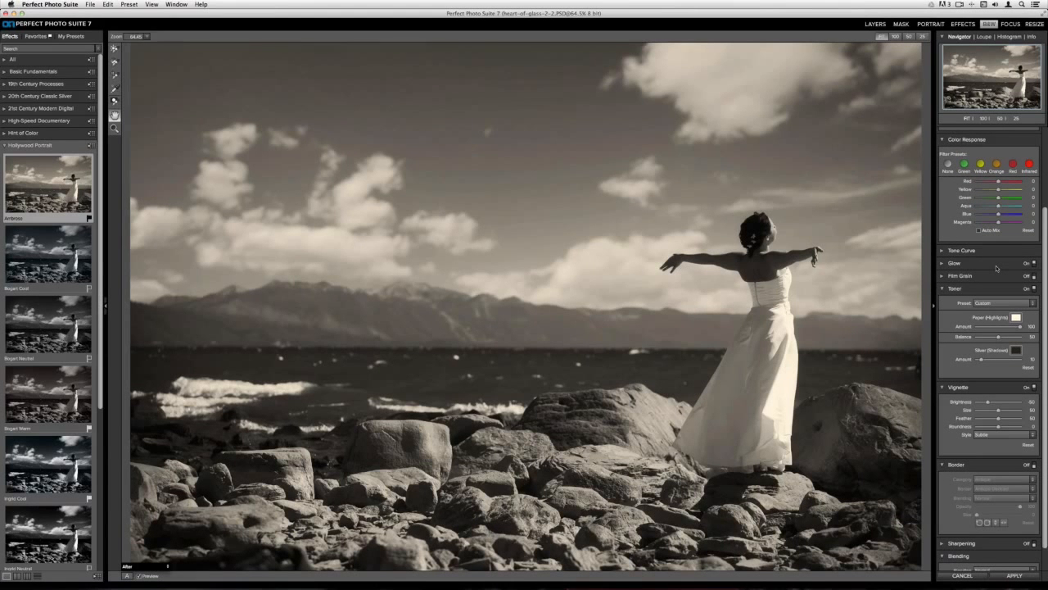
{"action": "left_click", "coordinate": [979, 264]}
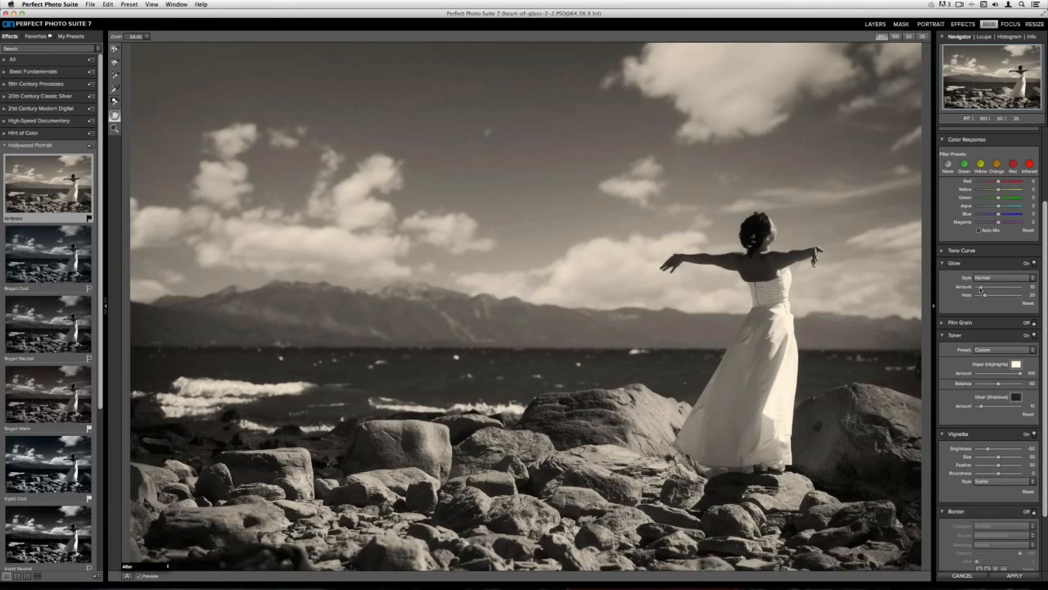
{"action": "left_click_drag", "start_coordinate": [980, 288], "coordinate": [981, 288]}
{"action": "scroll", "coordinate": [991, 315], "scroll_direction": "down", "scroll_amount": 2}
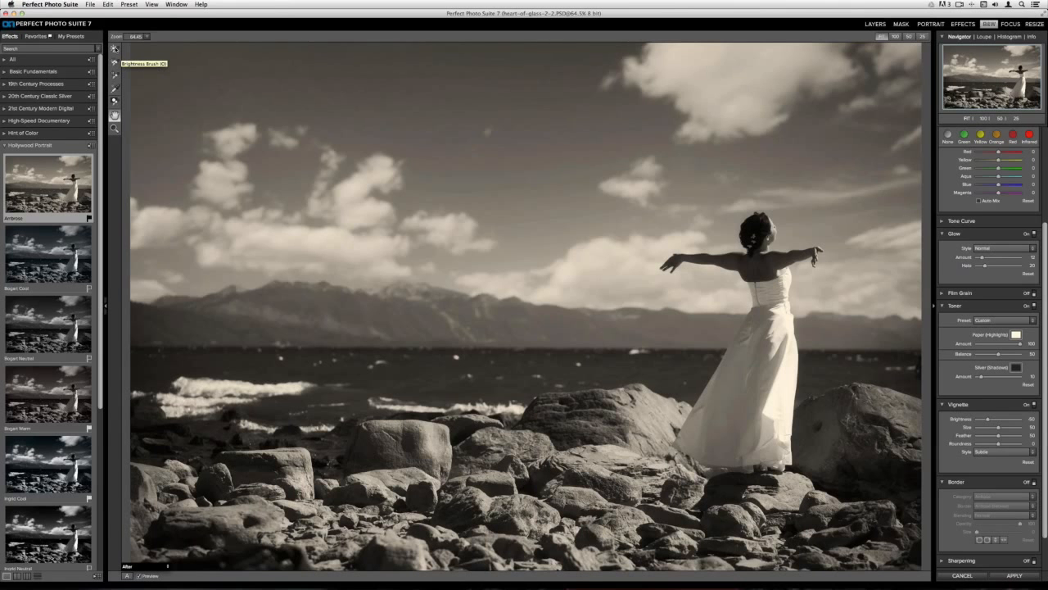
Step: Set up the Detail brush in More Detail mode with an adjusted amount and a size of 600, and apply the black-and-white effect
{"action": "left_click", "coordinate": [115, 75]}
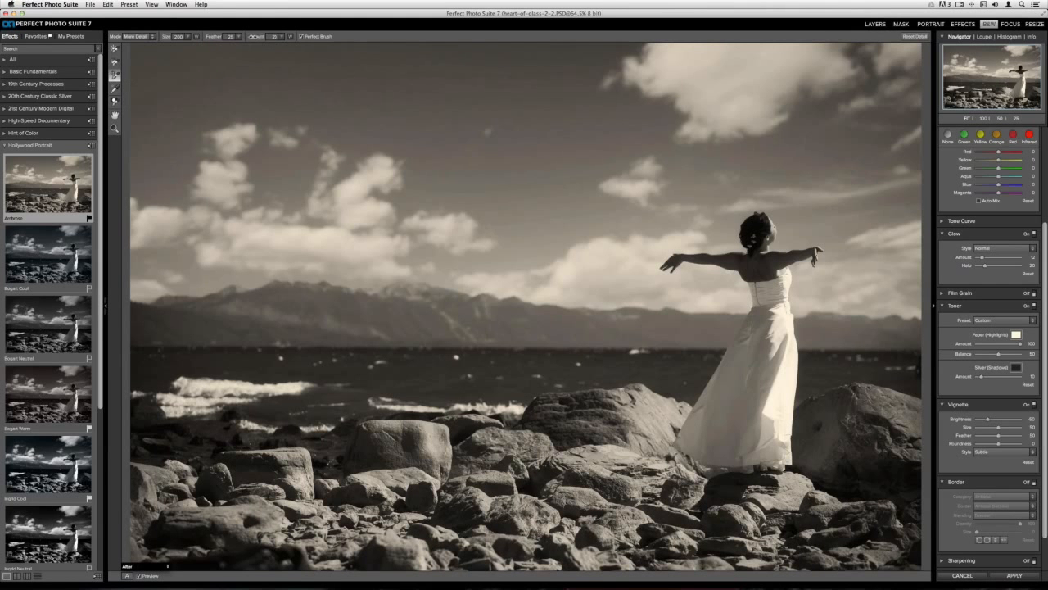
{"action": "left_click", "coordinate": [271, 36]}
{"action": "type", "text": "30"}
{"action": "key", "text": "bracketright"}
{"action": "key", "text": "bracketright"}
{"action": "key", "text": "bracketright"}
{"action": "key", "text": "bracketright"}
{"action": "key", "text": "bracketright"}
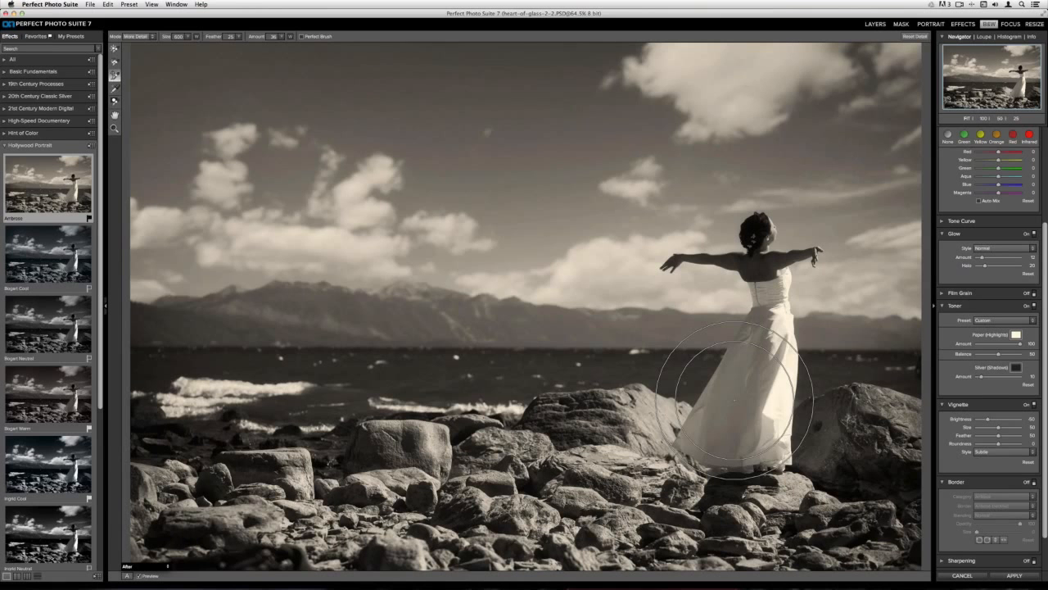
{"action": "left_click", "coordinate": [1015, 576]}
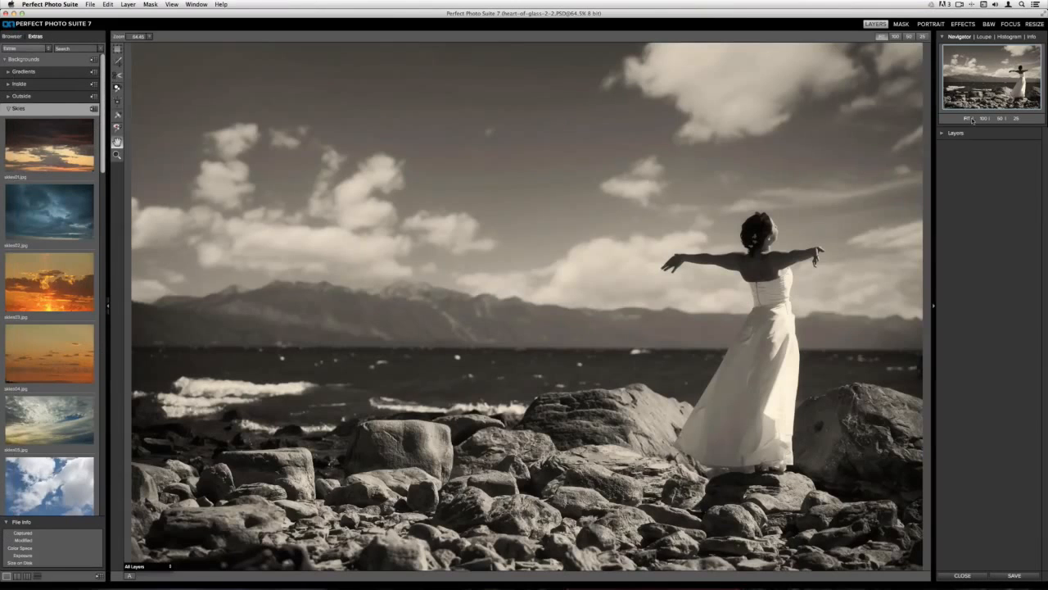
Step: Expand the layer list and toggle the visibility of the black-and-white, stamped and masked layers to compare the stages of the composite
{"action": "left_click", "coordinate": [946, 134]}
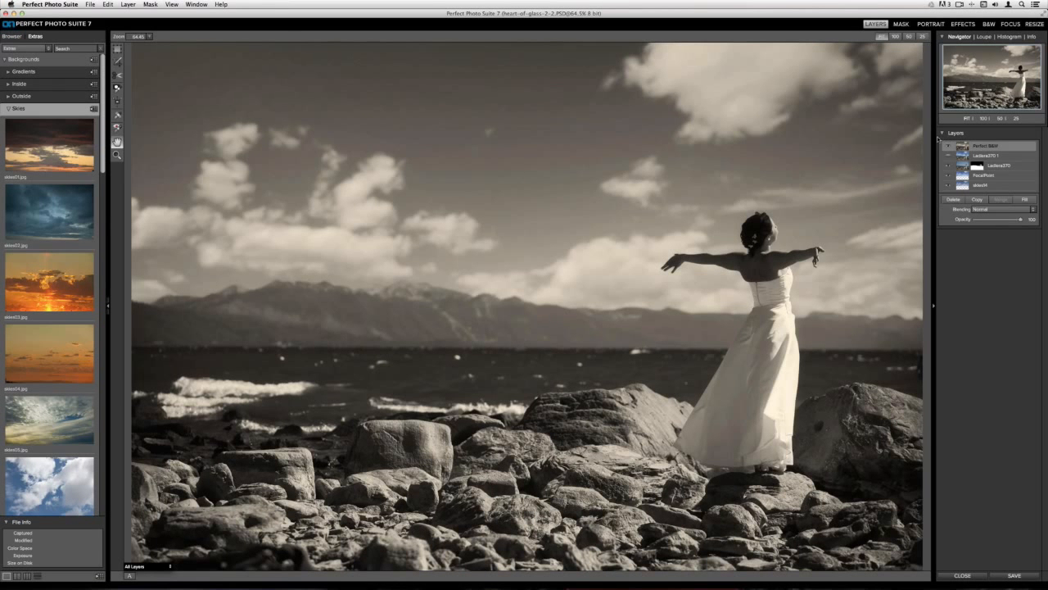
{"action": "left_click", "coordinate": [949, 157]}
{"action": "left_click", "coordinate": [948, 146]}
{"action": "left_click", "coordinate": [948, 156]}
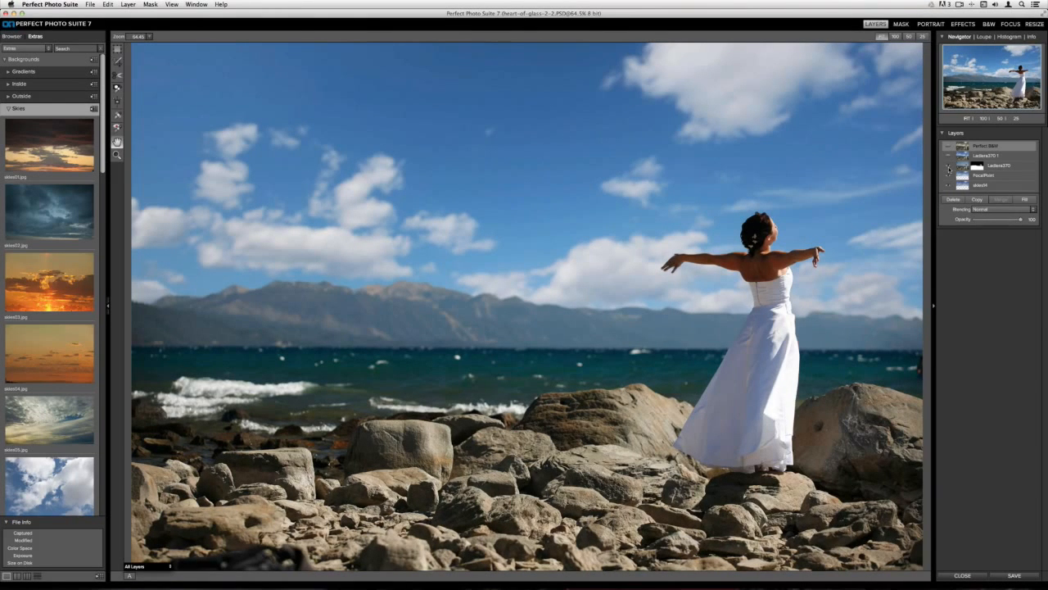
{"action": "left_click", "coordinate": [948, 167]}
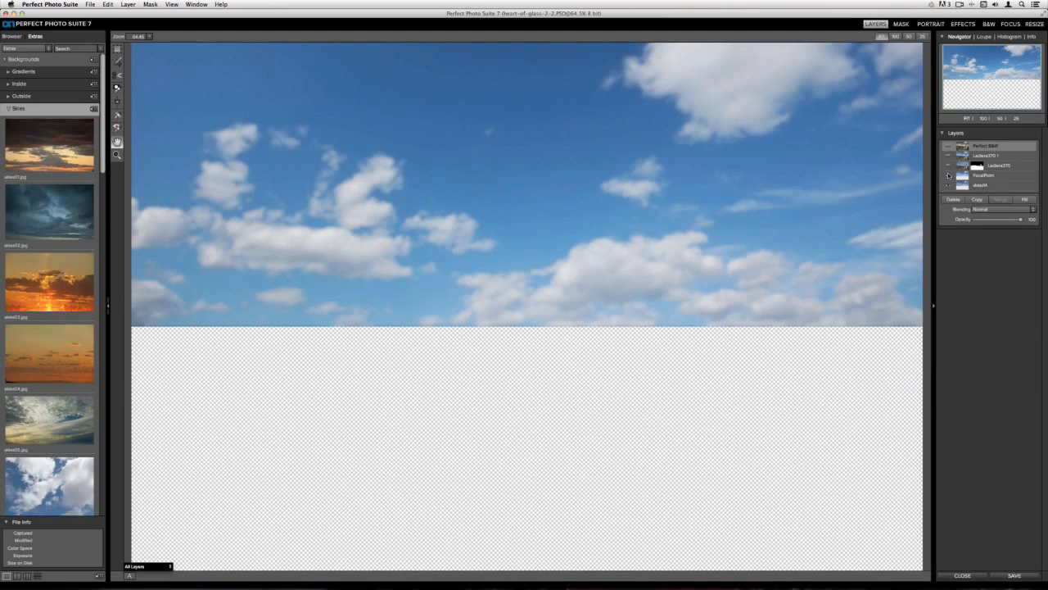
{"action": "left_click", "coordinate": [948, 166]}
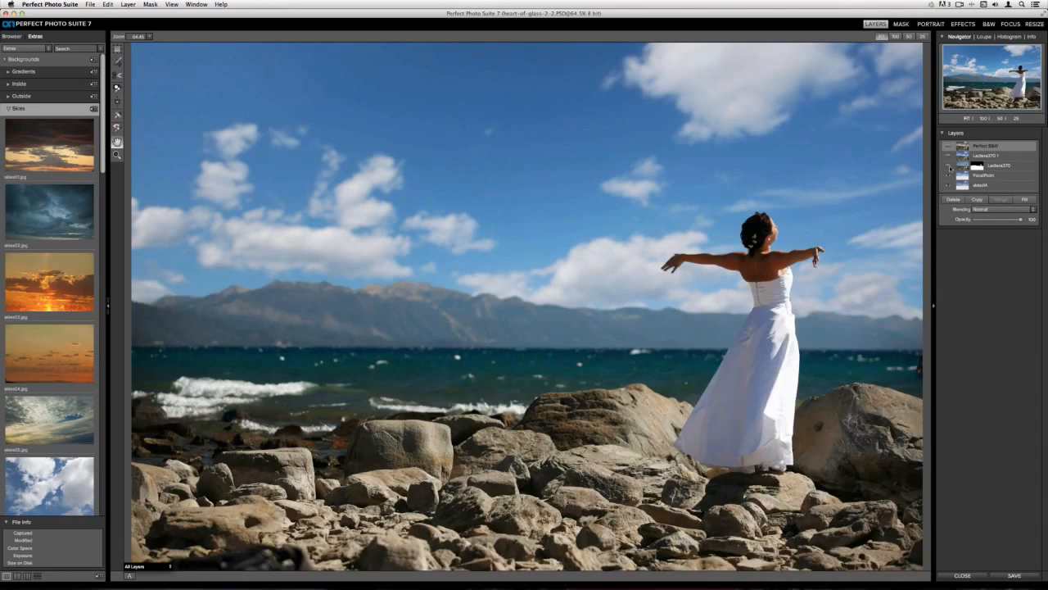
{"action": "left_click", "coordinate": [948, 146]}
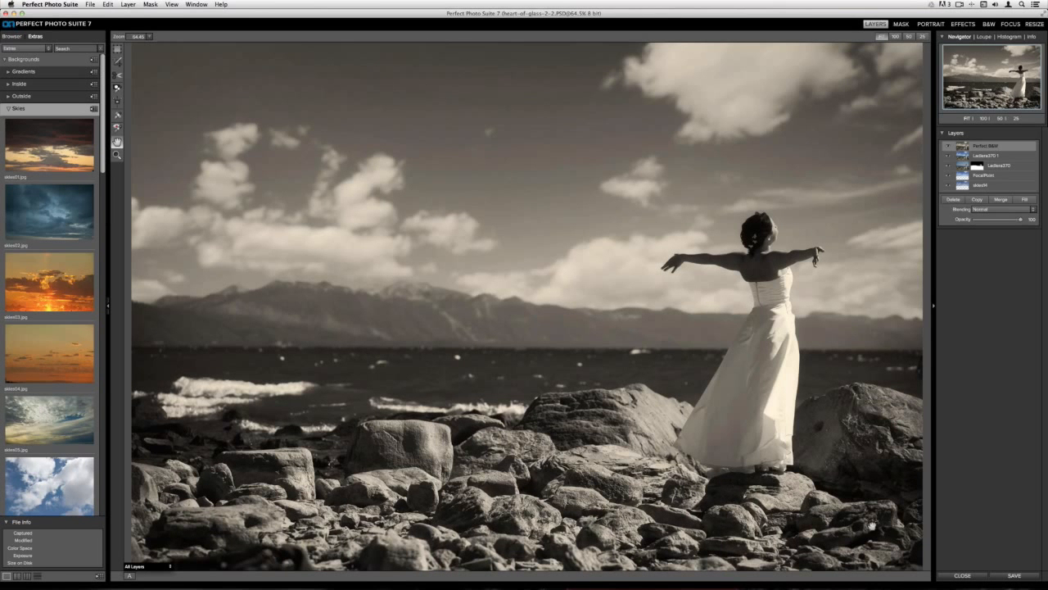
Step: Close the heart-of-glass composite without saving its changes
{"action": "left_click", "coordinate": [964, 577]}
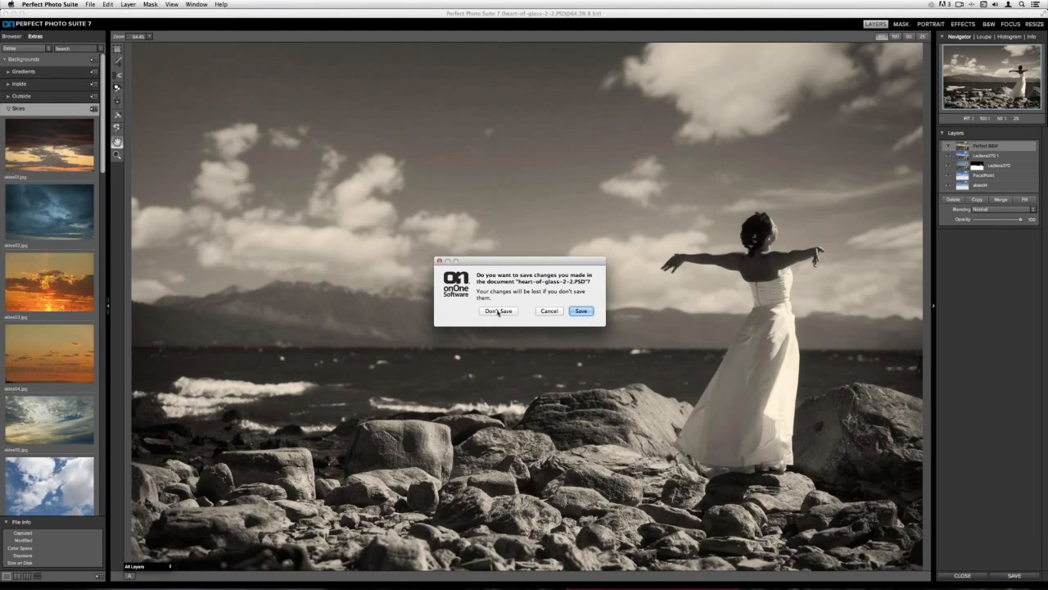
{"action": "left_click", "coordinate": [501, 310]}
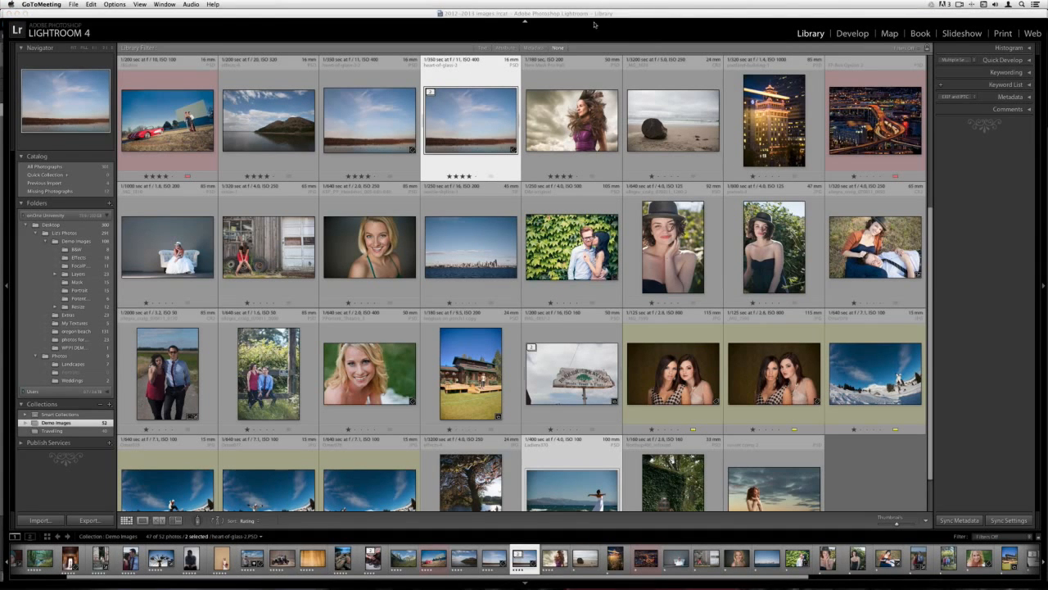
Step: Find the photo of the couple by the ivy wall in Lightroom and send it to Perfect Resize 7.5 as a copy with Lightroom adjustments
{"action": "key", "text": "Left"}
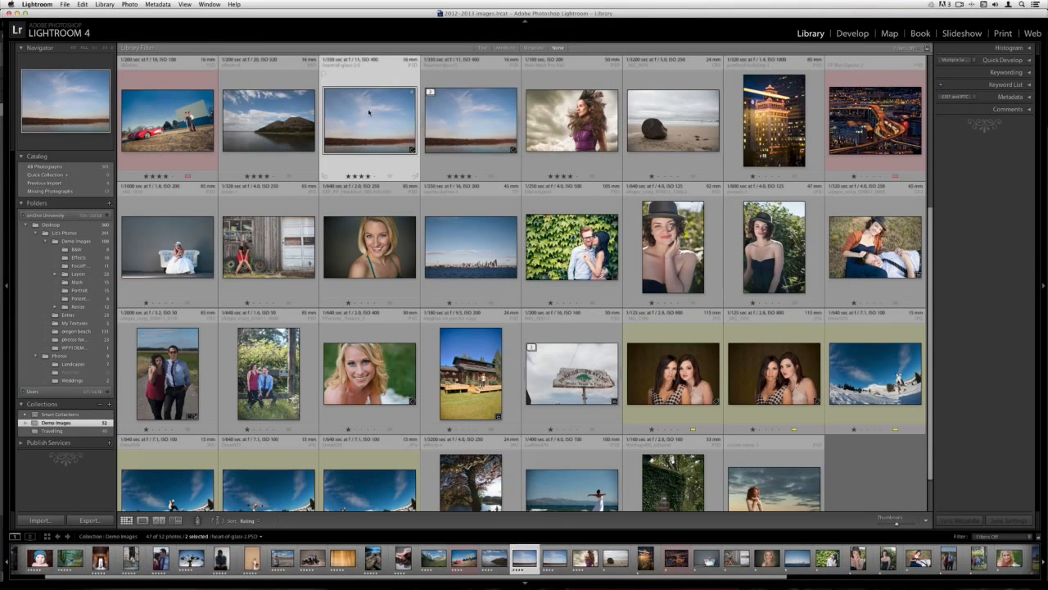
{"action": "scroll", "coordinate": [567, 270], "scroll_direction": "down", "scroll_amount": 1}
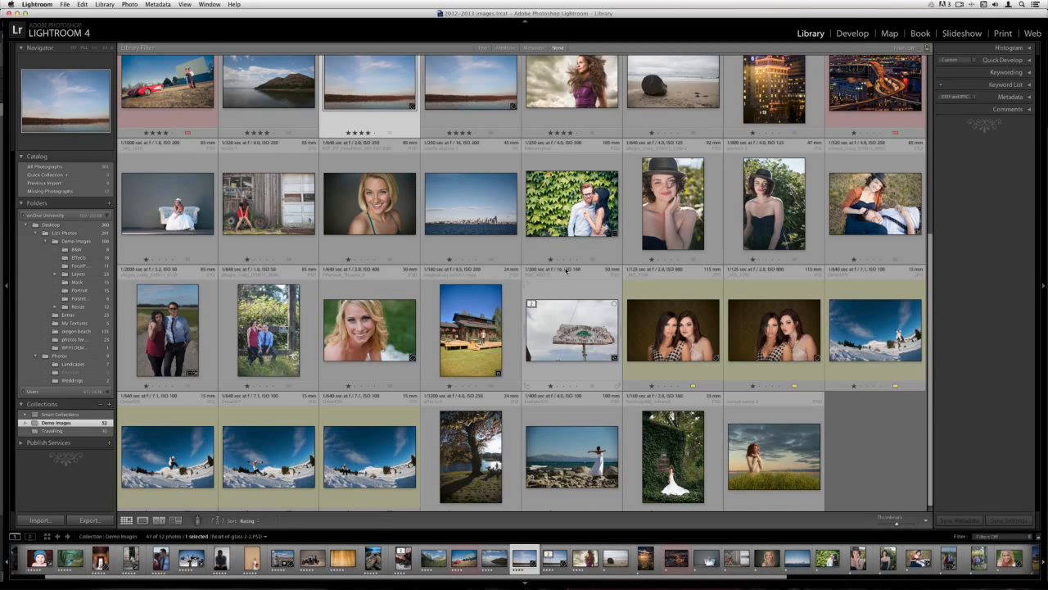
{"action": "scroll", "coordinate": [774, 155], "scroll_direction": "up", "scroll_amount": 4}
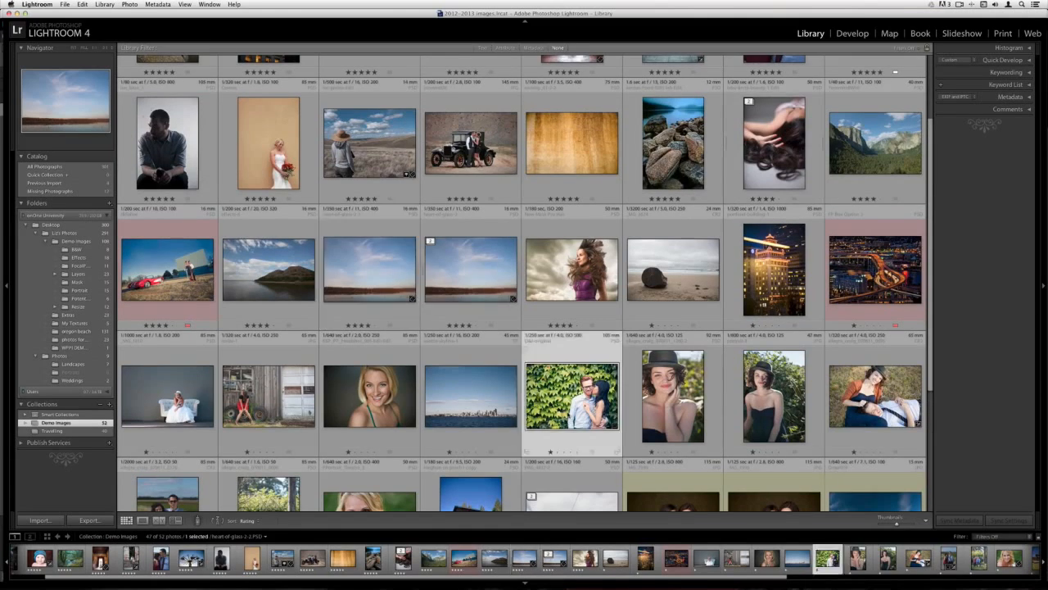
{"action": "double_click", "coordinate": [567, 414]}
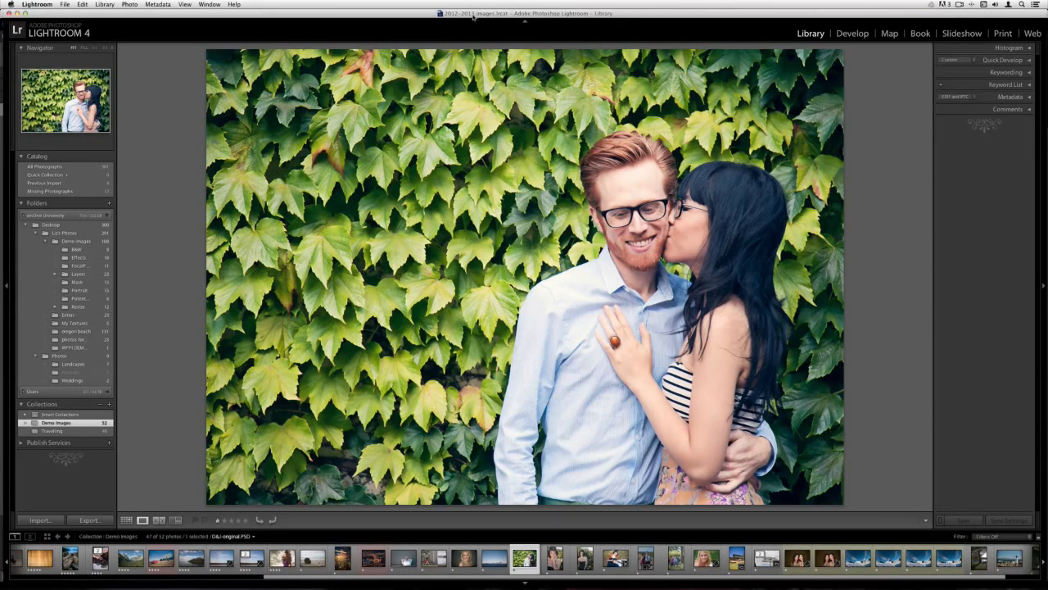
{"action": "right_click", "coordinate": [507, 159]}
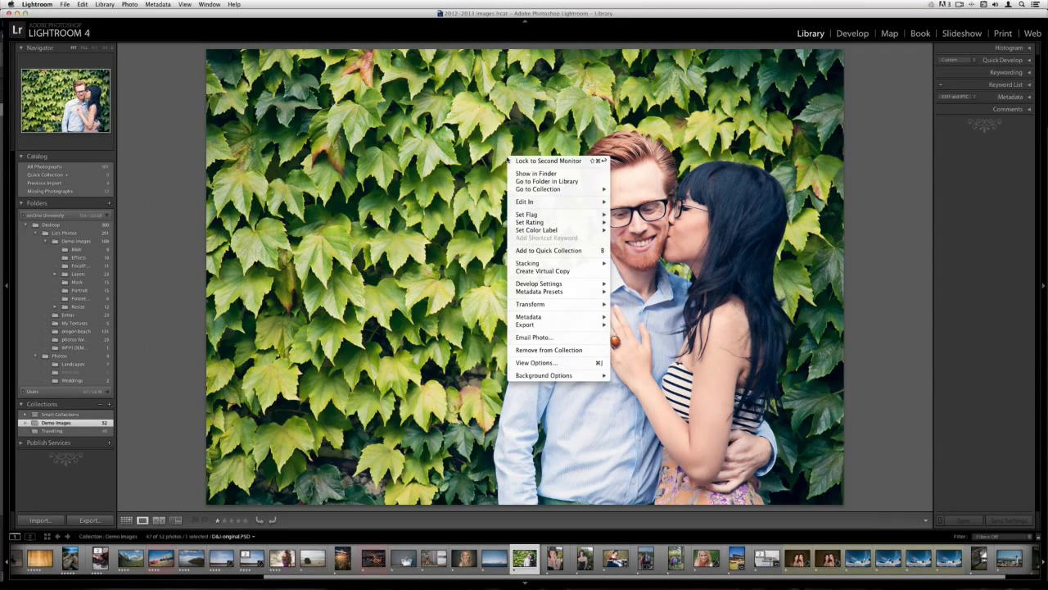
{"action": "mouse_move", "coordinate": [577, 201]}
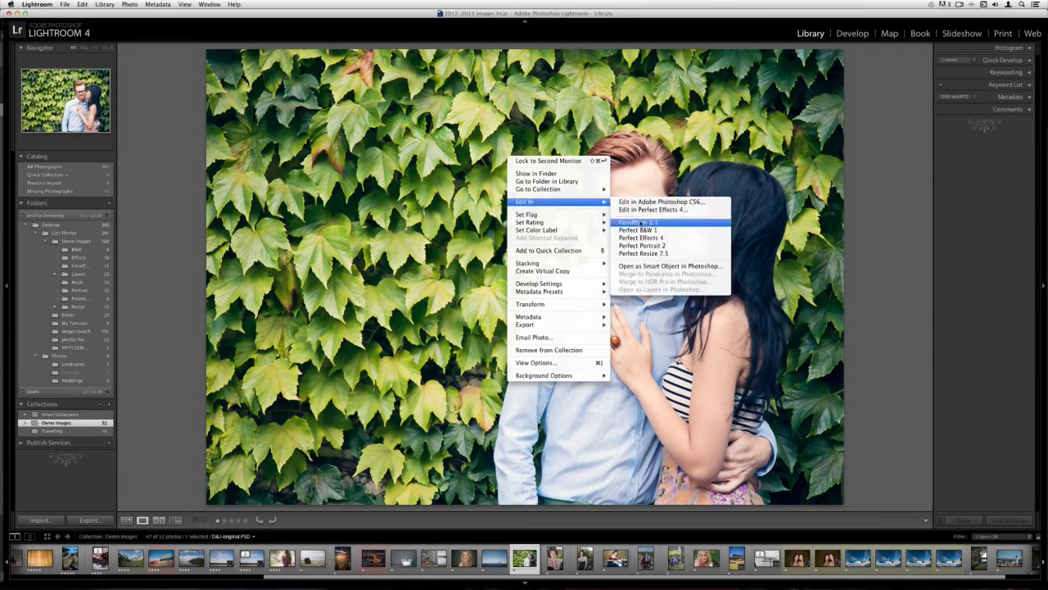
{"action": "left_click", "coordinate": [644, 253]}
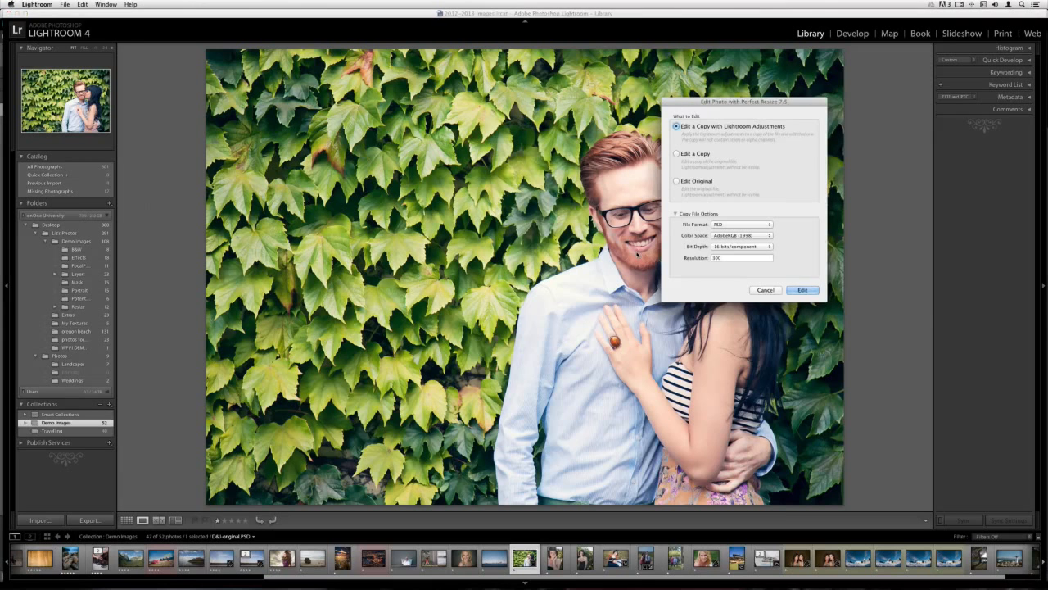
{"action": "left_click", "coordinate": [807, 290]}
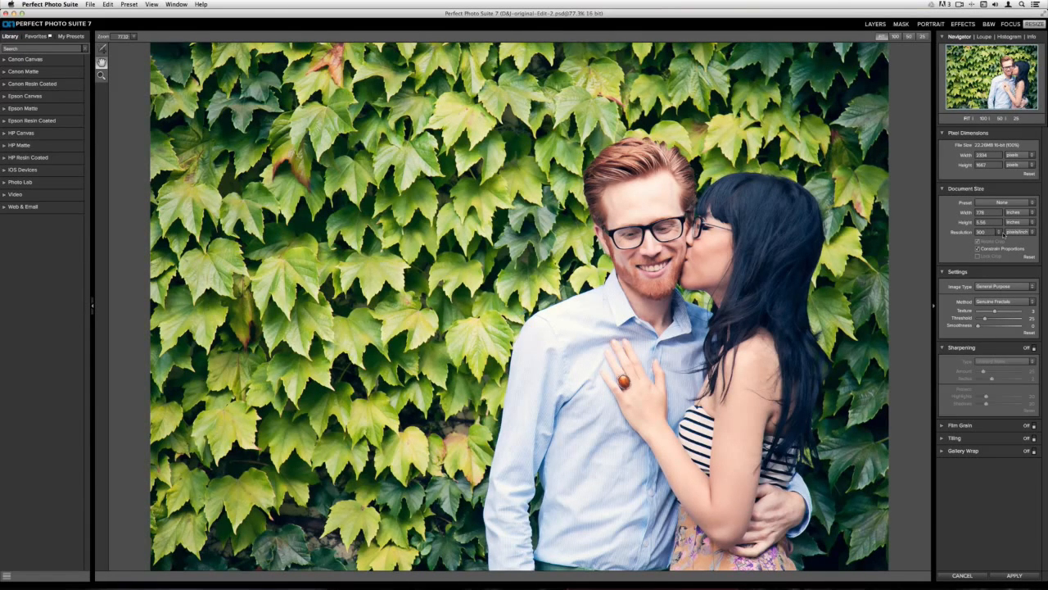
Step: Apply the photographic 16x20 document size preset and shift the crop slightly toward the photo's right edge
{"action": "left_click", "coordinate": [980, 211]}
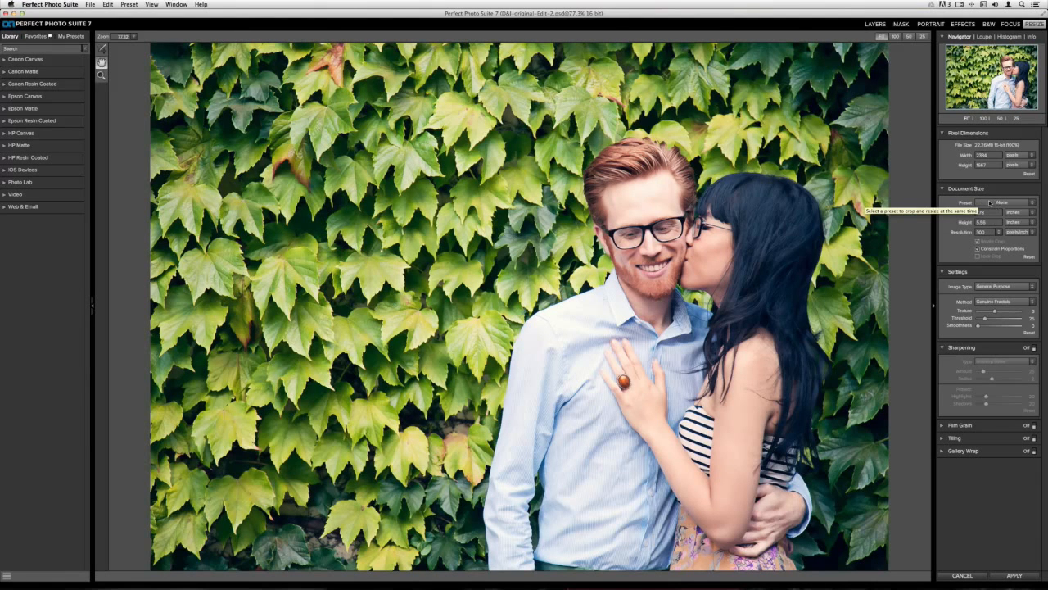
{"action": "left_click", "coordinate": [992, 202]}
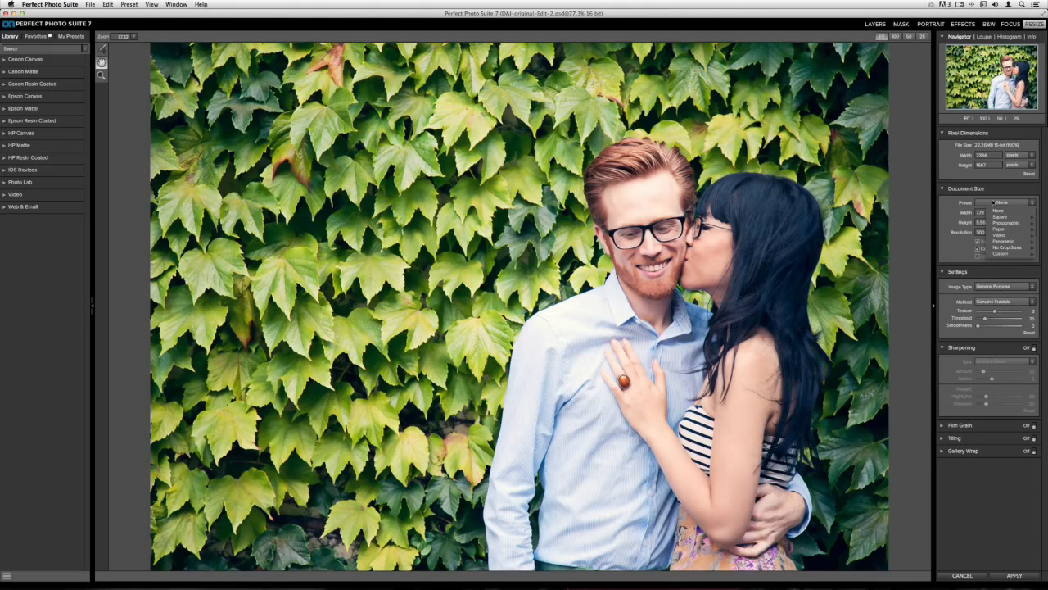
{"action": "mouse_move", "coordinate": [997, 224]}
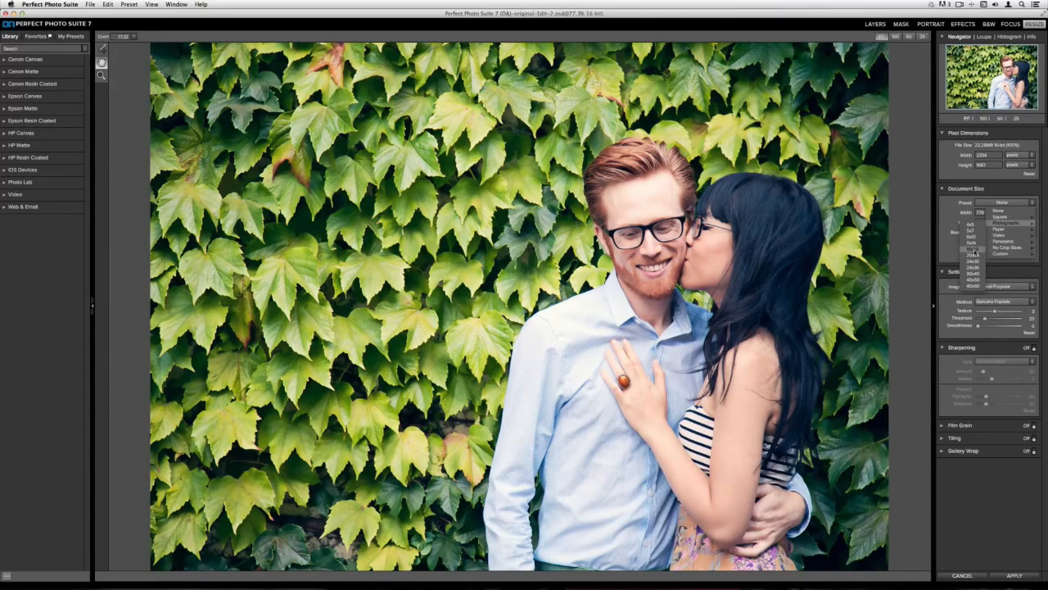
{"action": "left_click", "coordinate": [974, 250]}
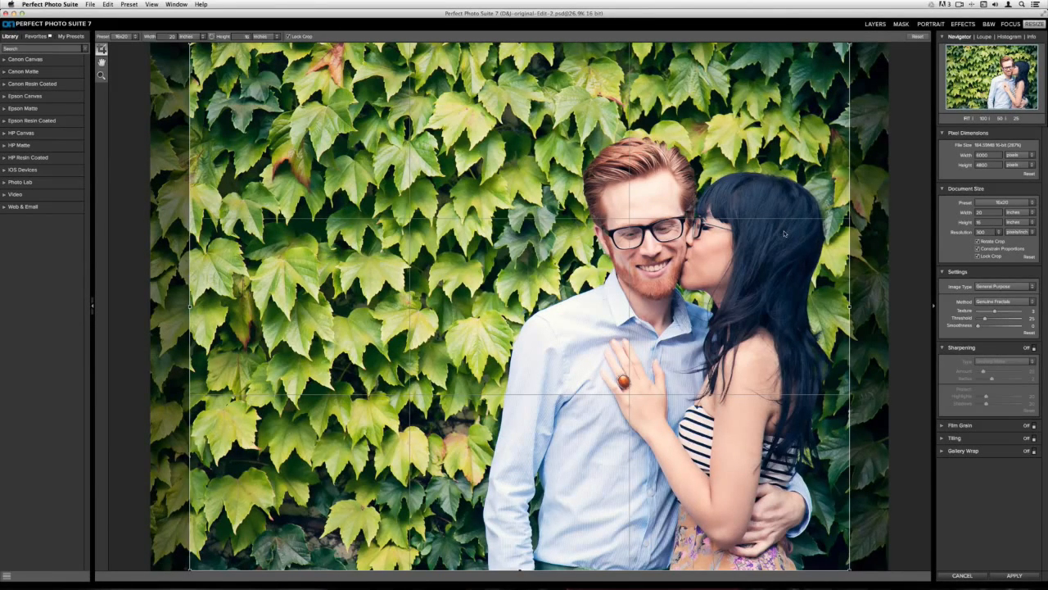
{"action": "left_click_drag", "start_coordinate": [746, 249], "coordinate": [771, 252]}
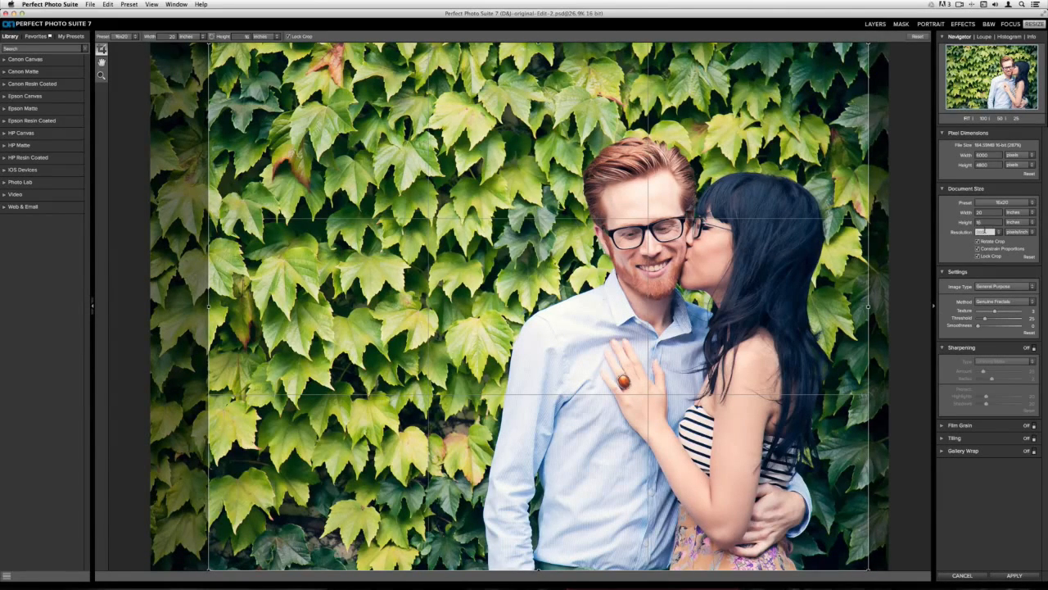
Step: Review the resolution choices for the print, keep 300 pixels per inch, and reset the document size
{"action": "left_click", "coordinate": [997, 231]}
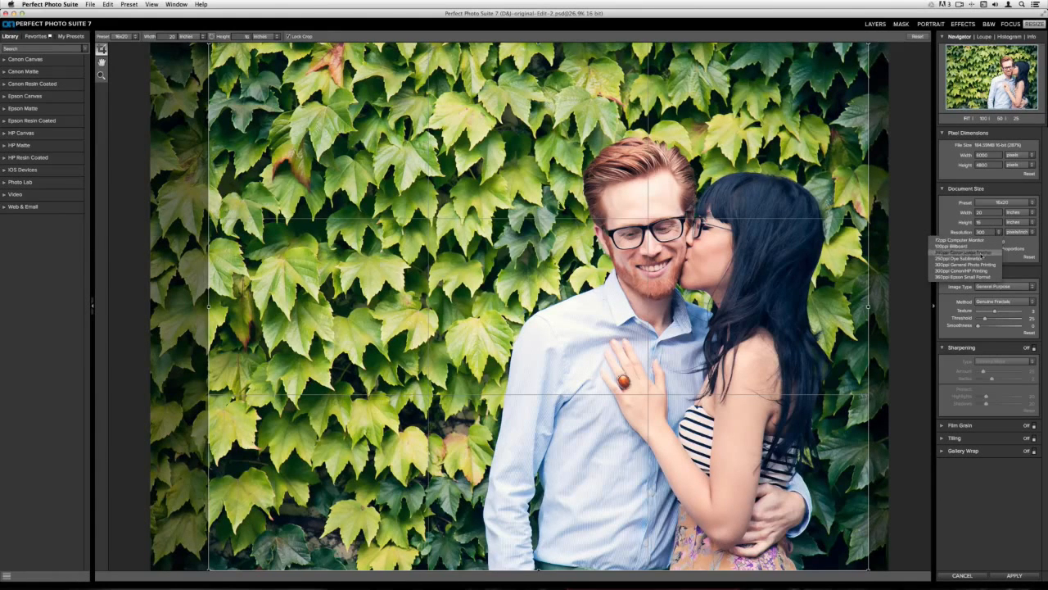
{"action": "left_click", "coordinate": [1000, 234]}
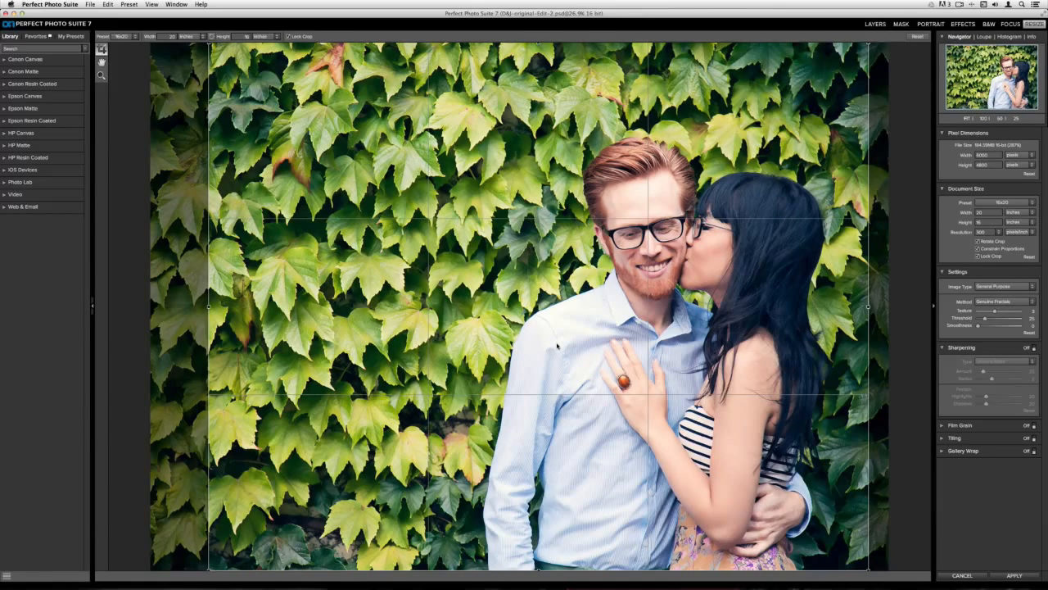
{"action": "left_click", "coordinate": [1029, 256]}
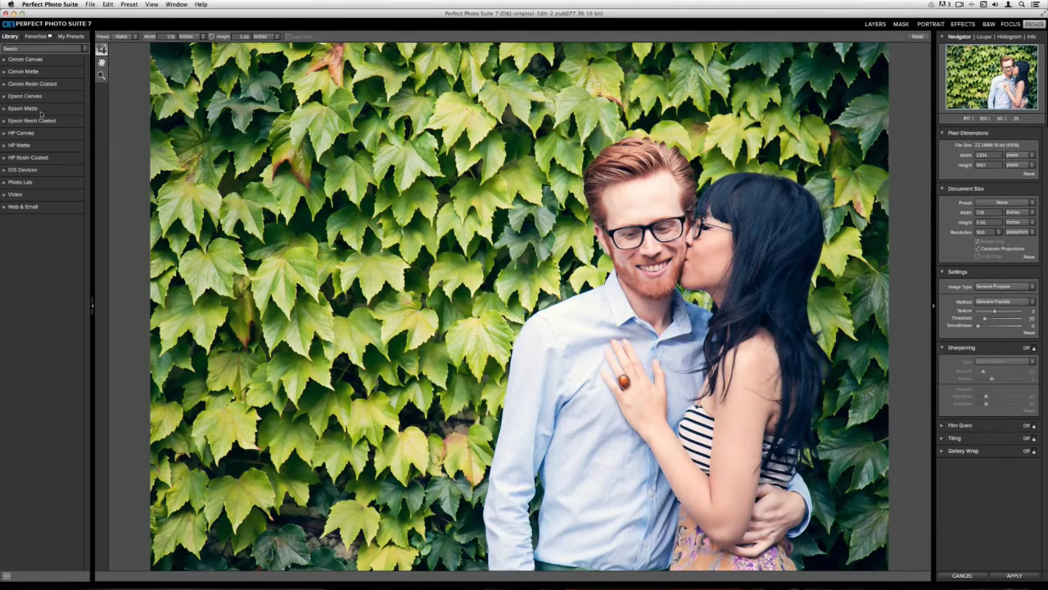
Step: Apply the Epson Matte 20x24 library preset, shift its crop slightly toward the photo's right edge, and reset the crop
{"action": "left_click", "coordinate": [41, 112]}
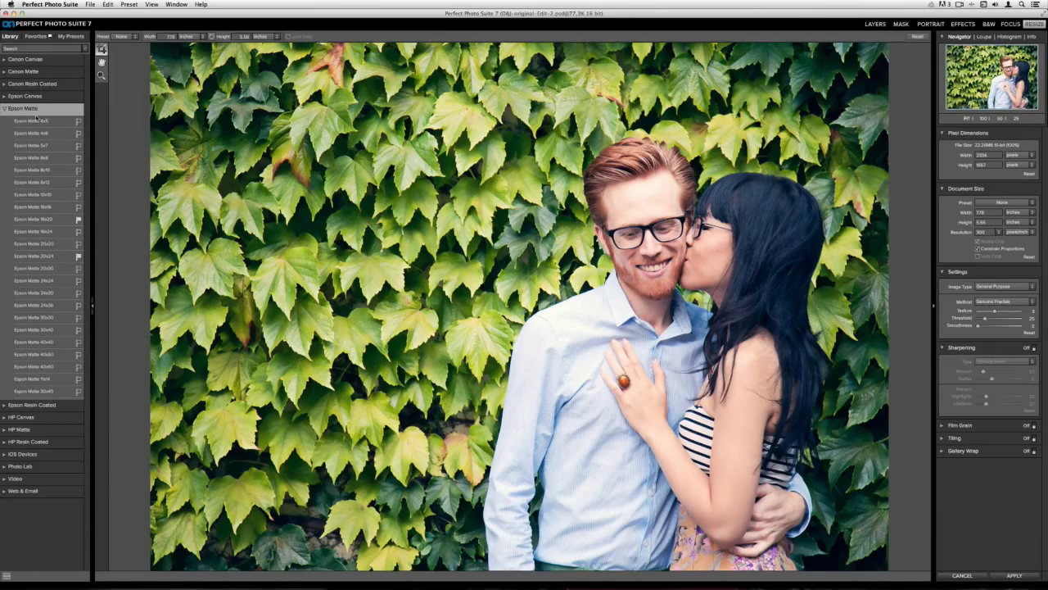
{"action": "left_click", "coordinate": [56, 256]}
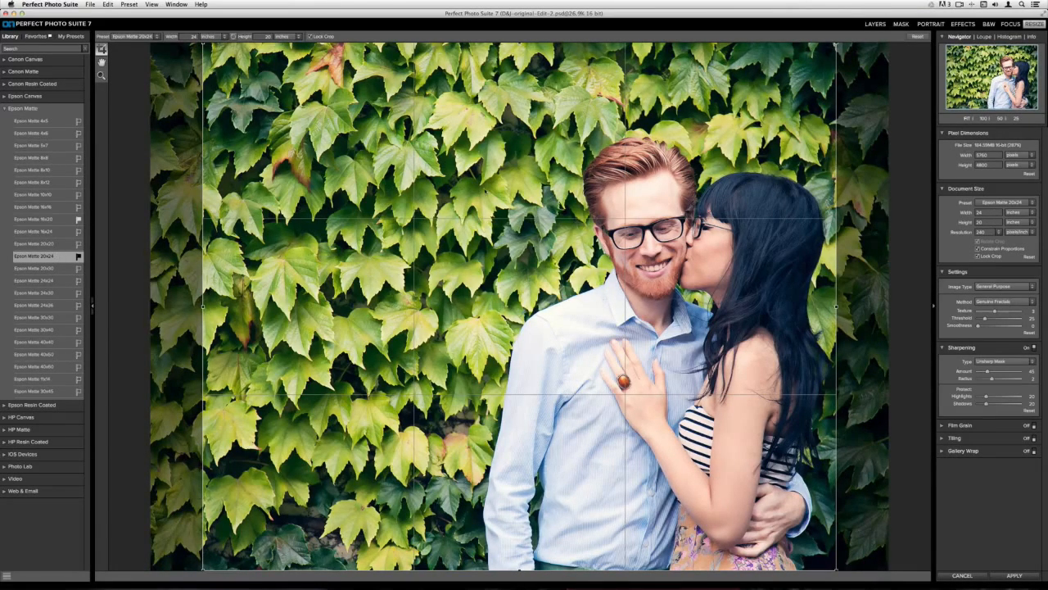
{"action": "left_click_drag", "start_coordinate": [534, 201], "coordinate": [556, 205]}
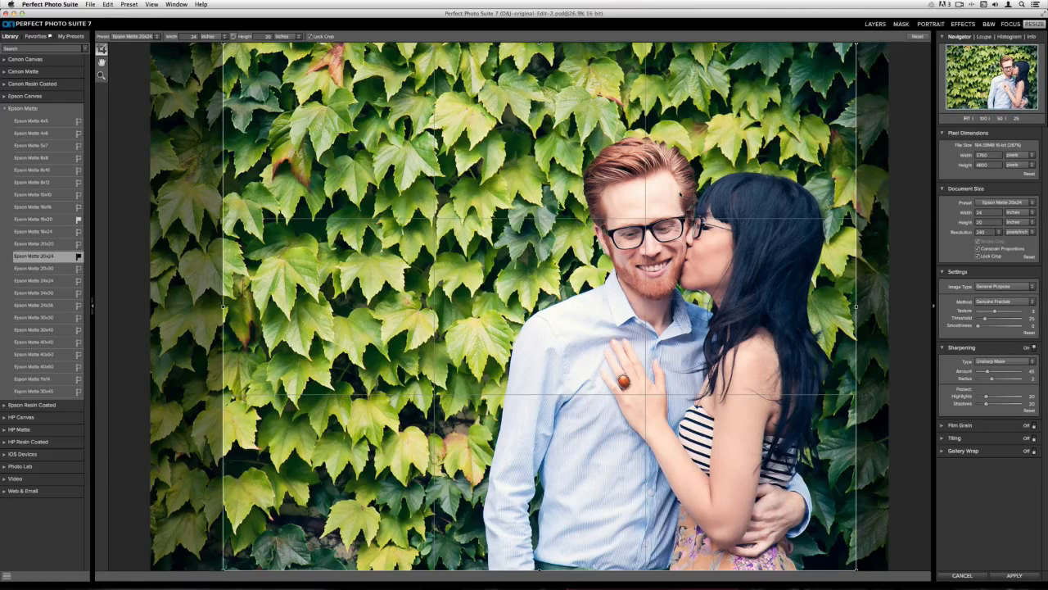
{"action": "left_click", "coordinate": [924, 38]}
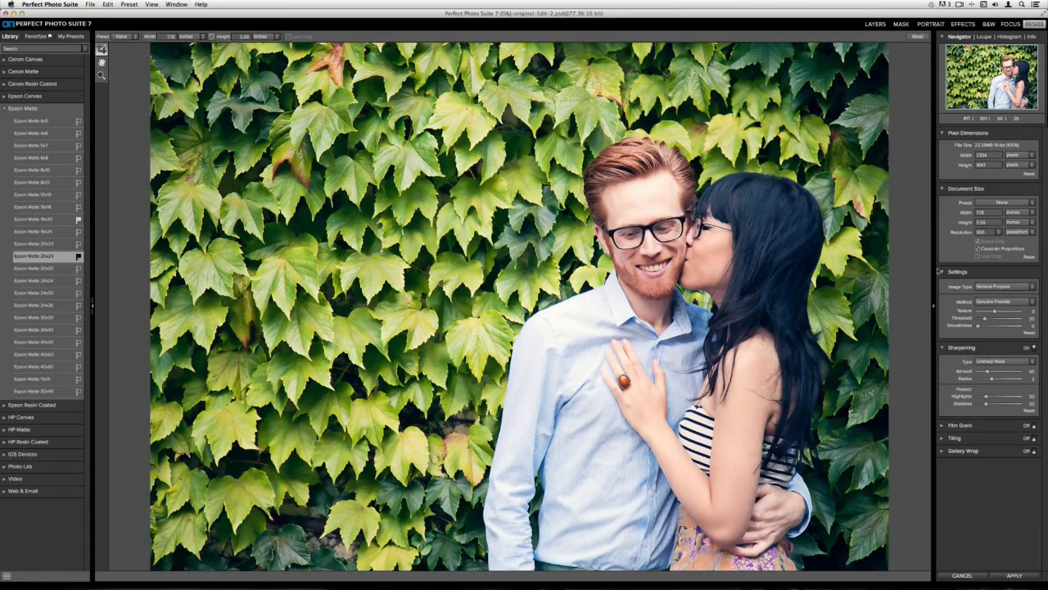
Step: Expand the Tiling options, collapse Settings and Sharpening, and set the document size to the photographic 16x20 preset
{"action": "left_click", "coordinate": [955, 439]}
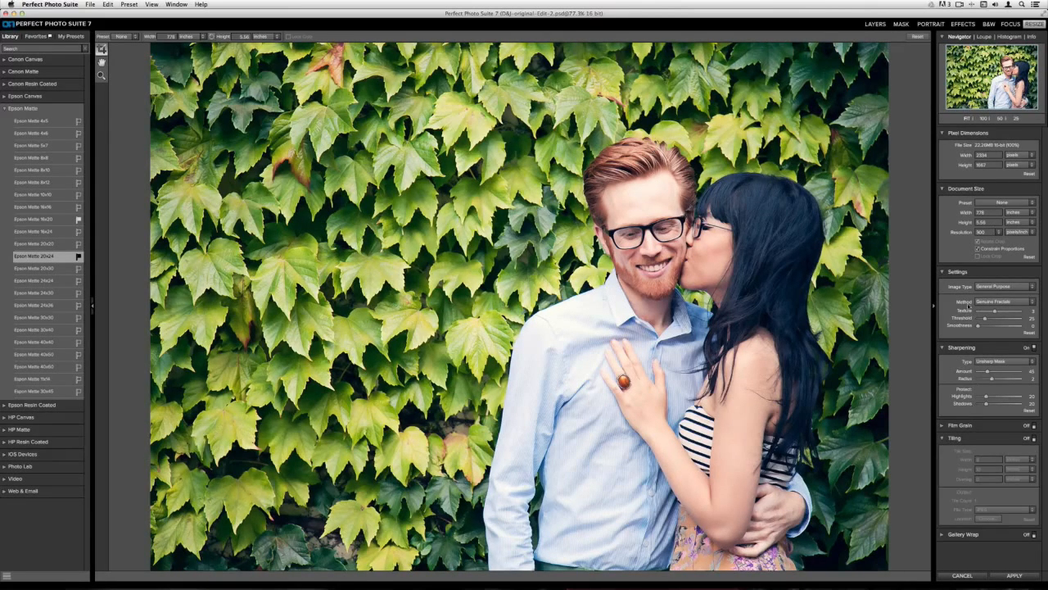
{"action": "left_click", "coordinate": [944, 272]}
{"action": "left_click", "coordinate": [947, 286]}
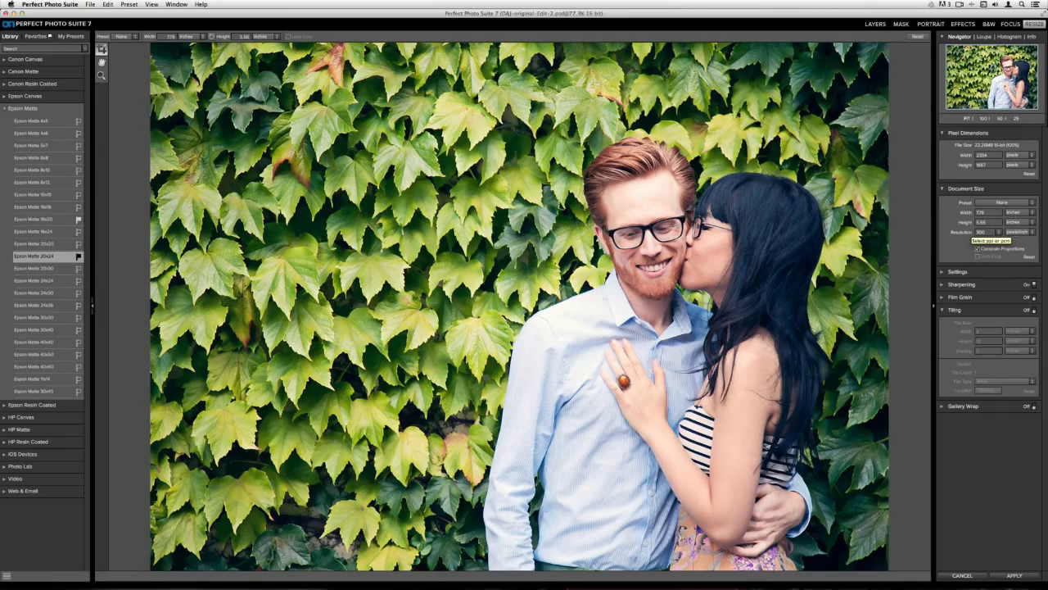
{"action": "left_click", "coordinate": [993, 202]}
{"action": "mouse_move", "coordinate": [997, 222]}
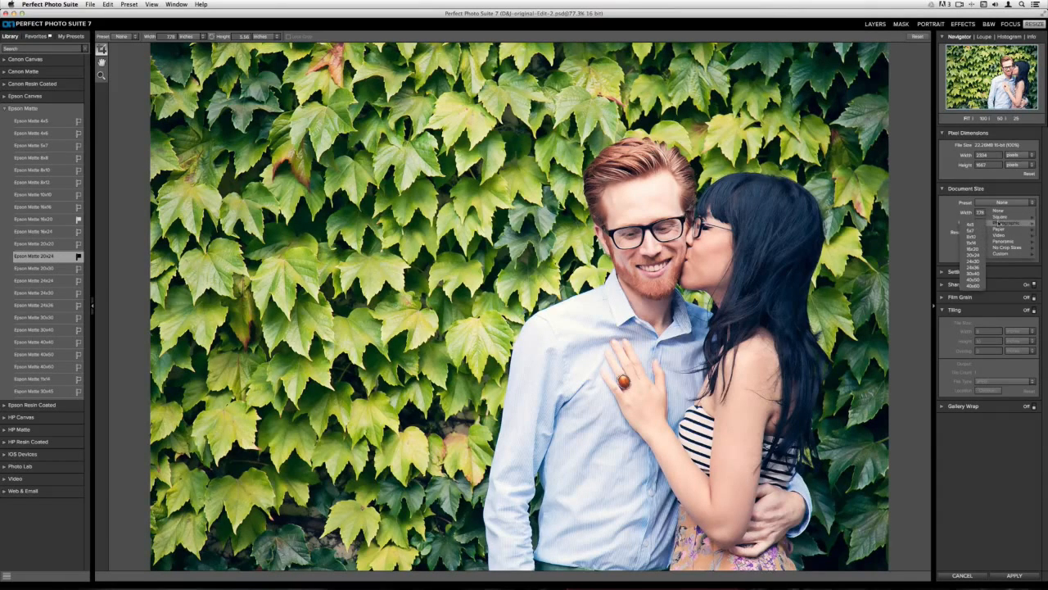
{"action": "left_click", "coordinate": [996, 232]}
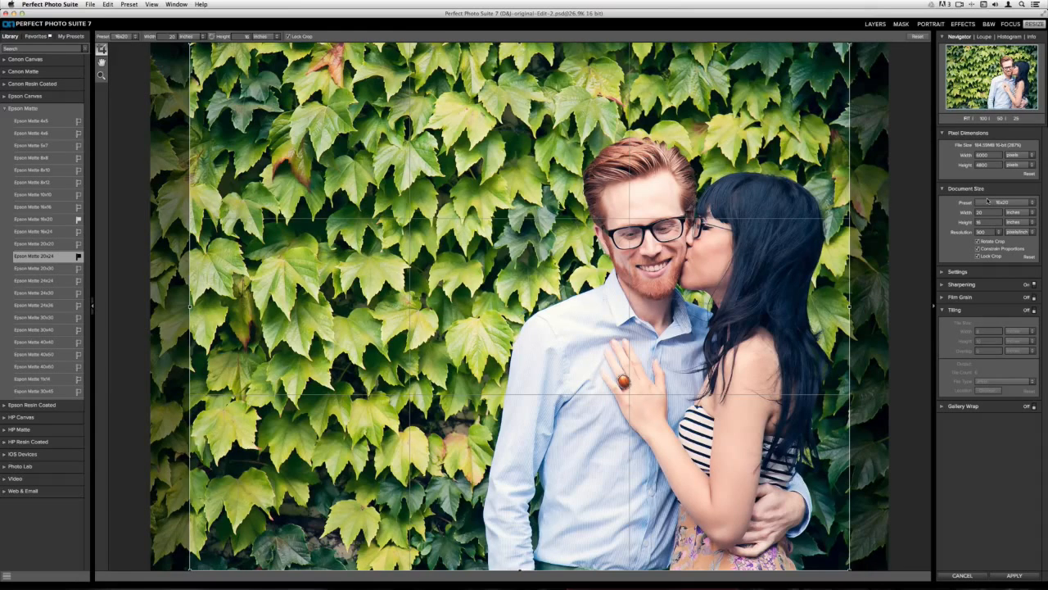
Step: Turn on tiling and set the tile size to 4 by 4 inches
{"action": "left_click", "coordinate": [1034, 311]}
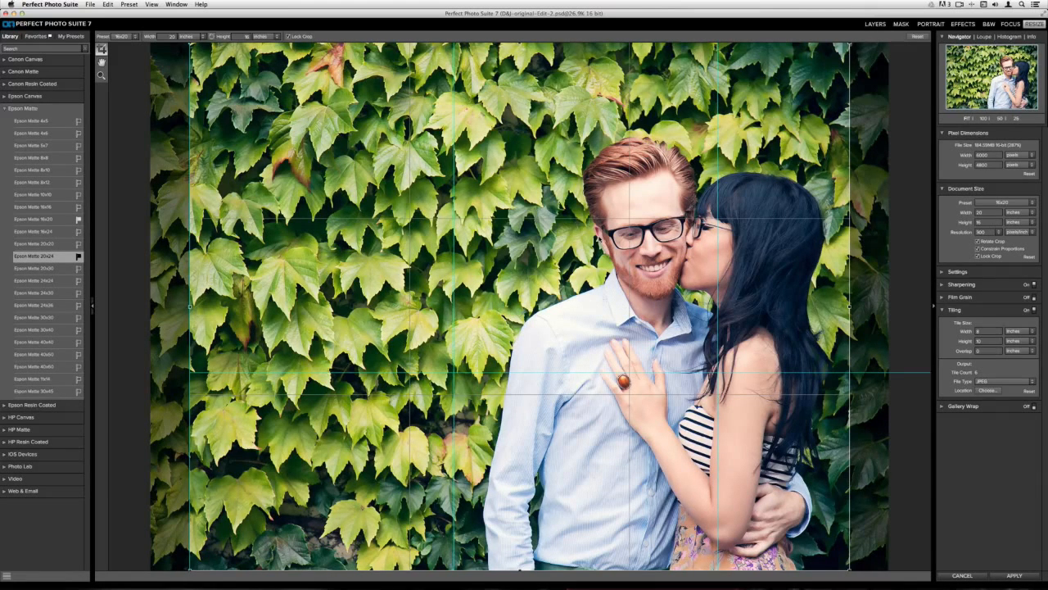
{"action": "double_click", "coordinate": [995, 331]}
{"action": "left_click_drag", "start_coordinate": [989, 331], "coordinate": [976, 330]}
{"action": "type", "text": "4"}
{"action": "key", "text": "Tab"}
{"action": "key", "text": "Tab"}
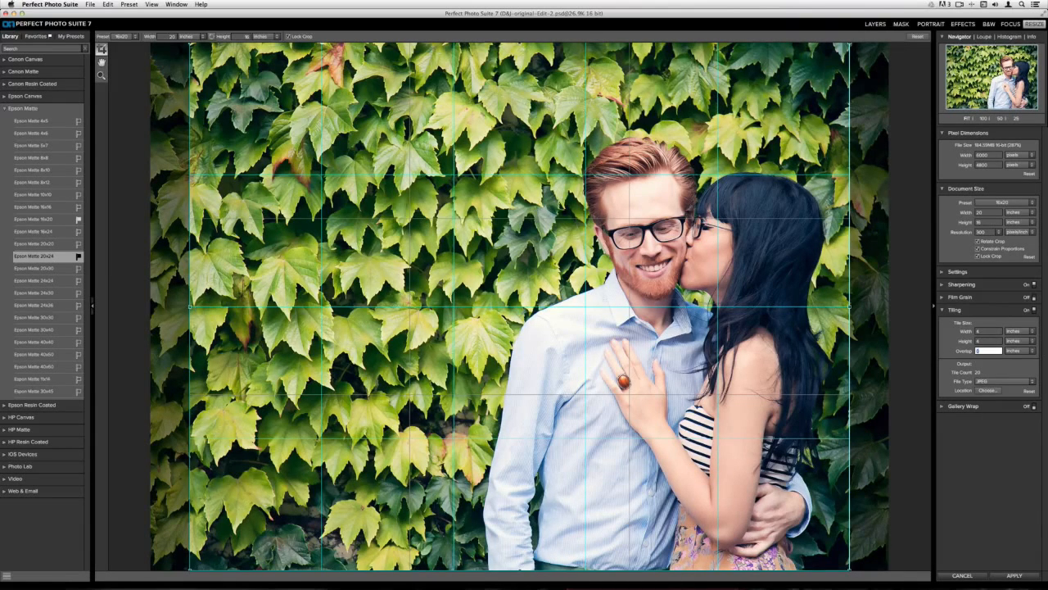
Step: Collapse the Tiling options and cancel the resize, discarding its edits to return to Lightroom
{"action": "left_click", "coordinate": [988, 309]}
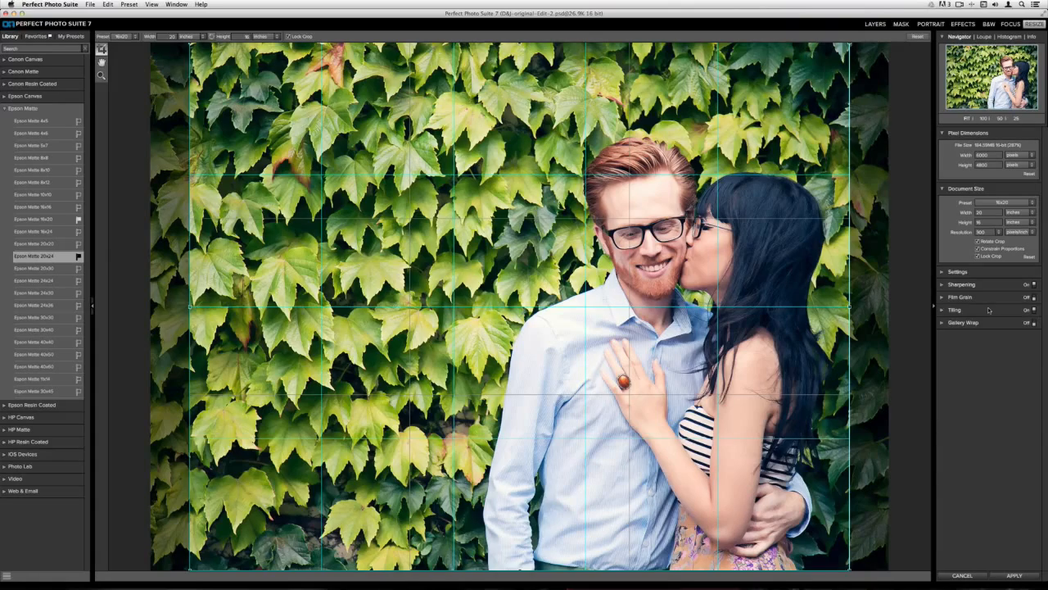
{"action": "left_click", "coordinate": [967, 577]}
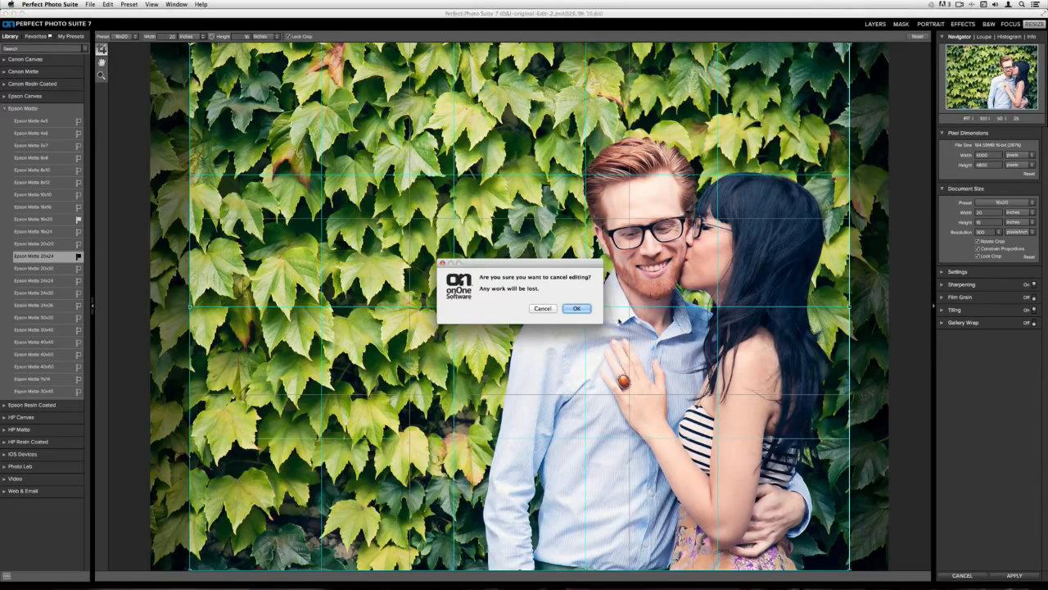
{"action": "left_click", "coordinate": [579, 308]}
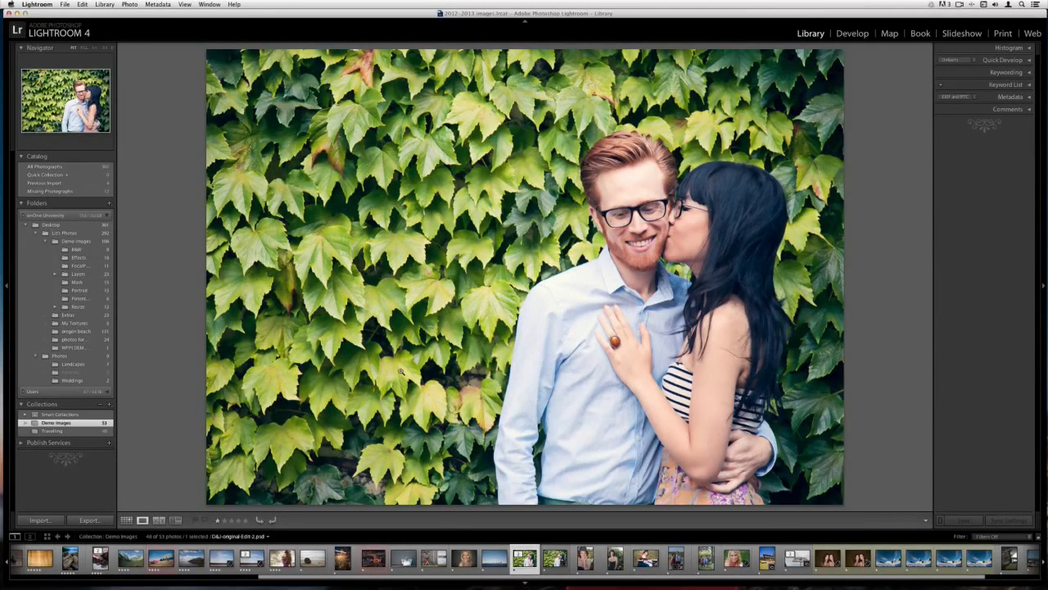
Step: Show the Travelling collection as a grid and select all photos in its first three rows
{"action": "key", "text": "g"}
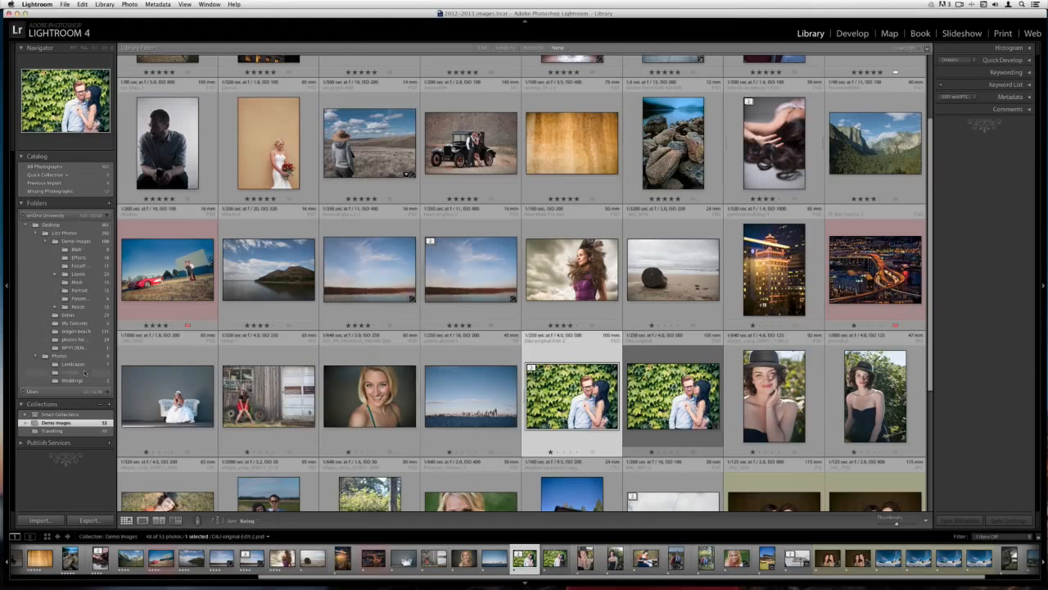
{"action": "left_click", "coordinate": [47, 244]}
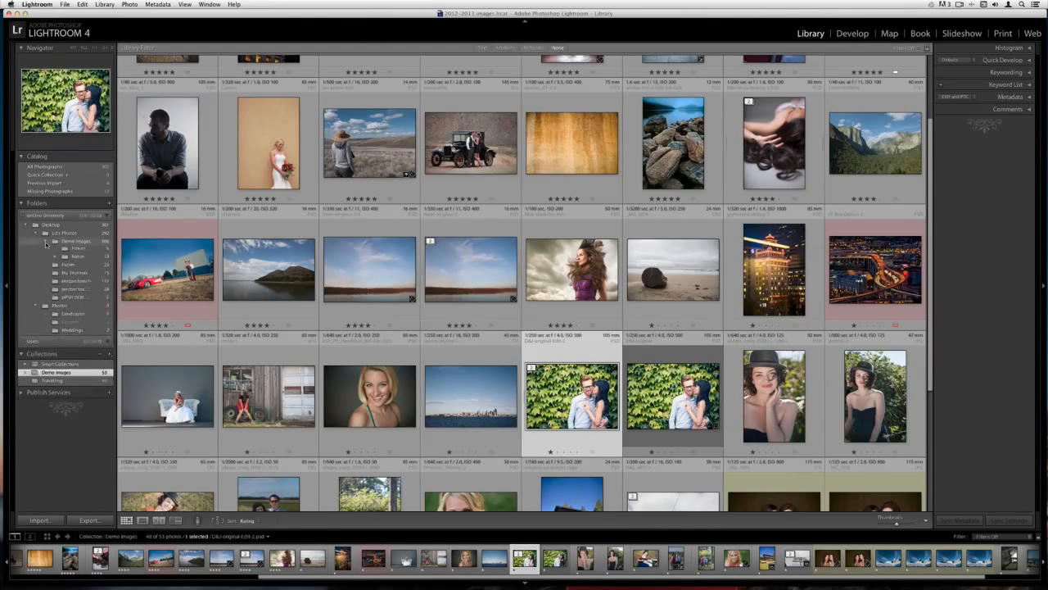
{"action": "left_click", "coordinate": [58, 365]}
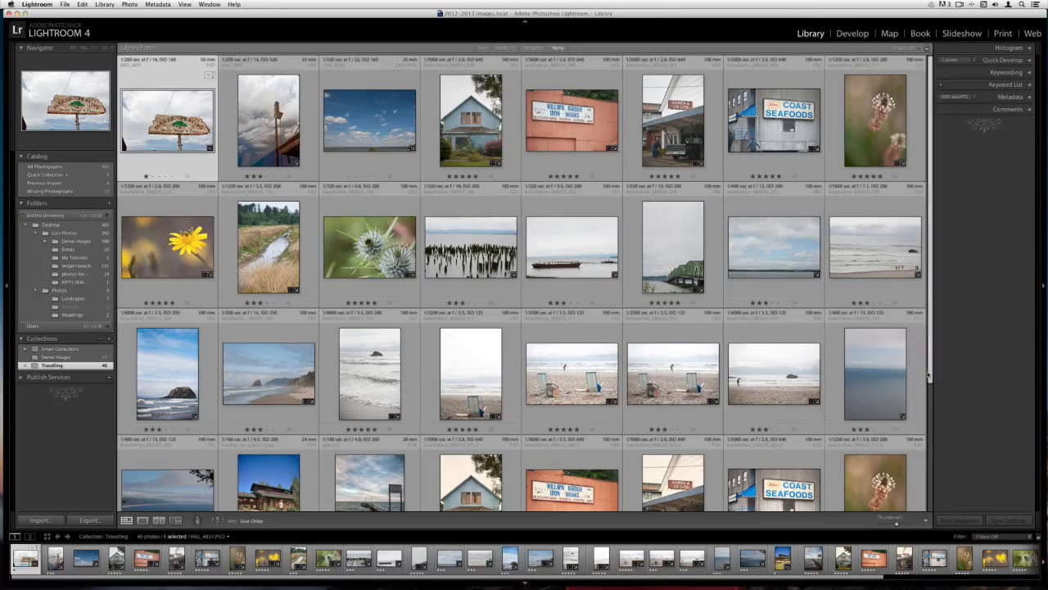
{"action": "left_click", "coordinate": [896, 375], "text": "shift"}
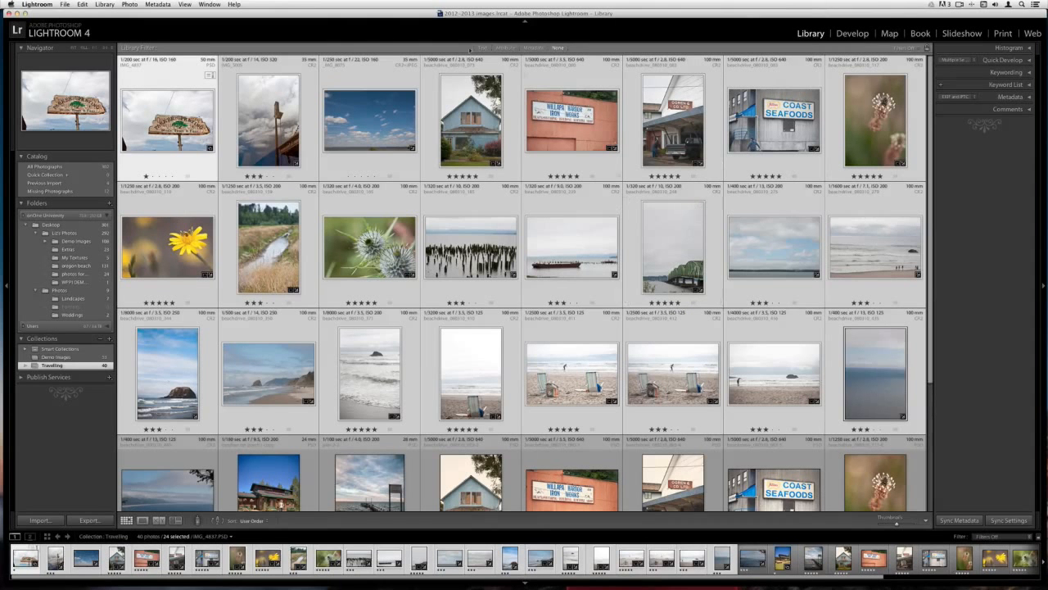
Step: Start an export of the selected travel photos with Perfect Resize 7.5 as the export destination
{"action": "left_click", "coordinate": [64, 4]}
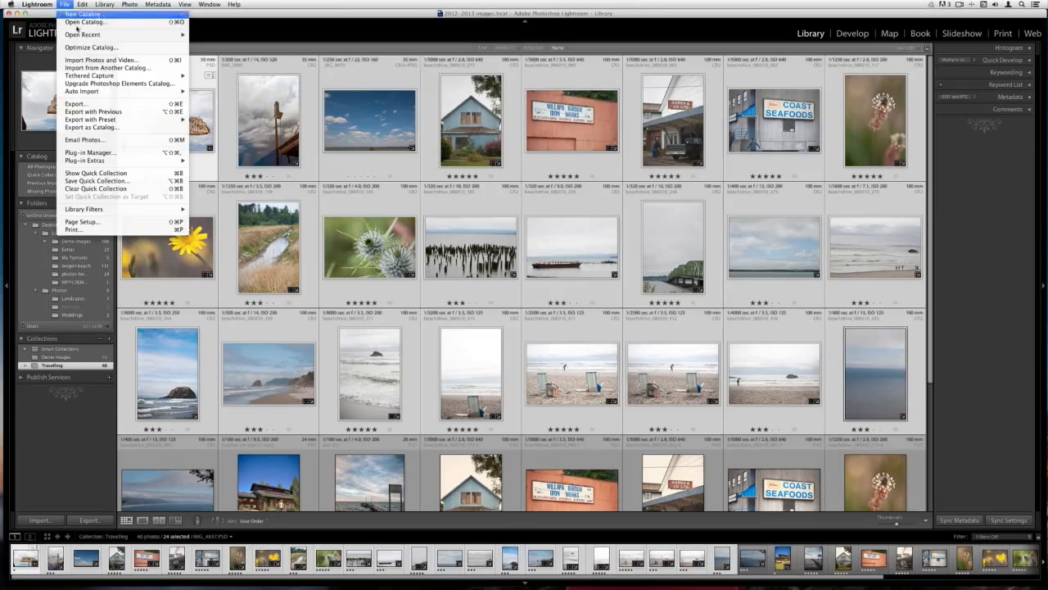
{"action": "left_click", "coordinate": [75, 103]}
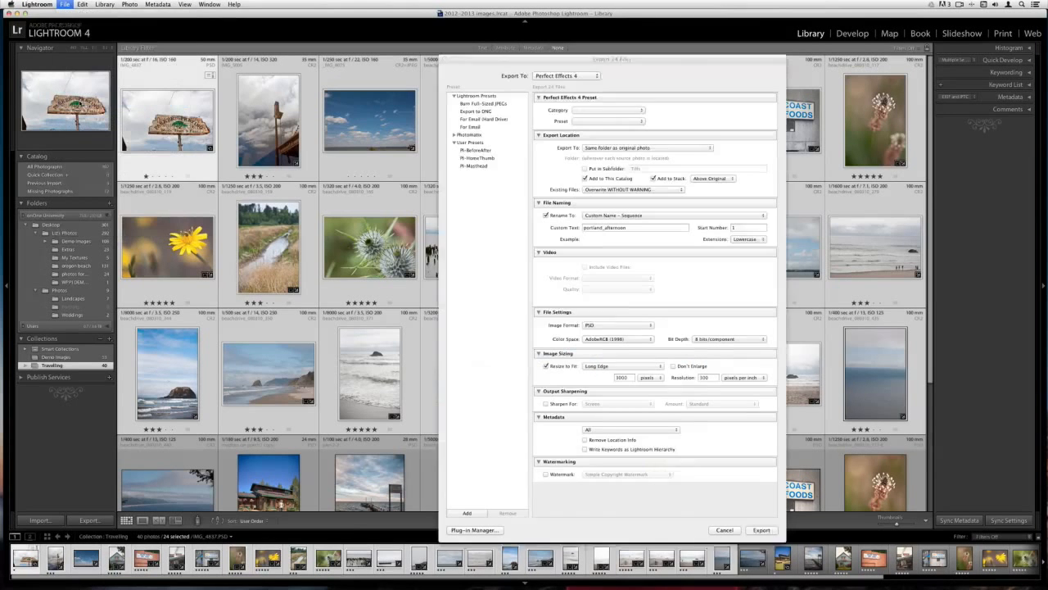
{"action": "left_click_drag", "start_coordinate": [521, 61], "coordinate": [503, 31]}
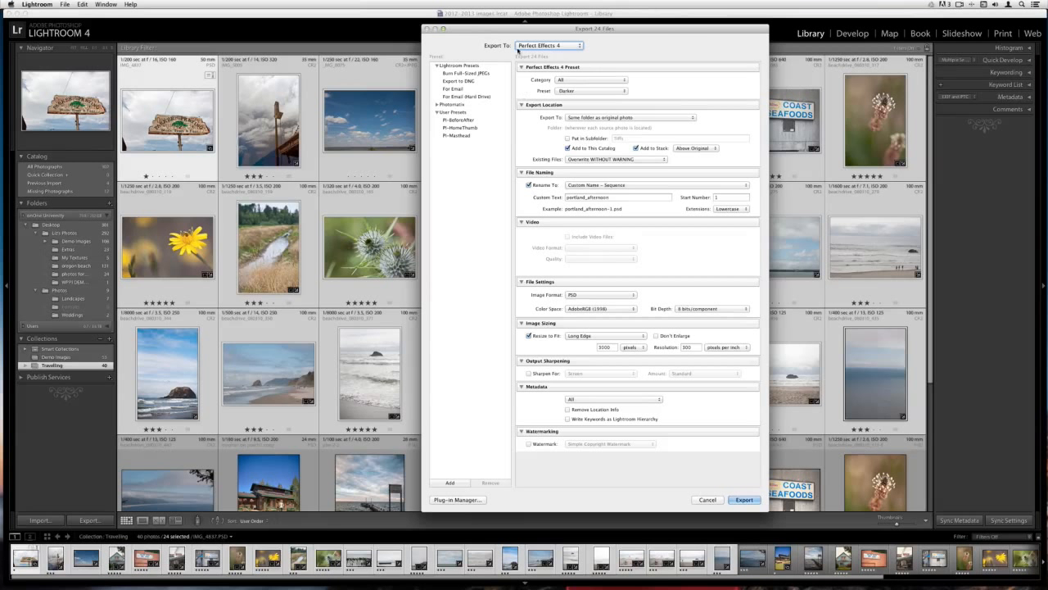
{"action": "left_click", "coordinate": [531, 47]}
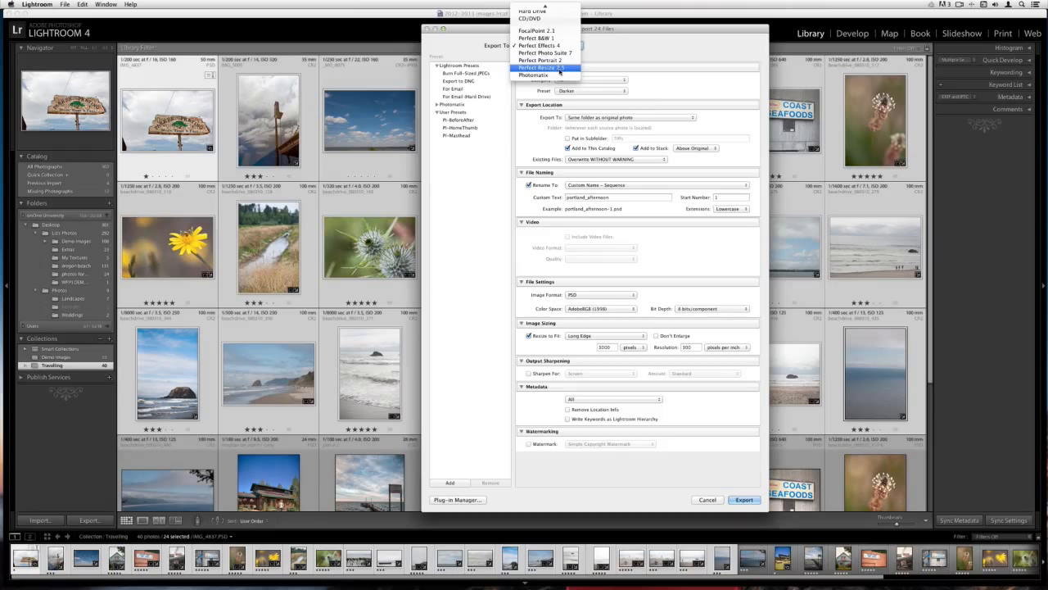
{"action": "left_click", "coordinate": [560, 68]}
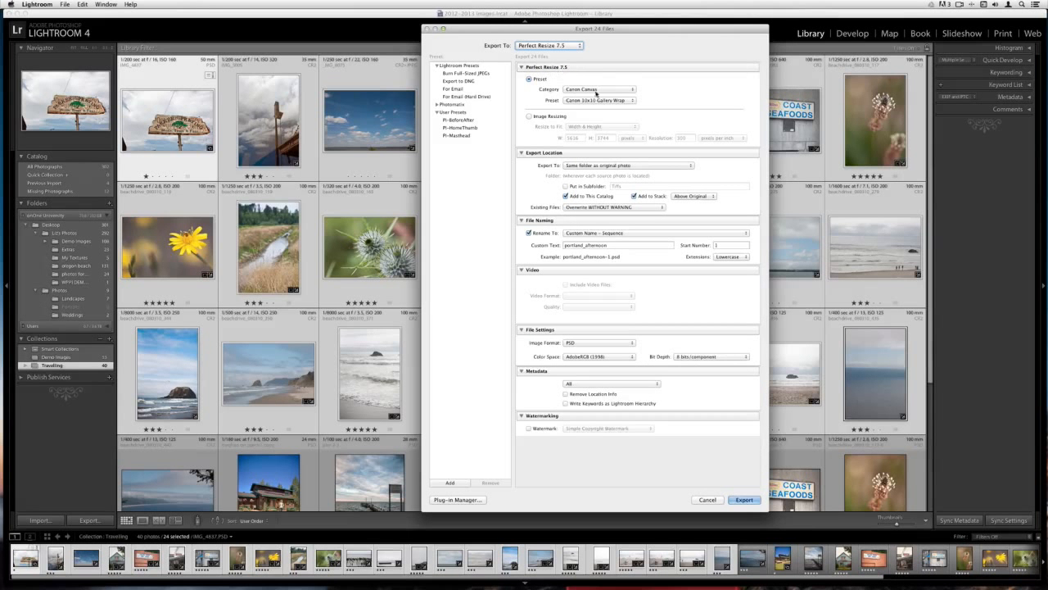
Step: Choose the Epson Matte category and the Epson Matte 11x14 preset for the batch resize, and cancel the export
{"action": "left_click", "coordinate": [597, 90]}
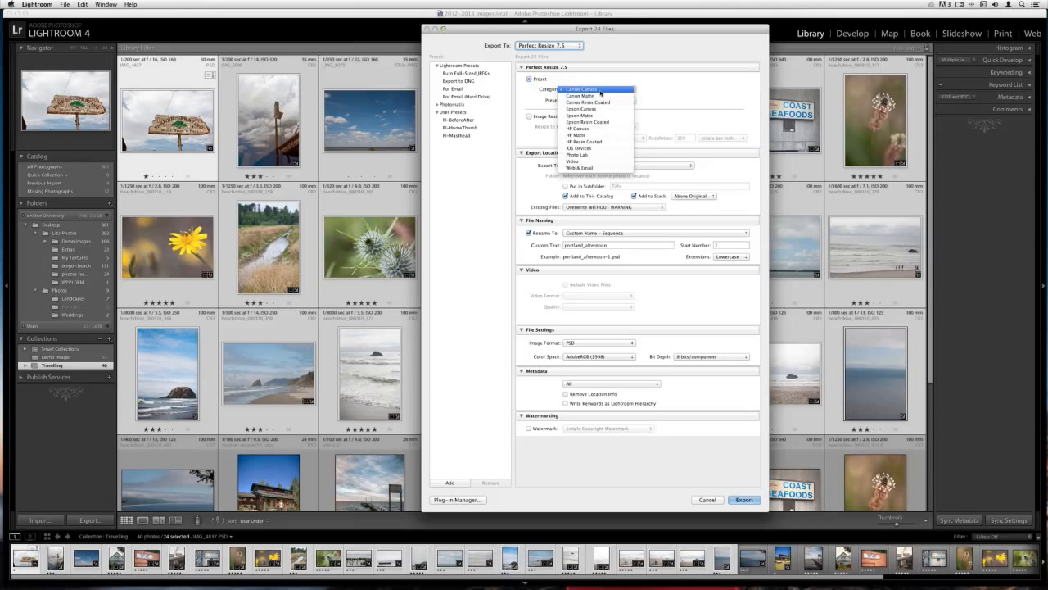
{"action": "left_click", "coordinate": [577, 116]}
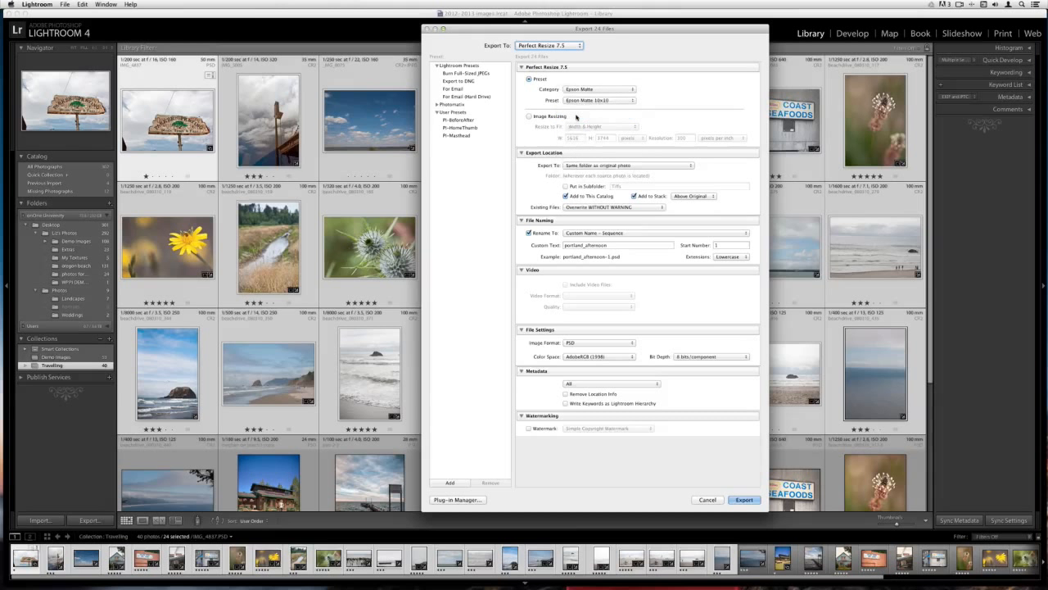
{"action": "left_click", "coordinate": [595, 102]}
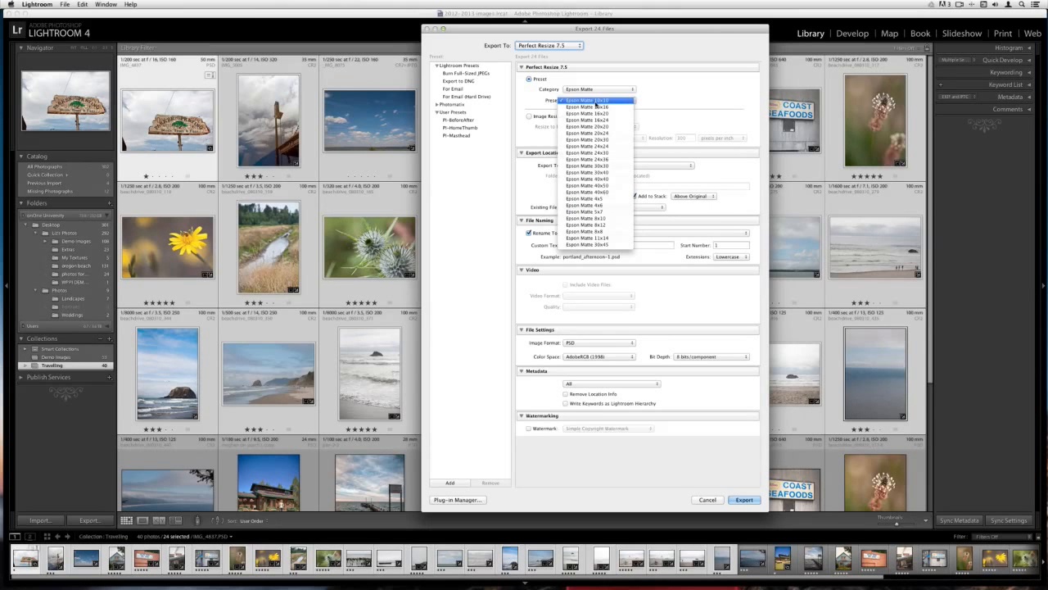
{"action": "left_click", "coordinate": [606, 238]}
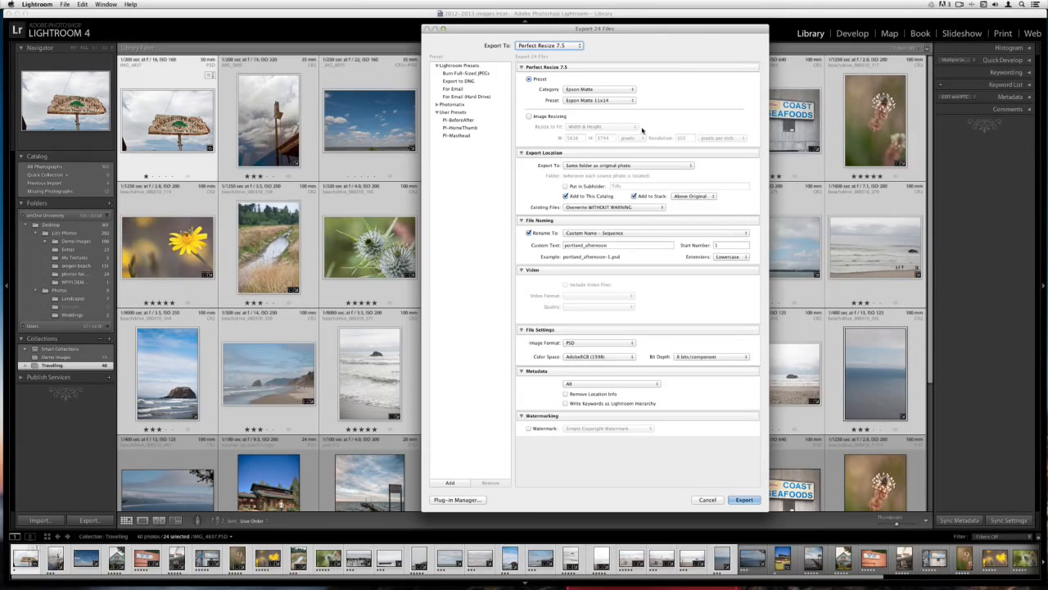
{"action": "left_click", "coordinate": [707, 499]}
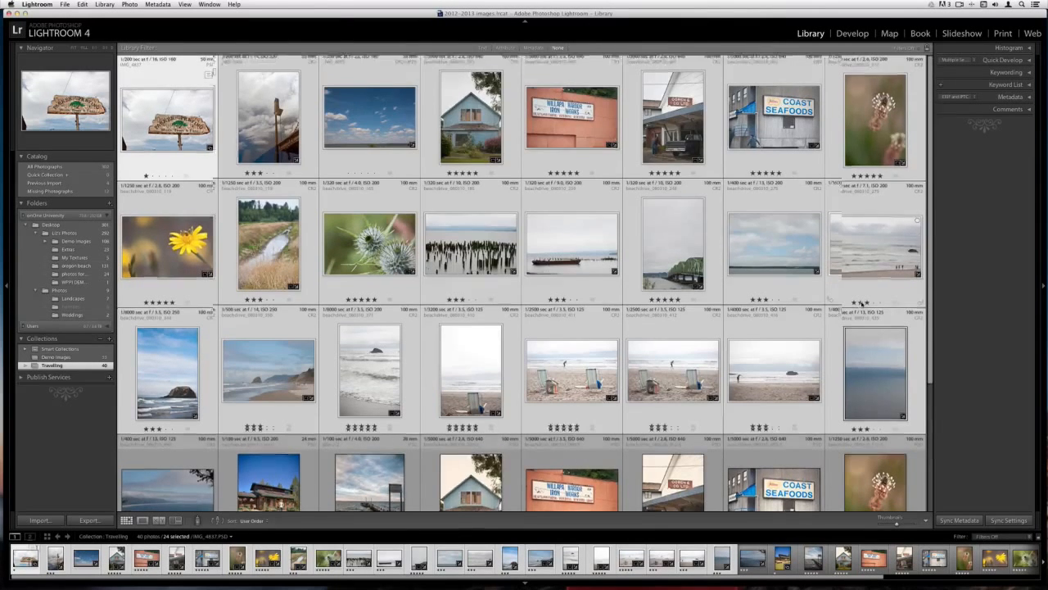
{"action": "scroll", "coordinate": [863, 303], "scroll_direction": "down", "scroll_amount": 3}
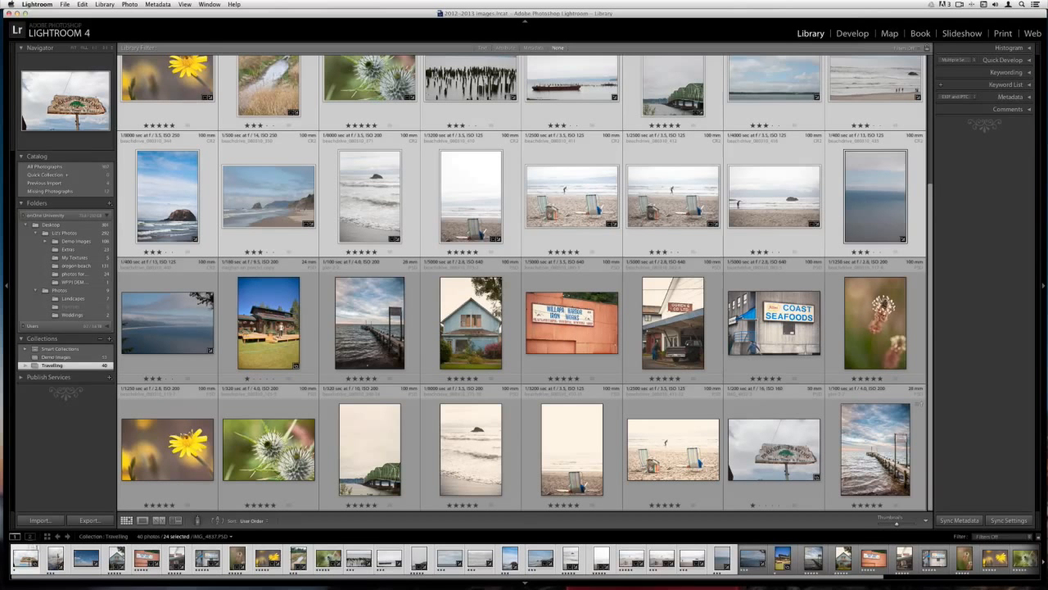
{"action": "key", "text": "super+Tab"}
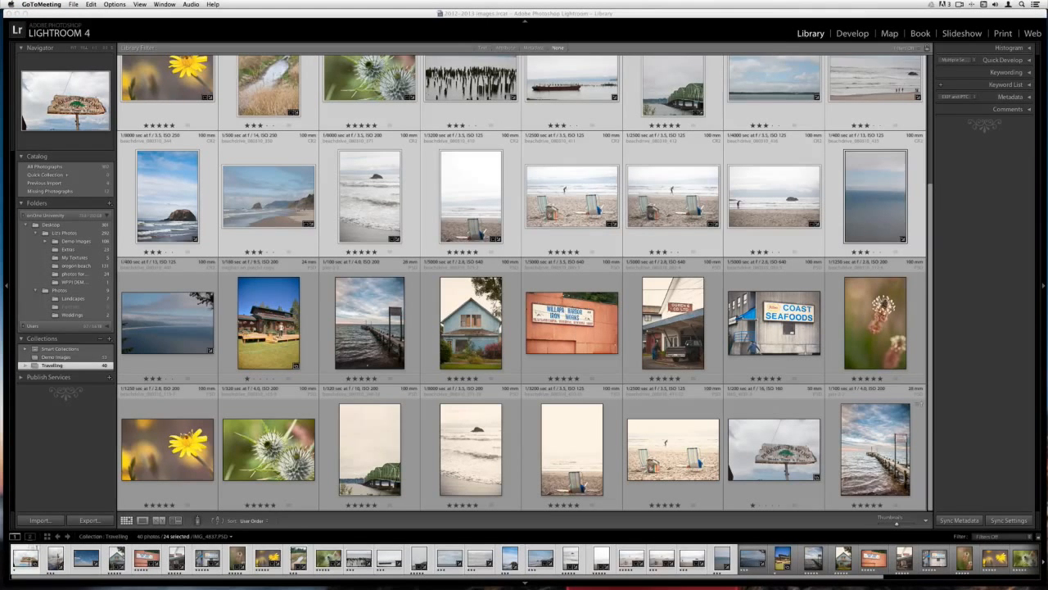
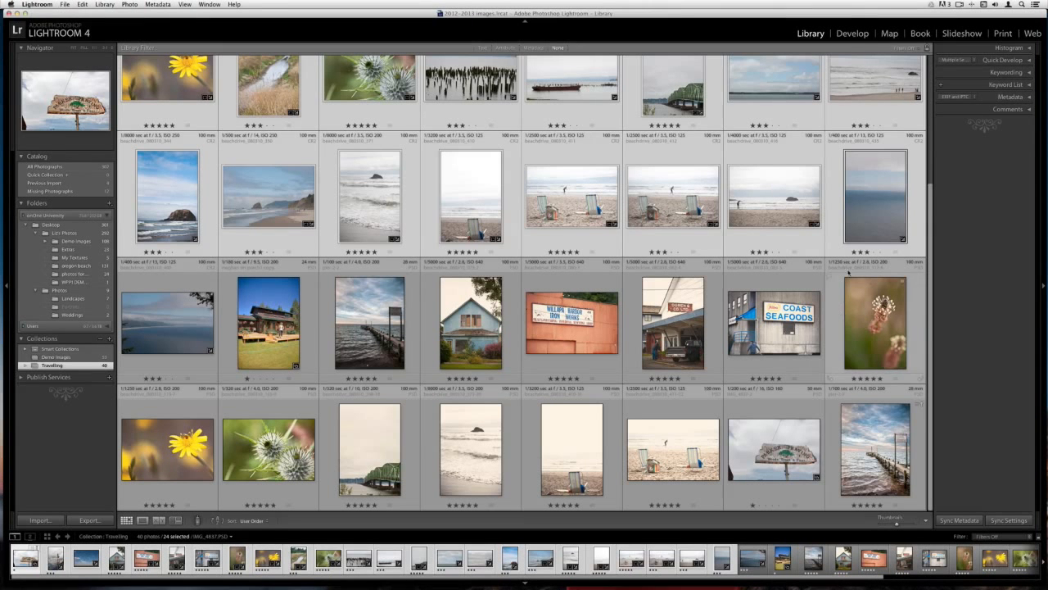
Step: Bring up the Perfect Resize 7.5 editing options for the beach photo with the standing man and offshore rock, and cancel them
{"action": "left_click", "coordinate": [769, 183]}
{"action": "right_click", "coordinate": [769, 183]}
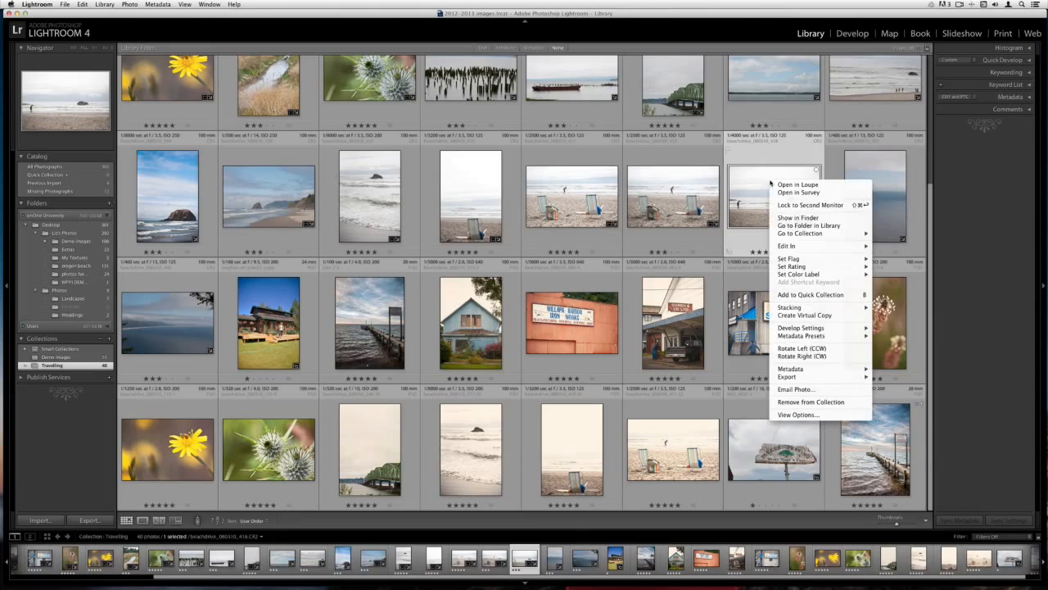
{"action": "mouse_move", "coordinate": [810, 245]}
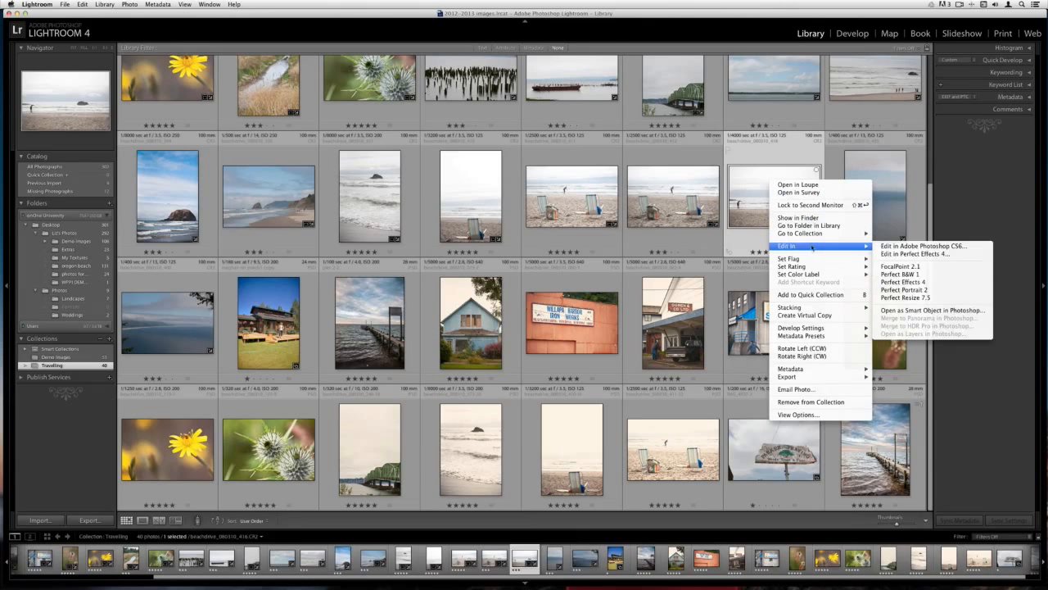
{"action": "left_click", "coordinate": [907, 297]}
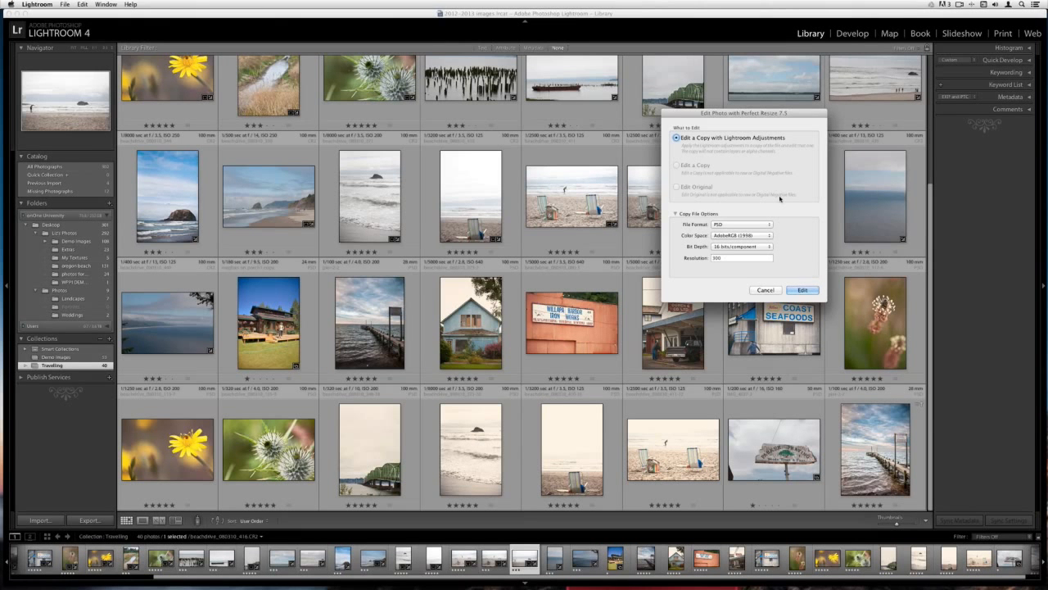
{"action": "left_click", "coordinate": [766, 291]}
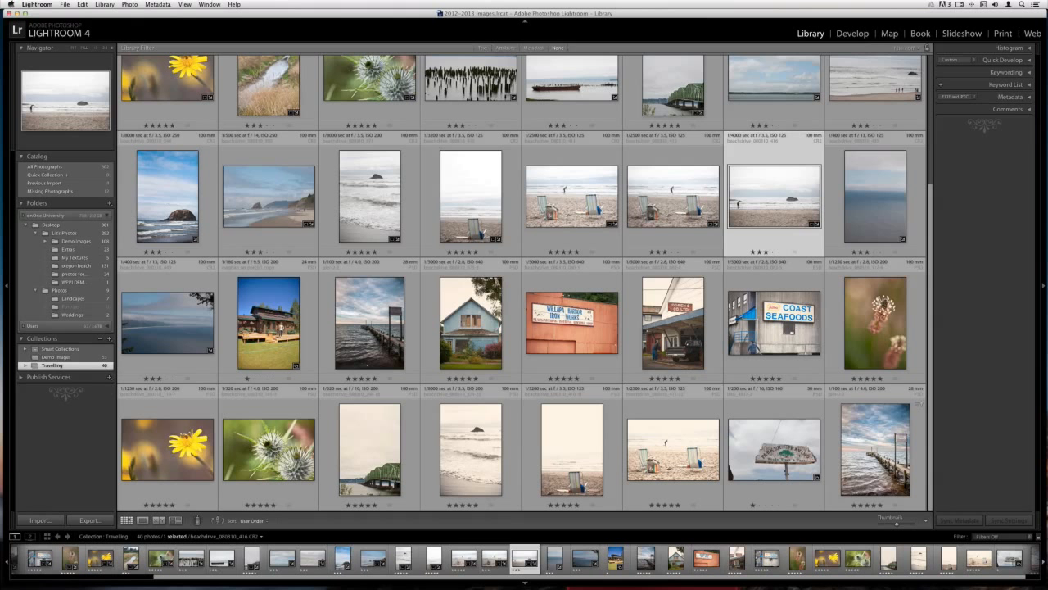
Step: Enable Remove Chromatic Aberration in the Develop lens corrections for the selected beach photo
{"action": "key", "text": "super+Tab"}
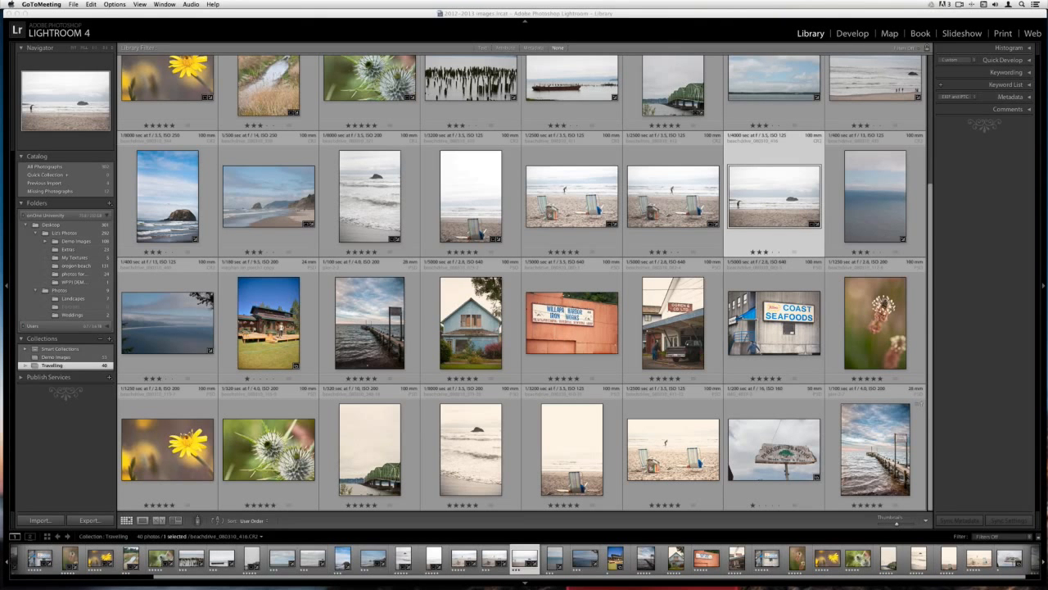
{"action": "left_click", "coordinate": [723, 56]}
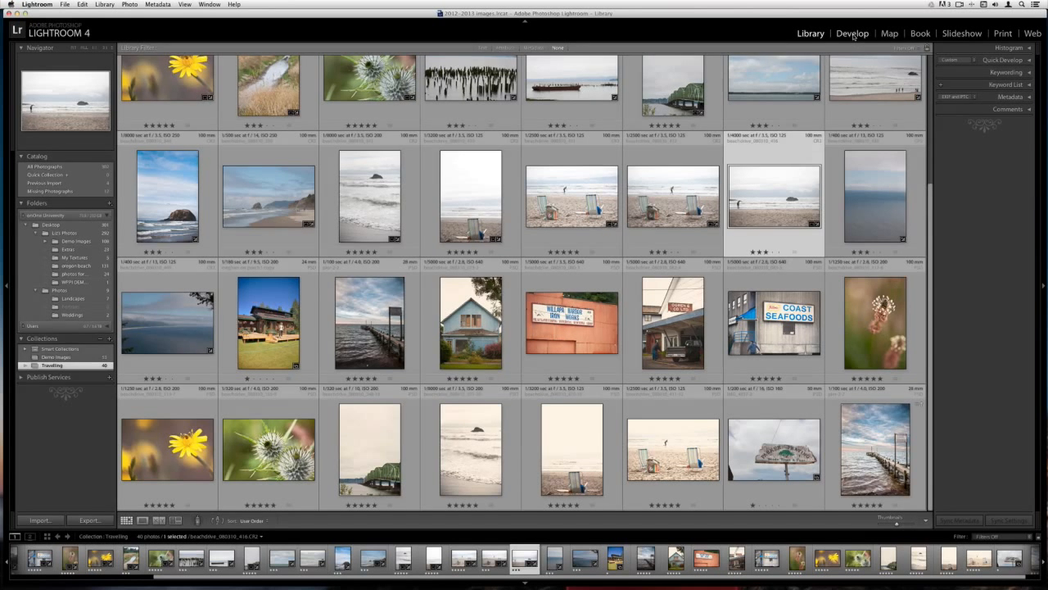
{"action": "left_click", "coordinate": [852, 35]}
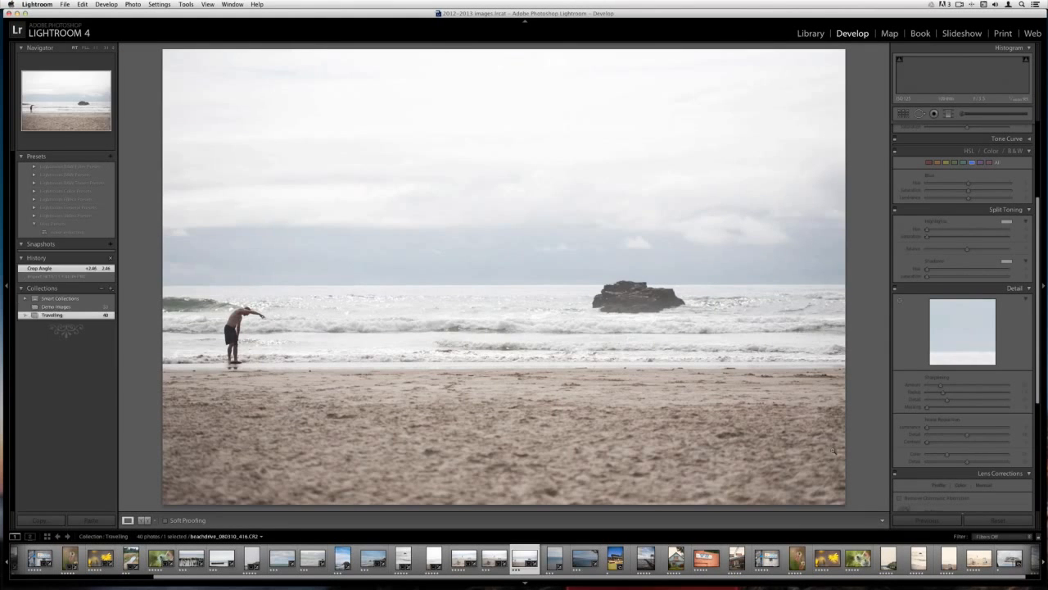
{"action": "scroll", "coordinate": [928, 393], "scroll_direction": "down", "scroll_amount": 5}
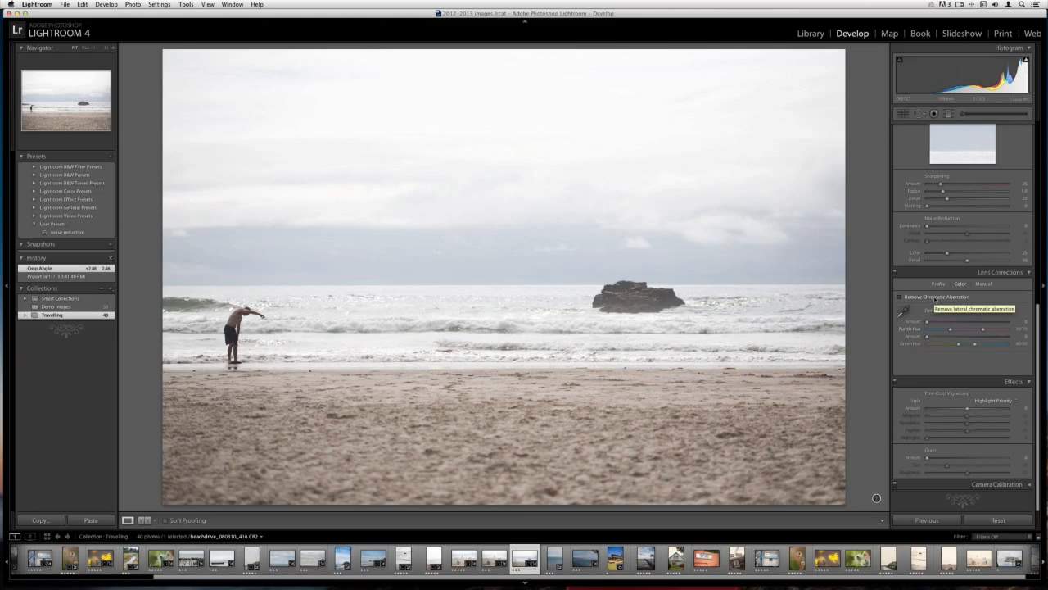
{"action": "left_click", "coordinate": [935, 299]}
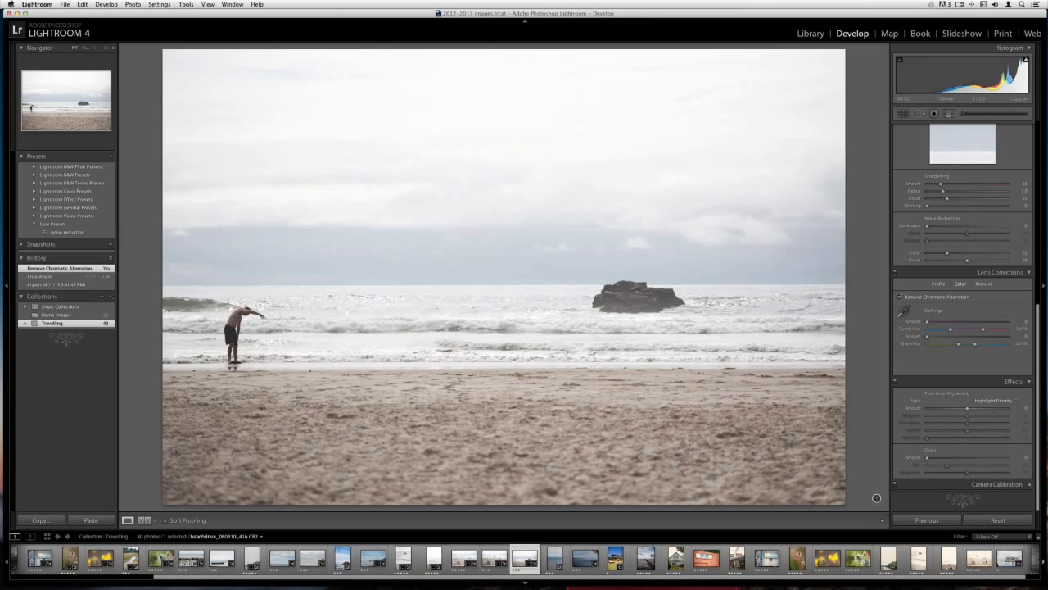
{"action": "key", "text": "super+Tab"}
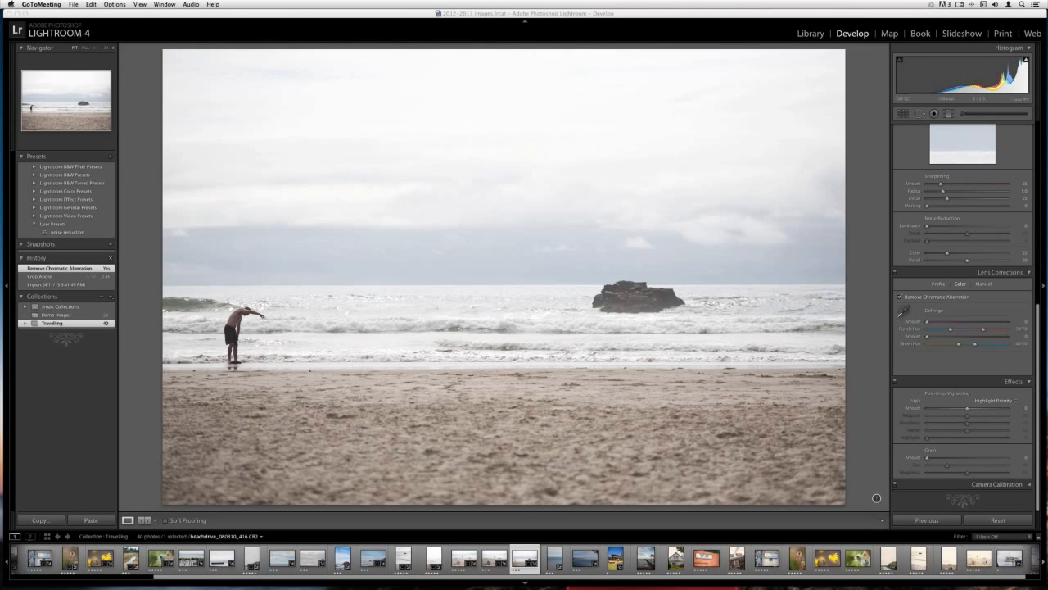
Step: Return to the Library and show the Demo Images collection
{"action": "left_click", "coordinate": [721, 18]}
{"action": "left_click", "coordinate": [810, 33]}
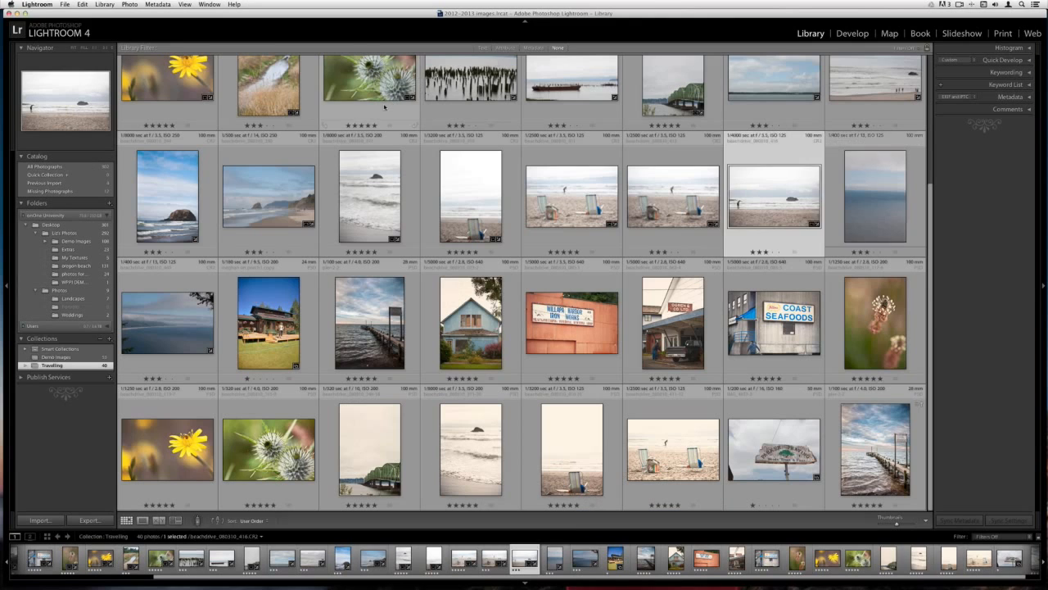
{"action": "scroll", "coordinate": [384, 107], "scroll_direction": "up", "scroll_amount": 3}
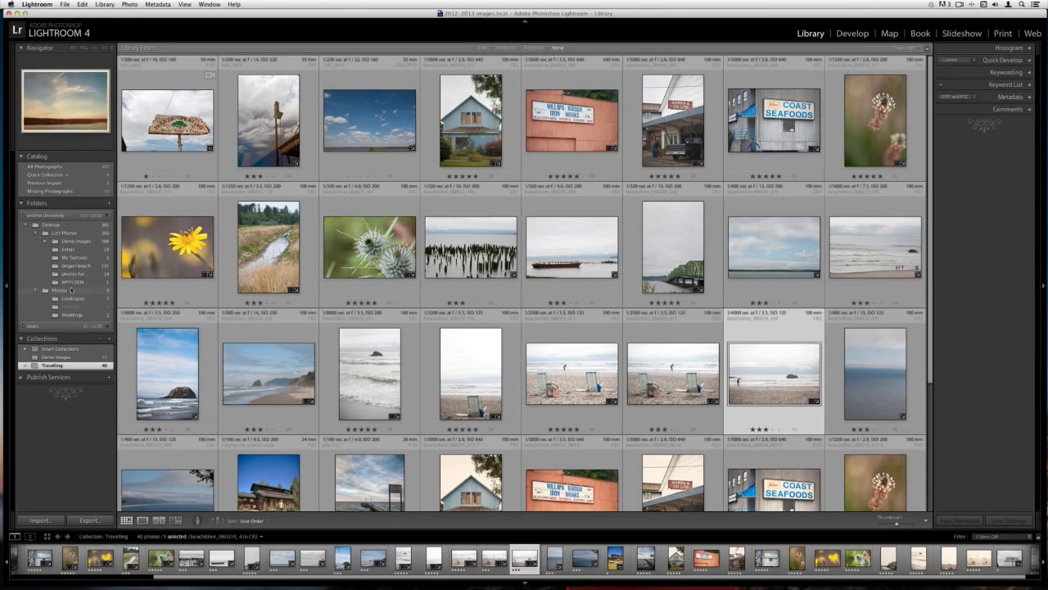
{"action": "left_click", "coordinate": [48, 358]}
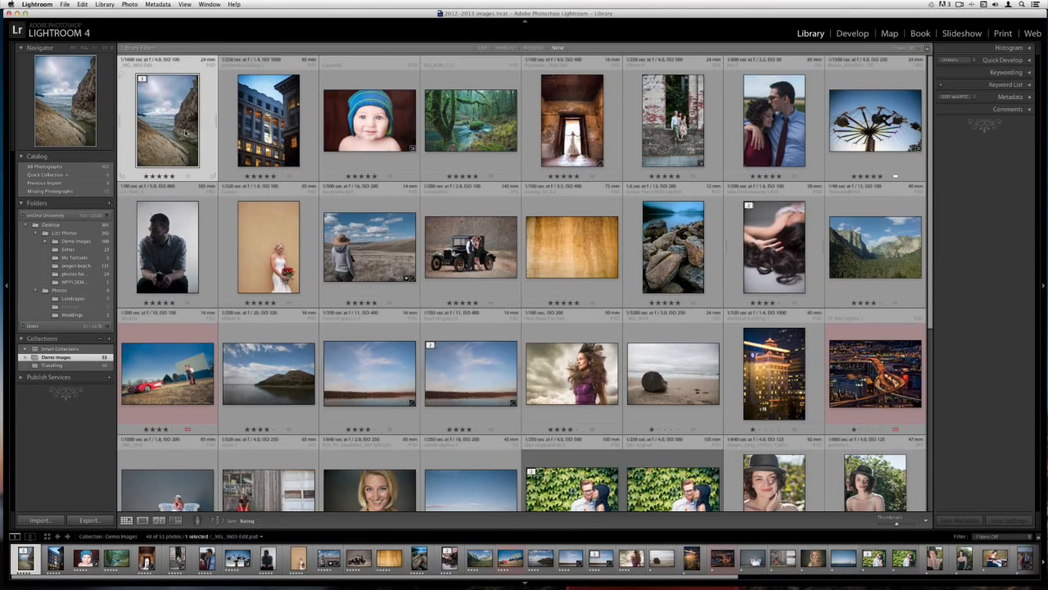
Step: Expand the first stack of rocky coast photos and view its third photo enlarged
{"action": "left_click", "coordinate": [141, 79]}
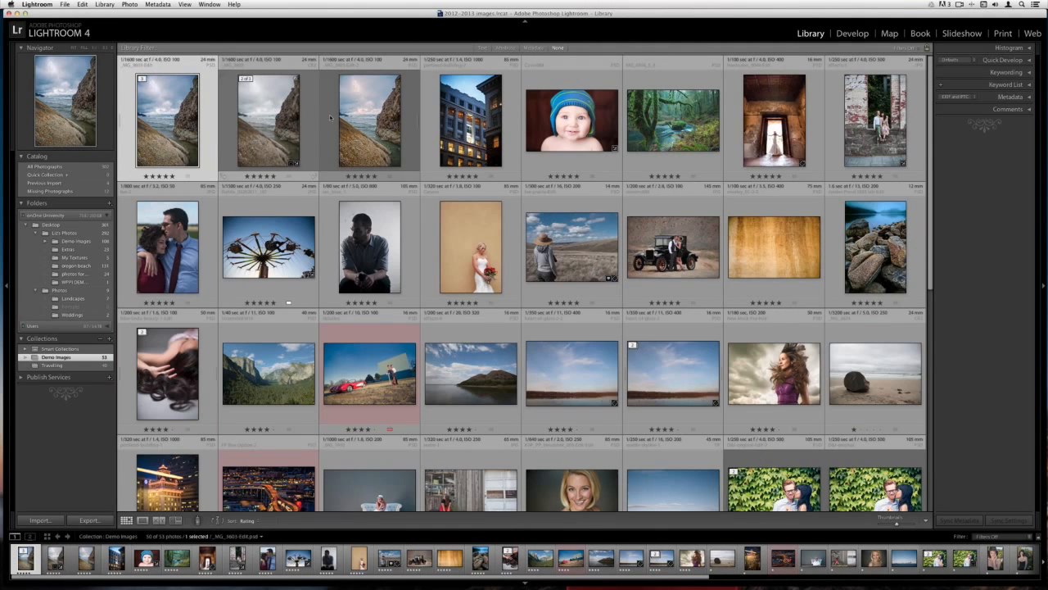
{"action": "double_click", "coordinate": [330, 117]}
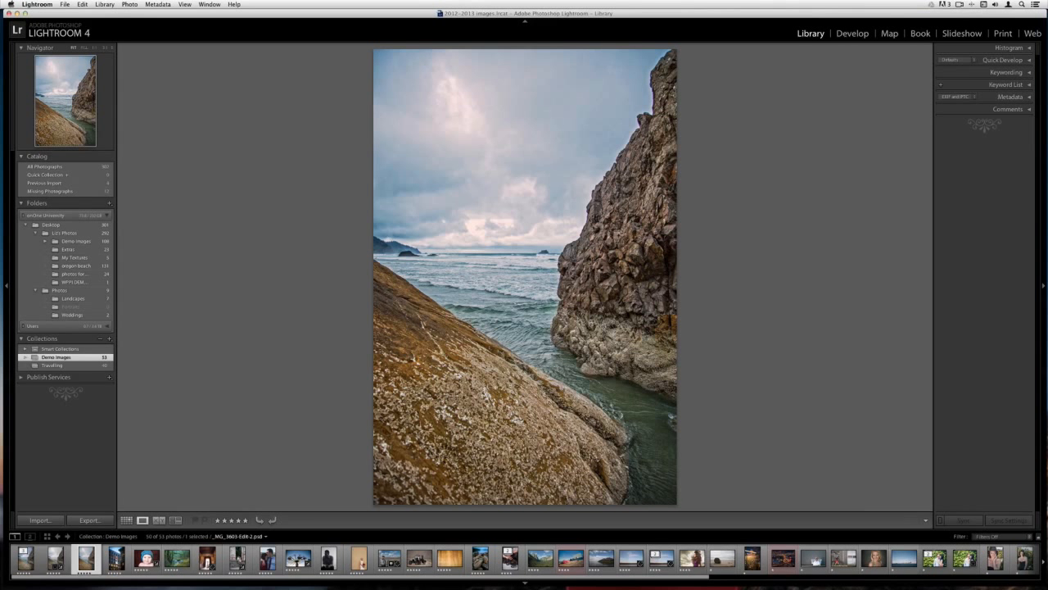
{"action": "key", "text": "super+Tab"}
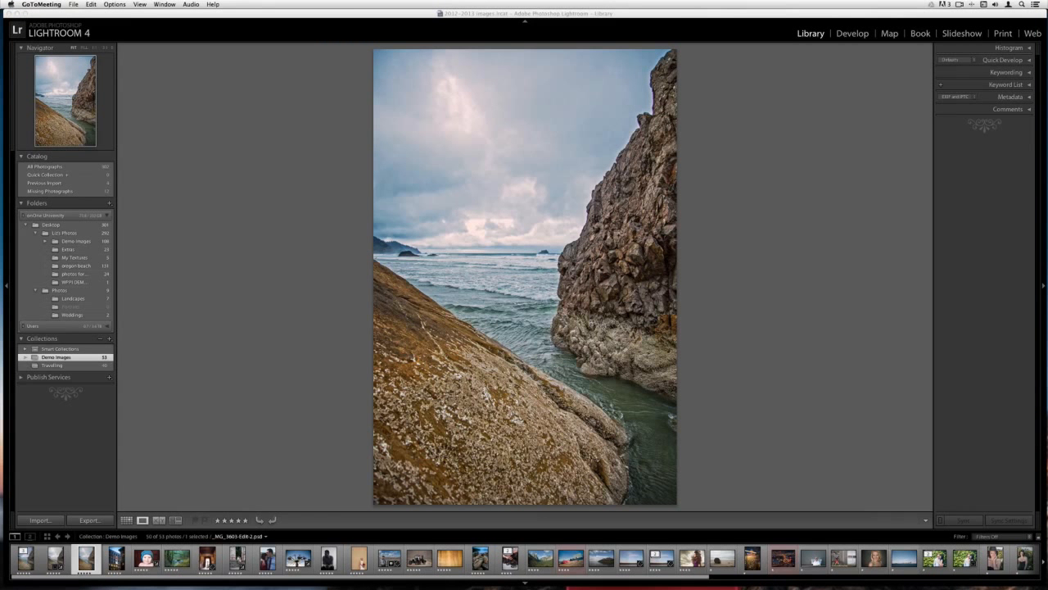